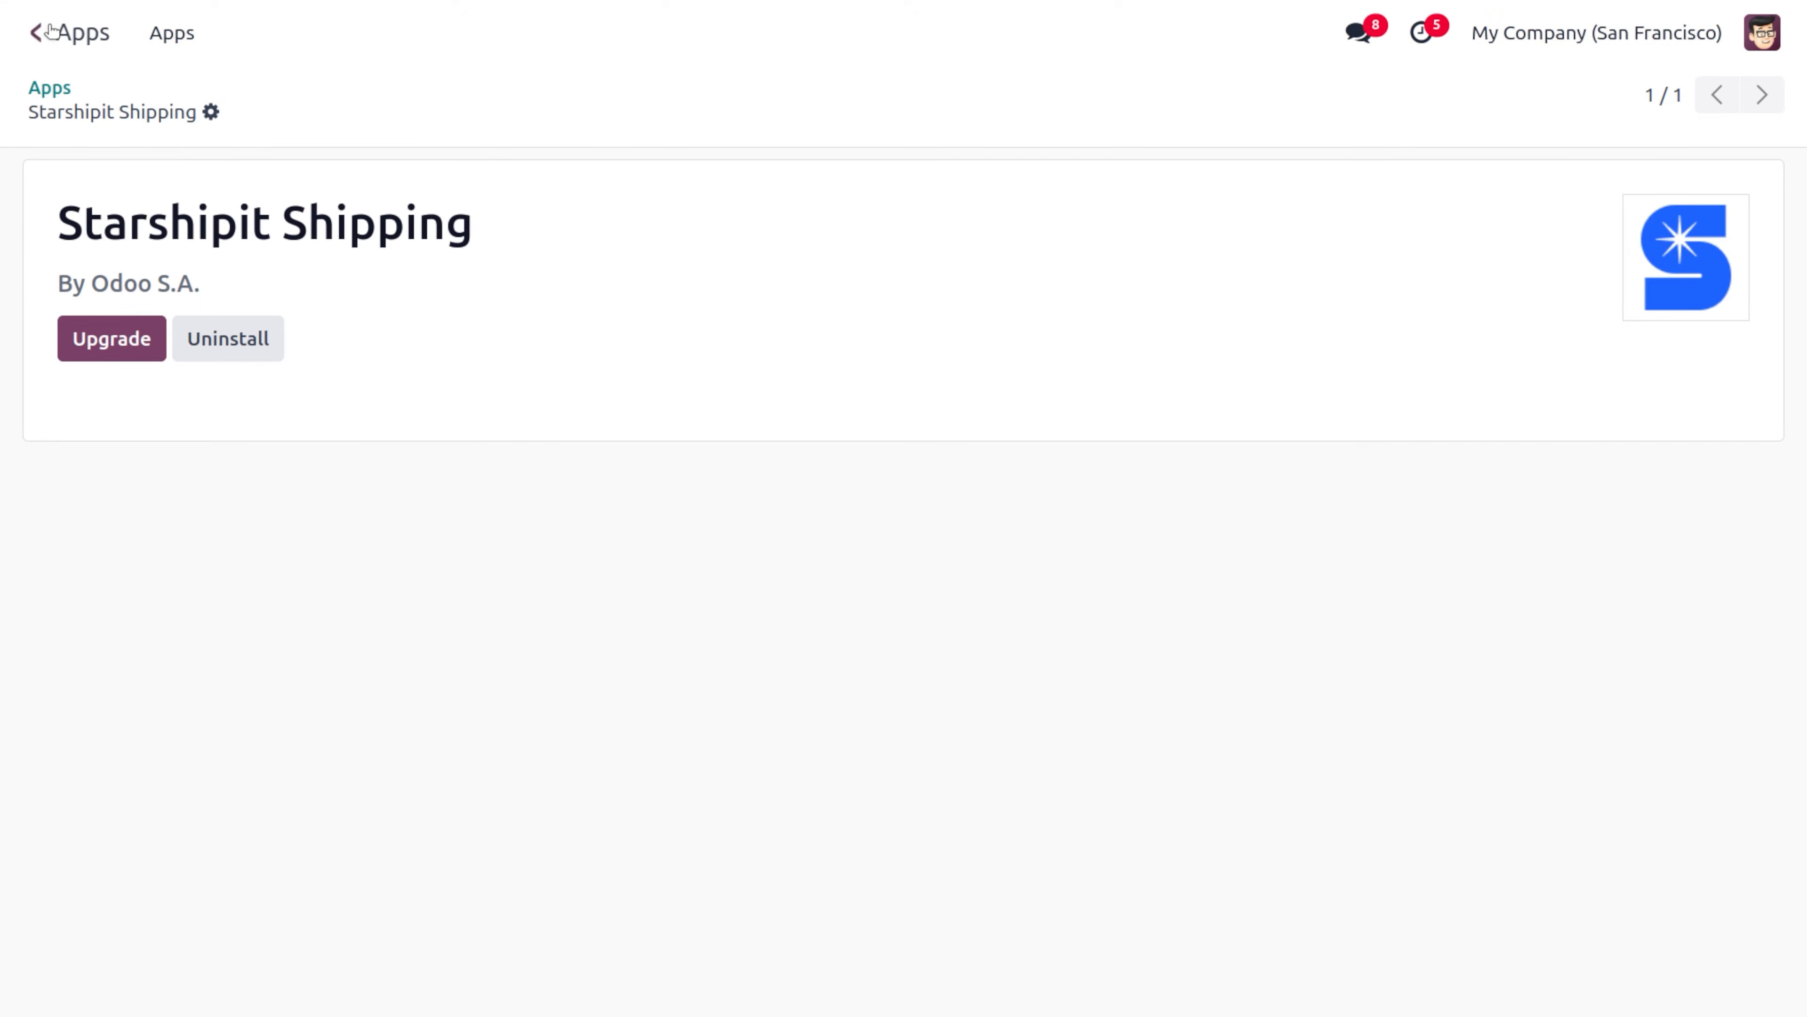
Step: Leave the Starshipit Shipping app page and open the Sales app's configuration settings
click(50, 30)
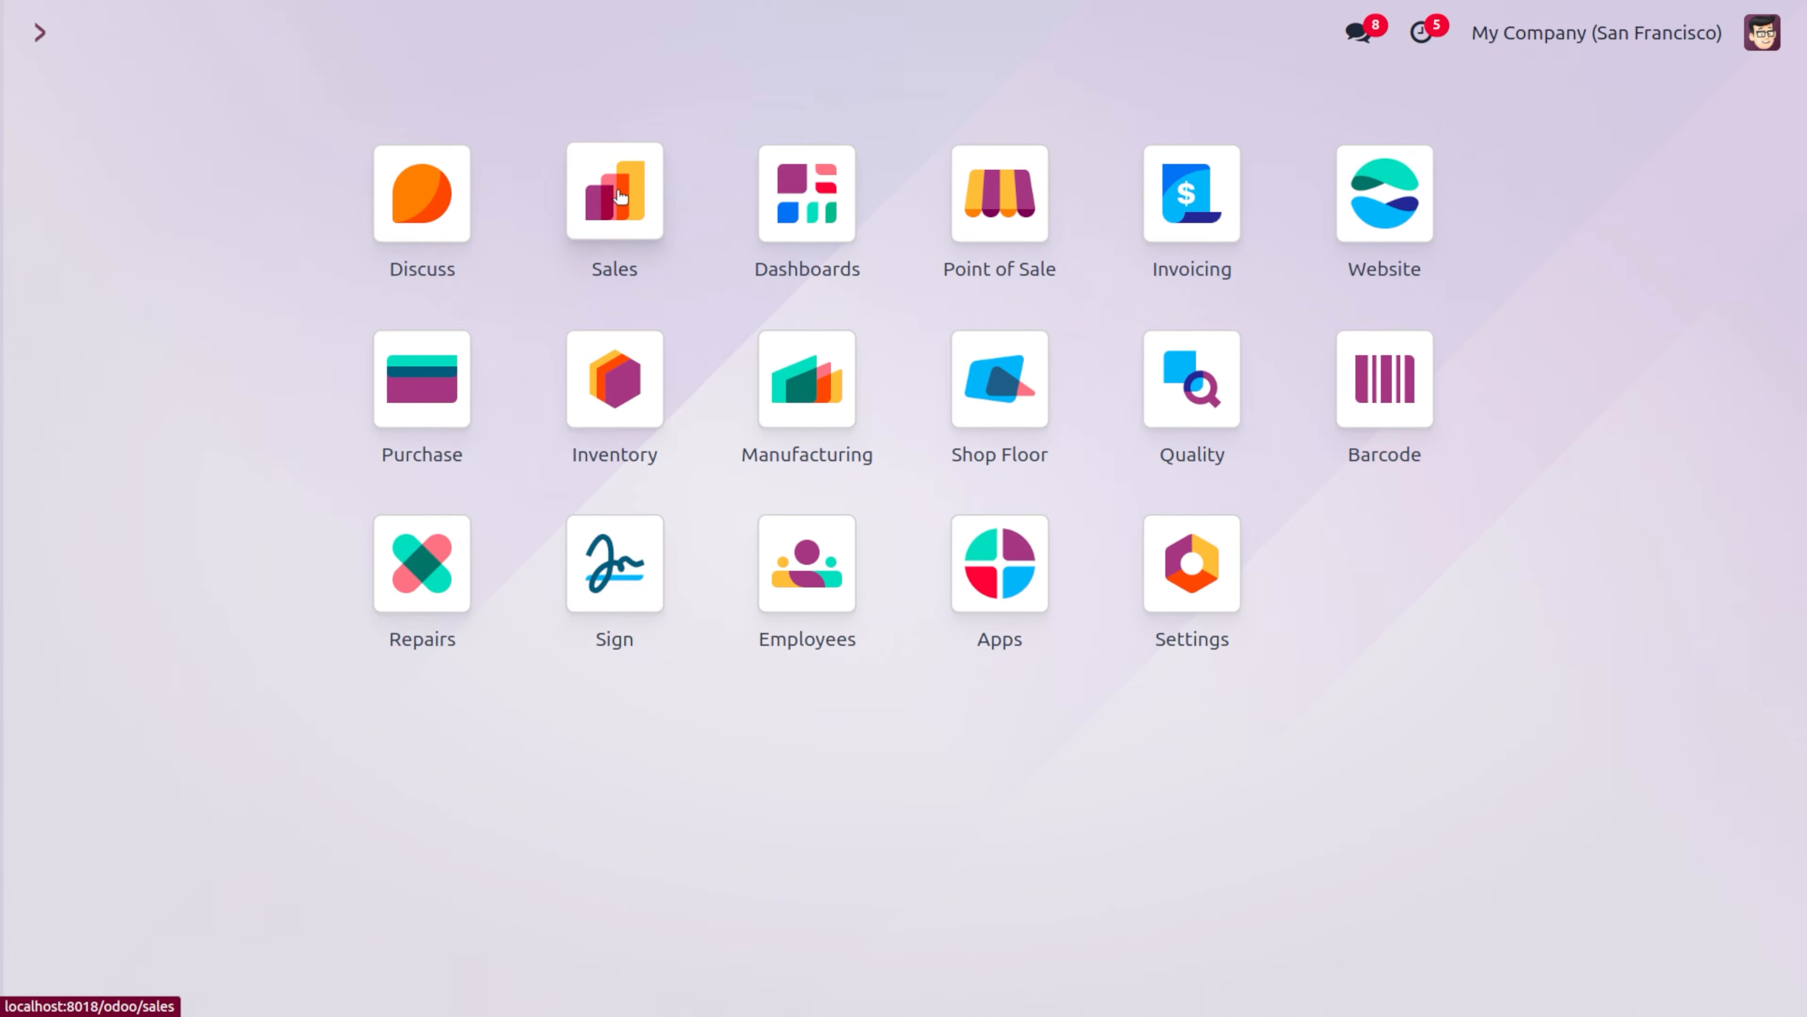
click(620, 196)
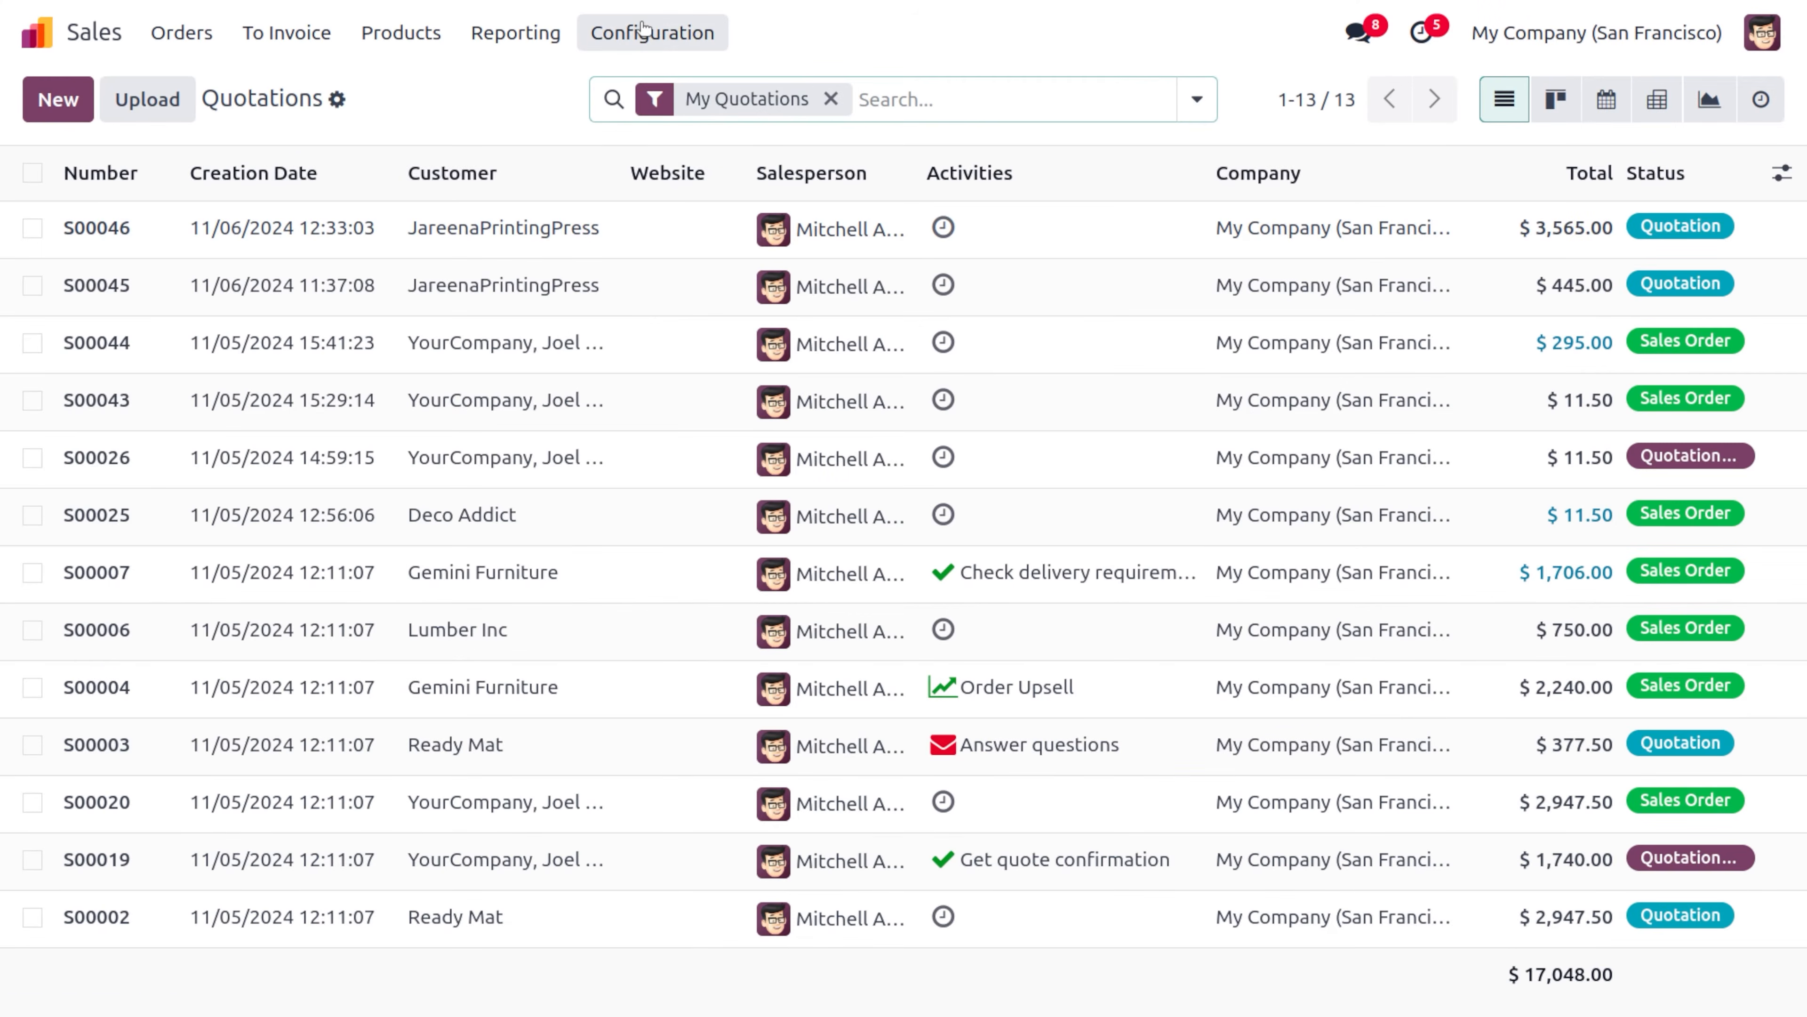
click(643, 30)
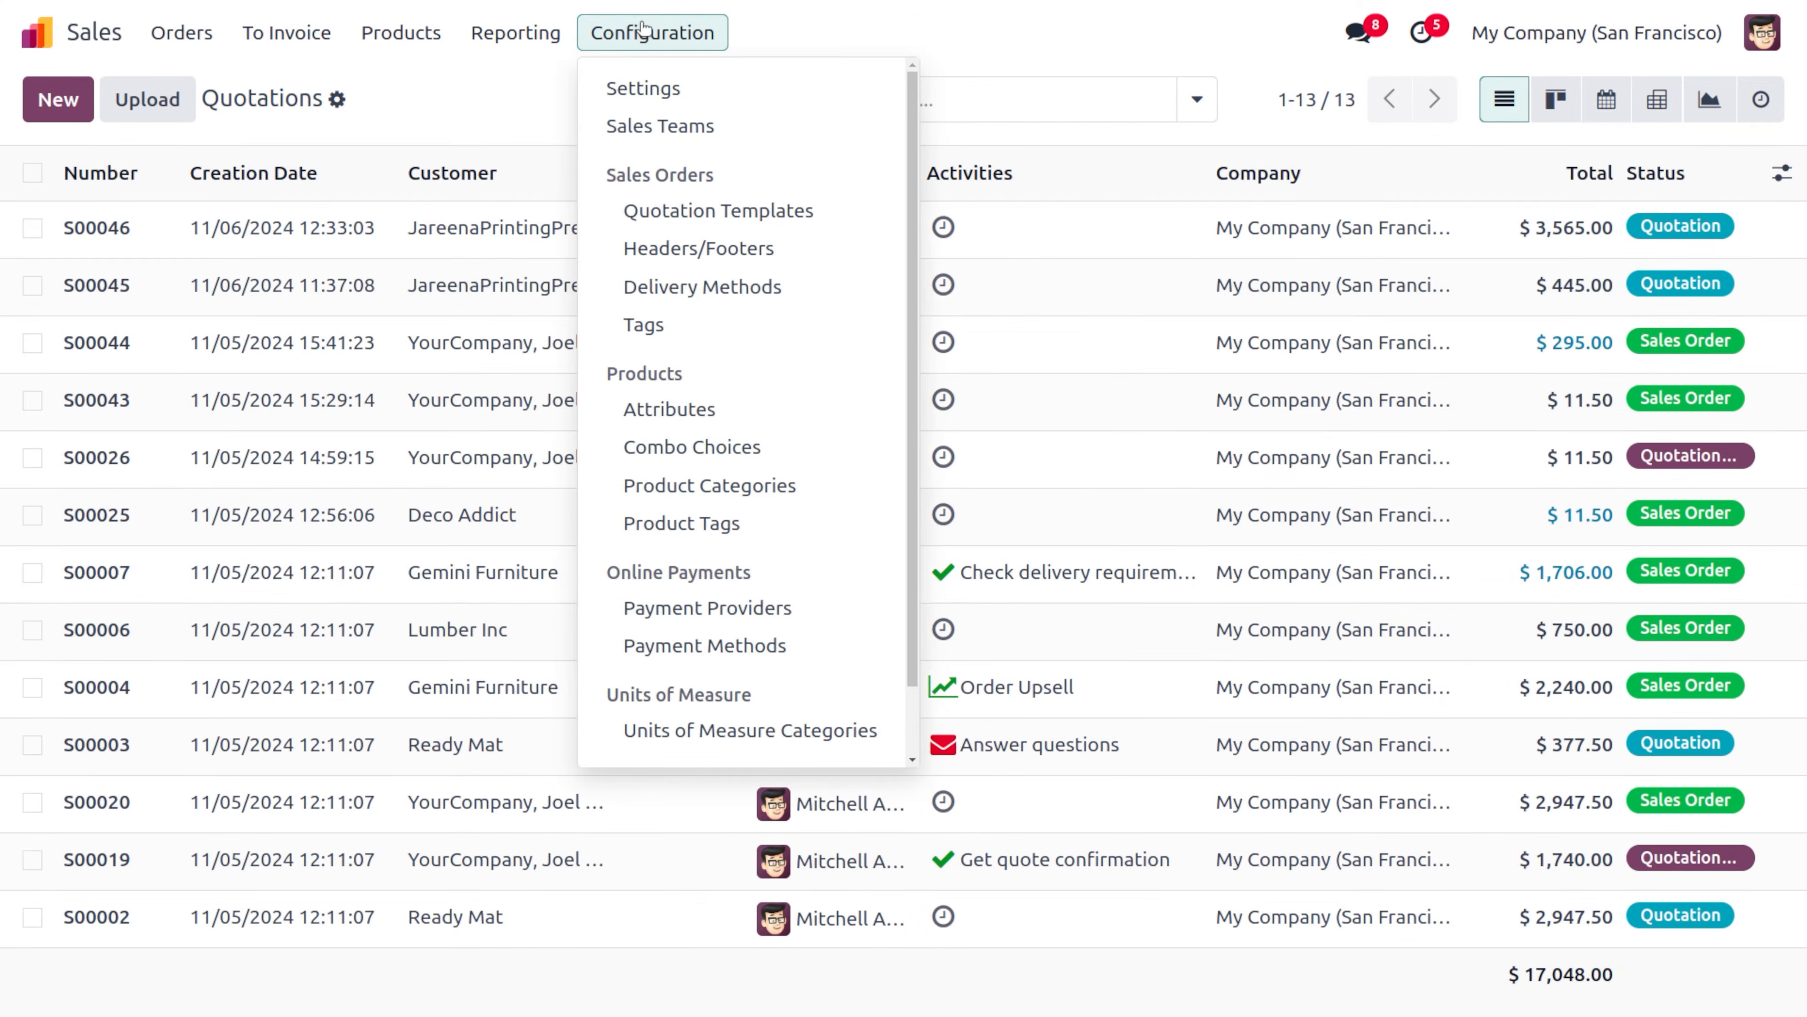
click(671, 79)
Step: Go to the Starshipit shipping methods in the Shipping settings and open the Starshipit delivery method
scroll(721, 696, down, 5)
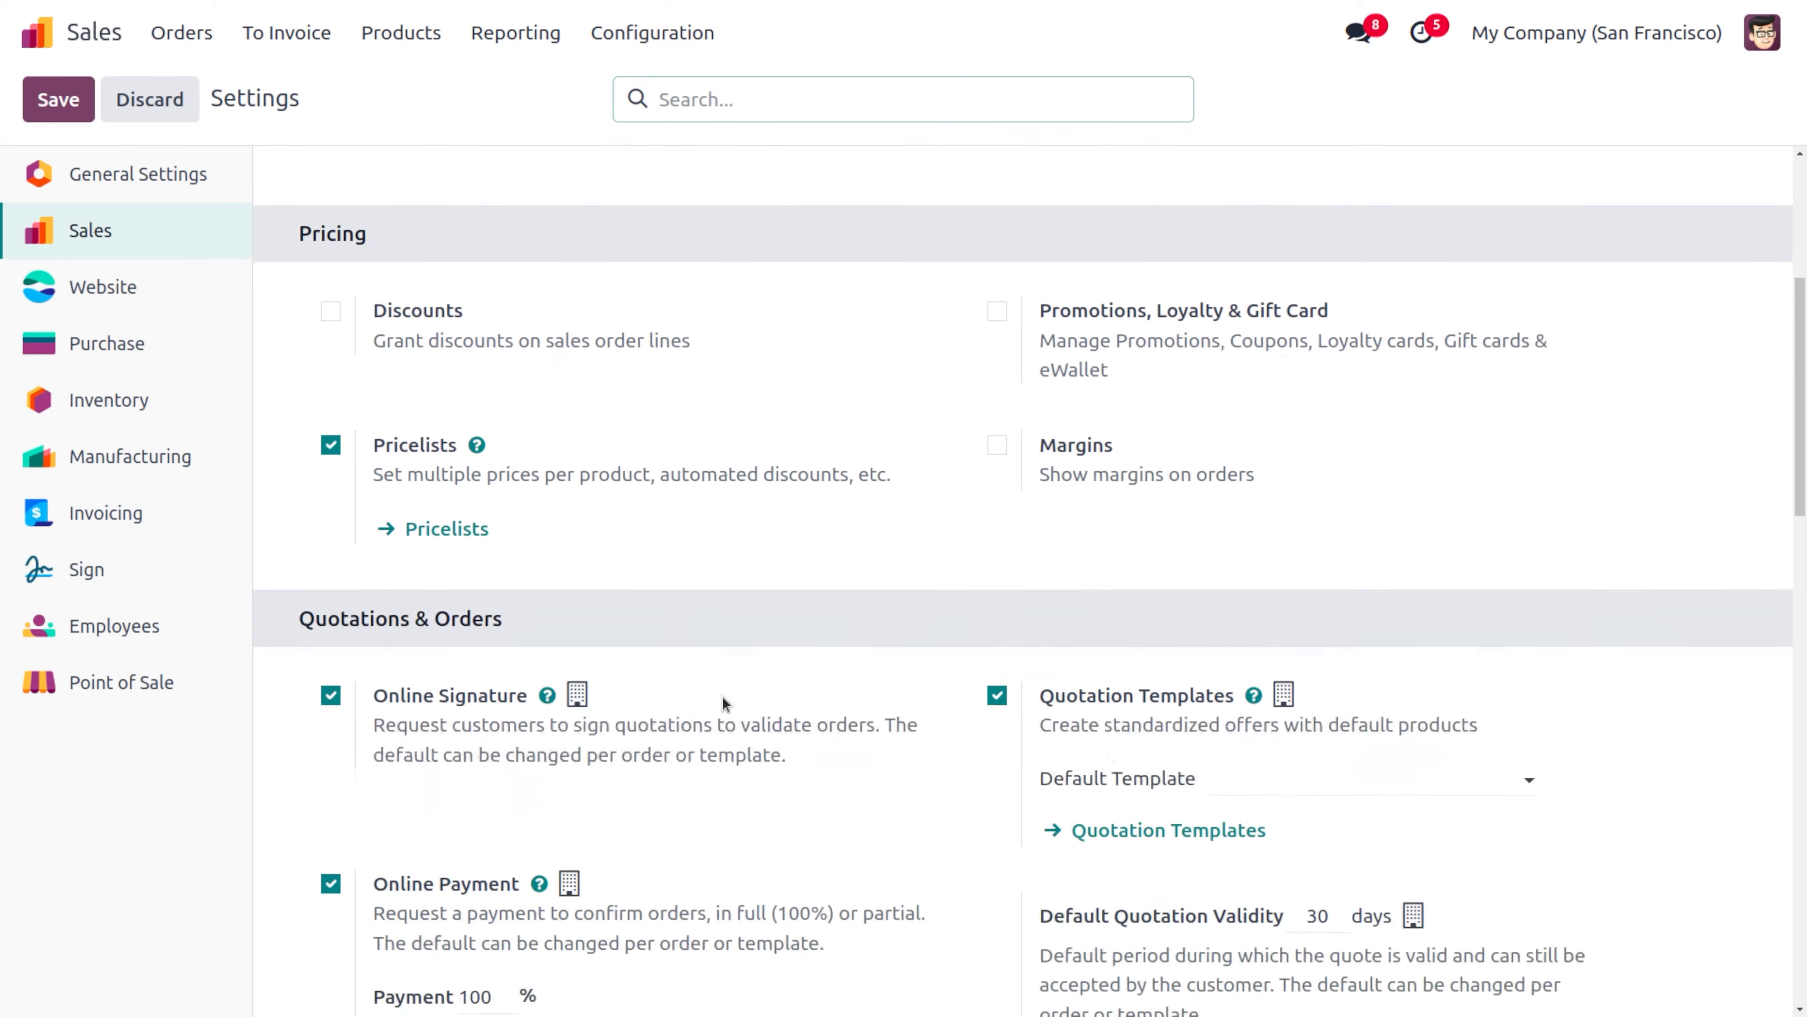
scroll(722, 696, down, 10)
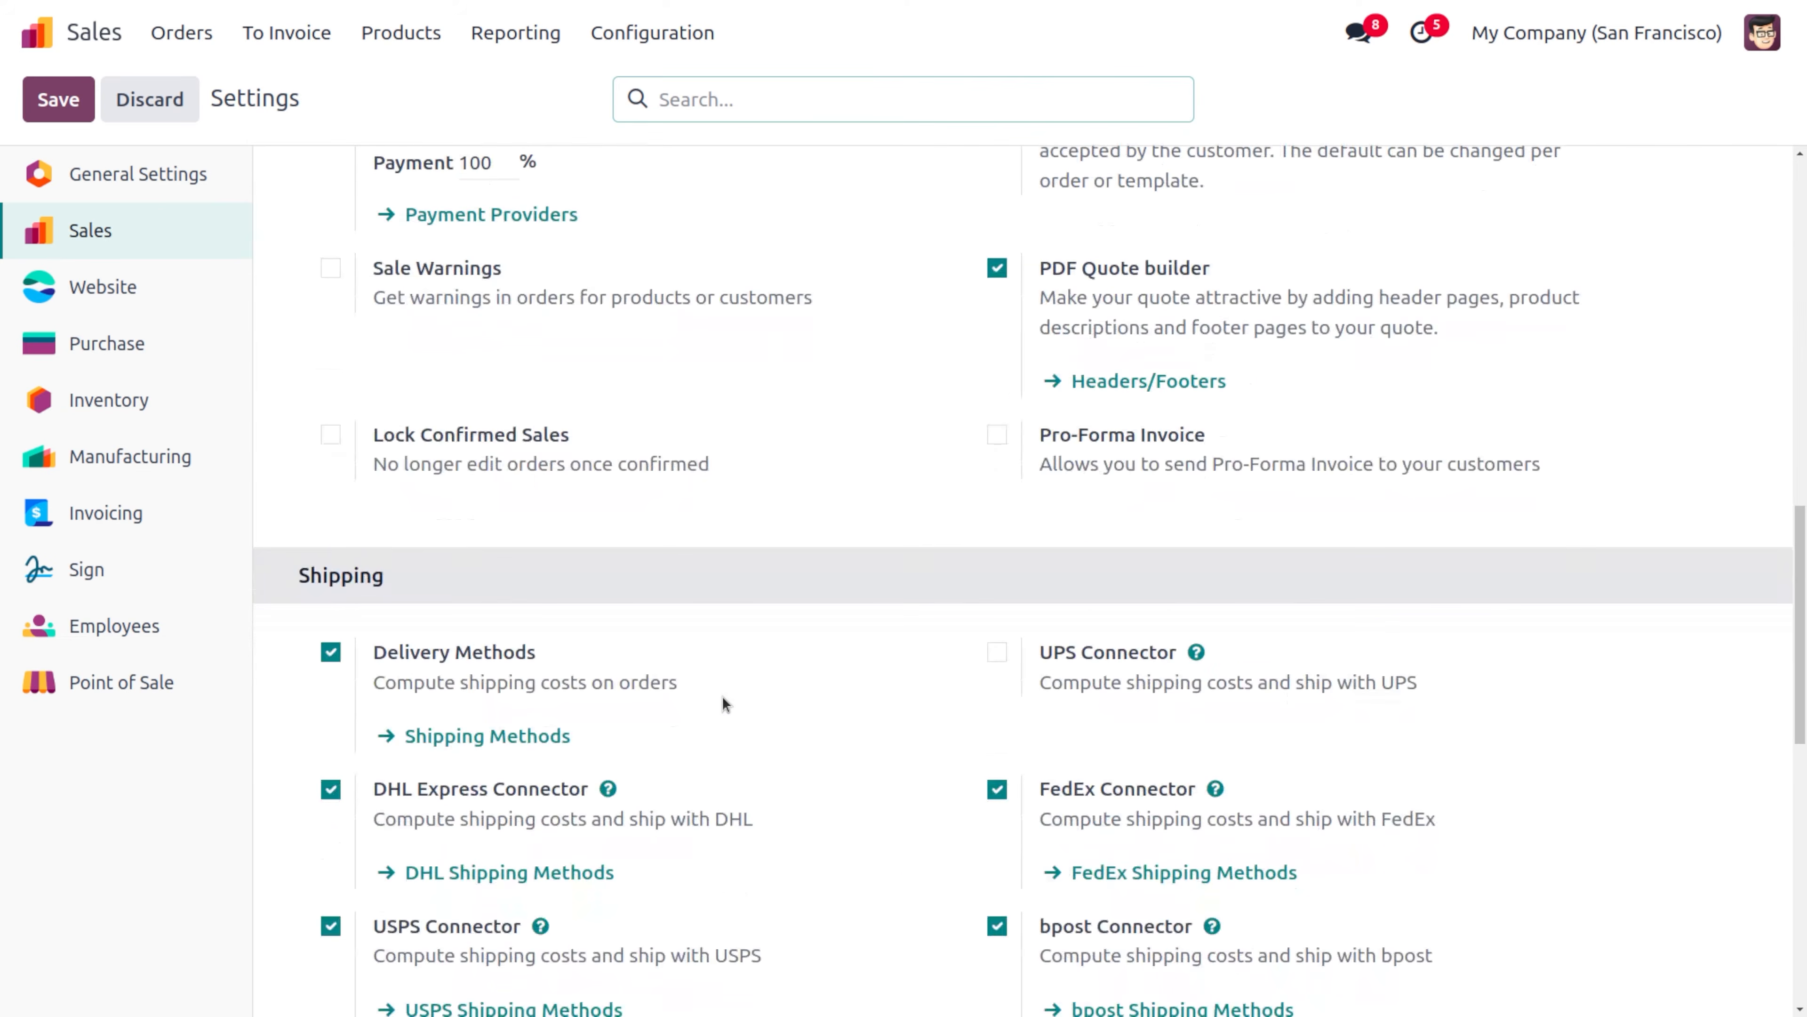
scroll(722, 696, down, 2)
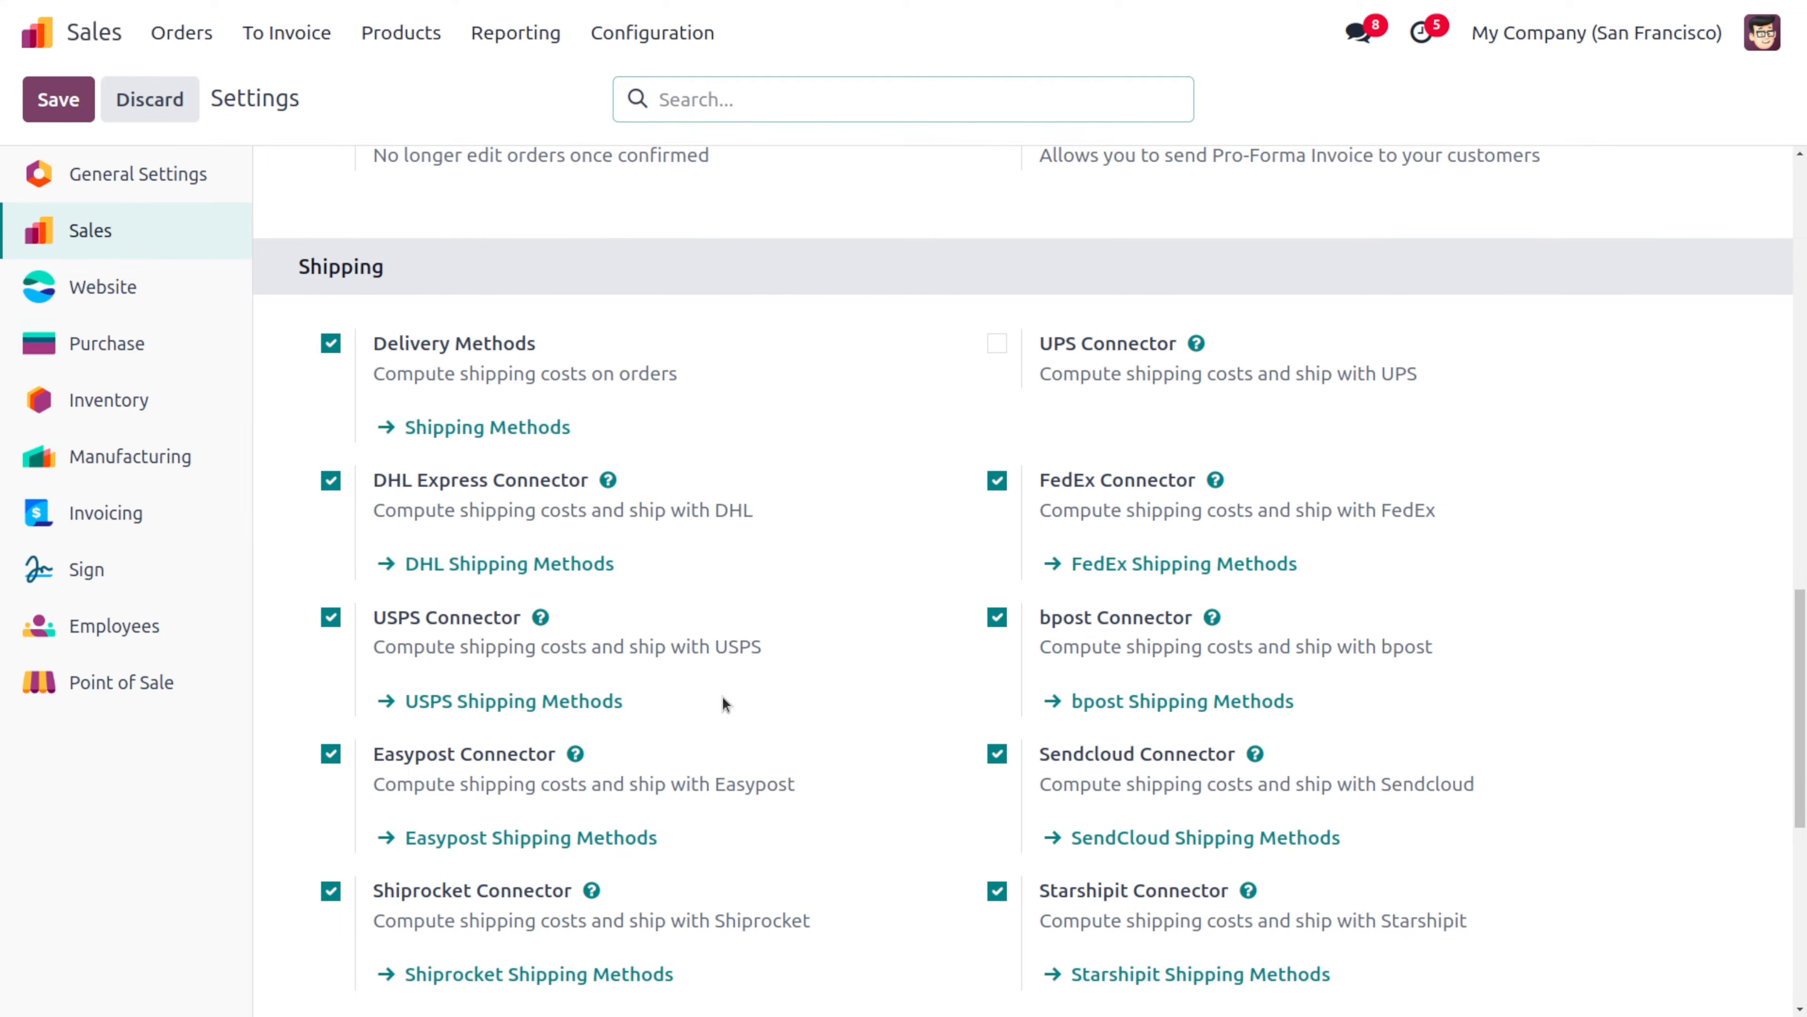
scroll(722, 696, down, 3)
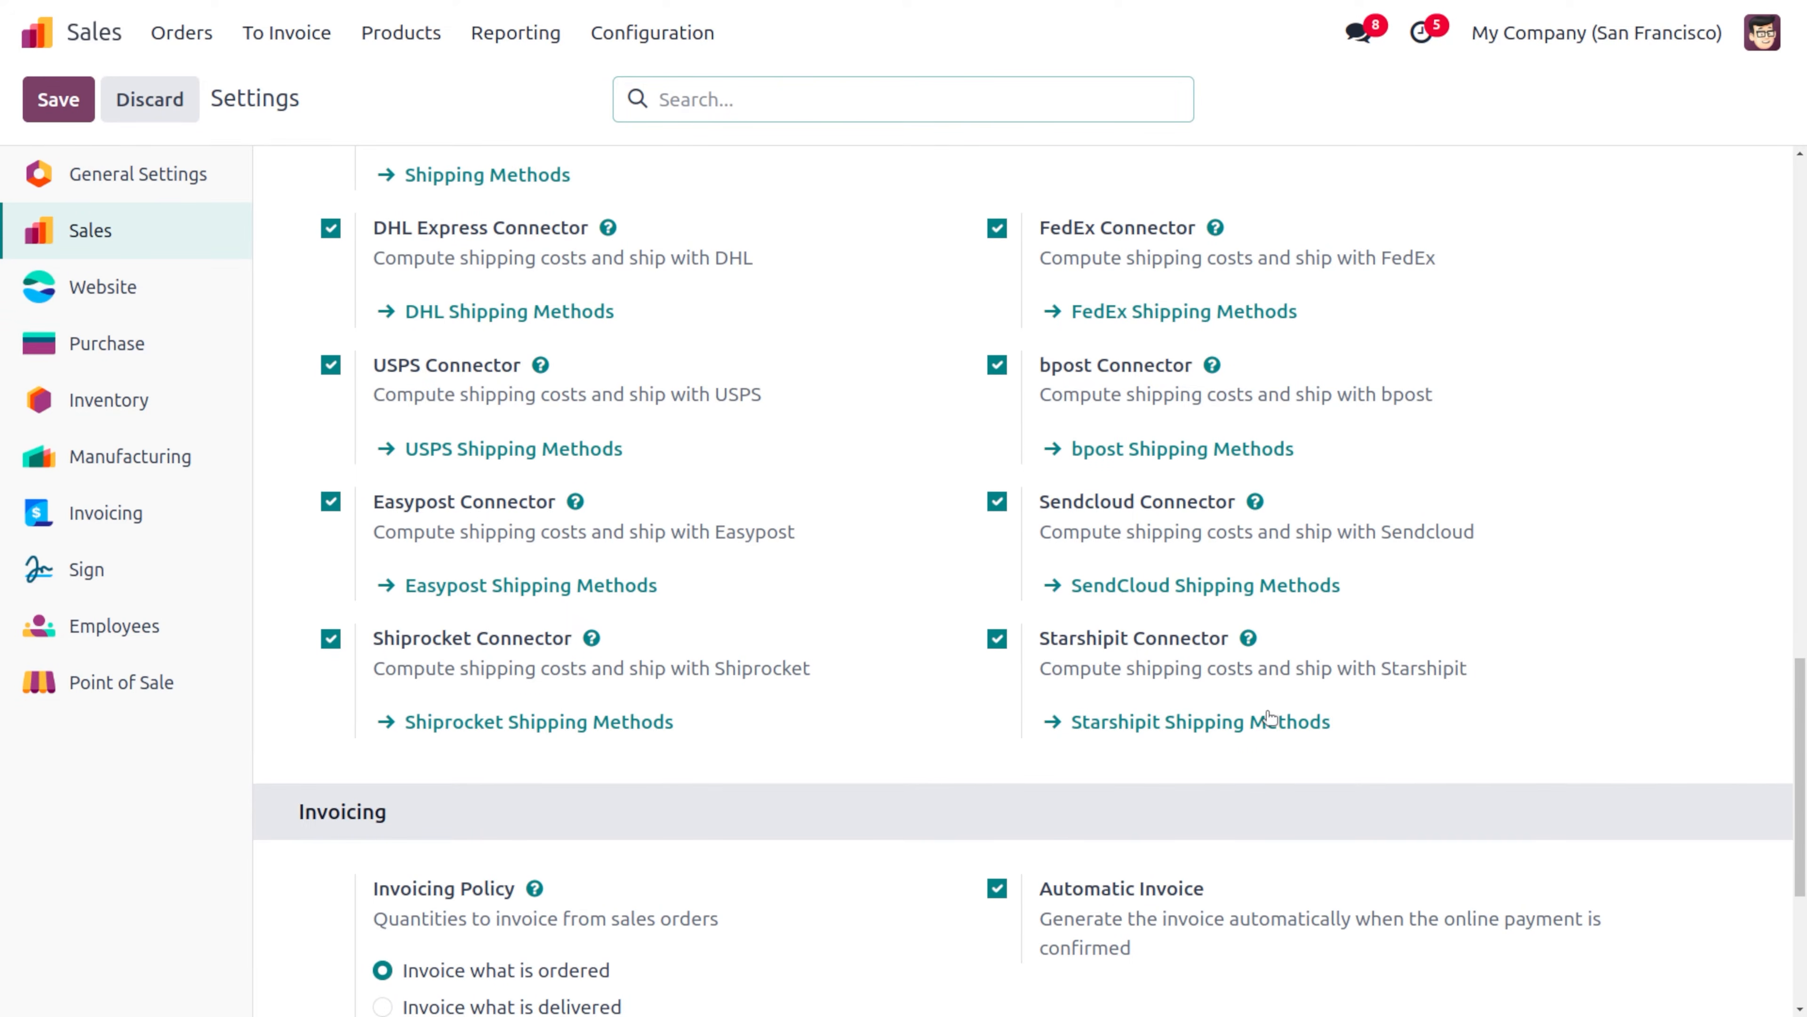
click(1112, 729)
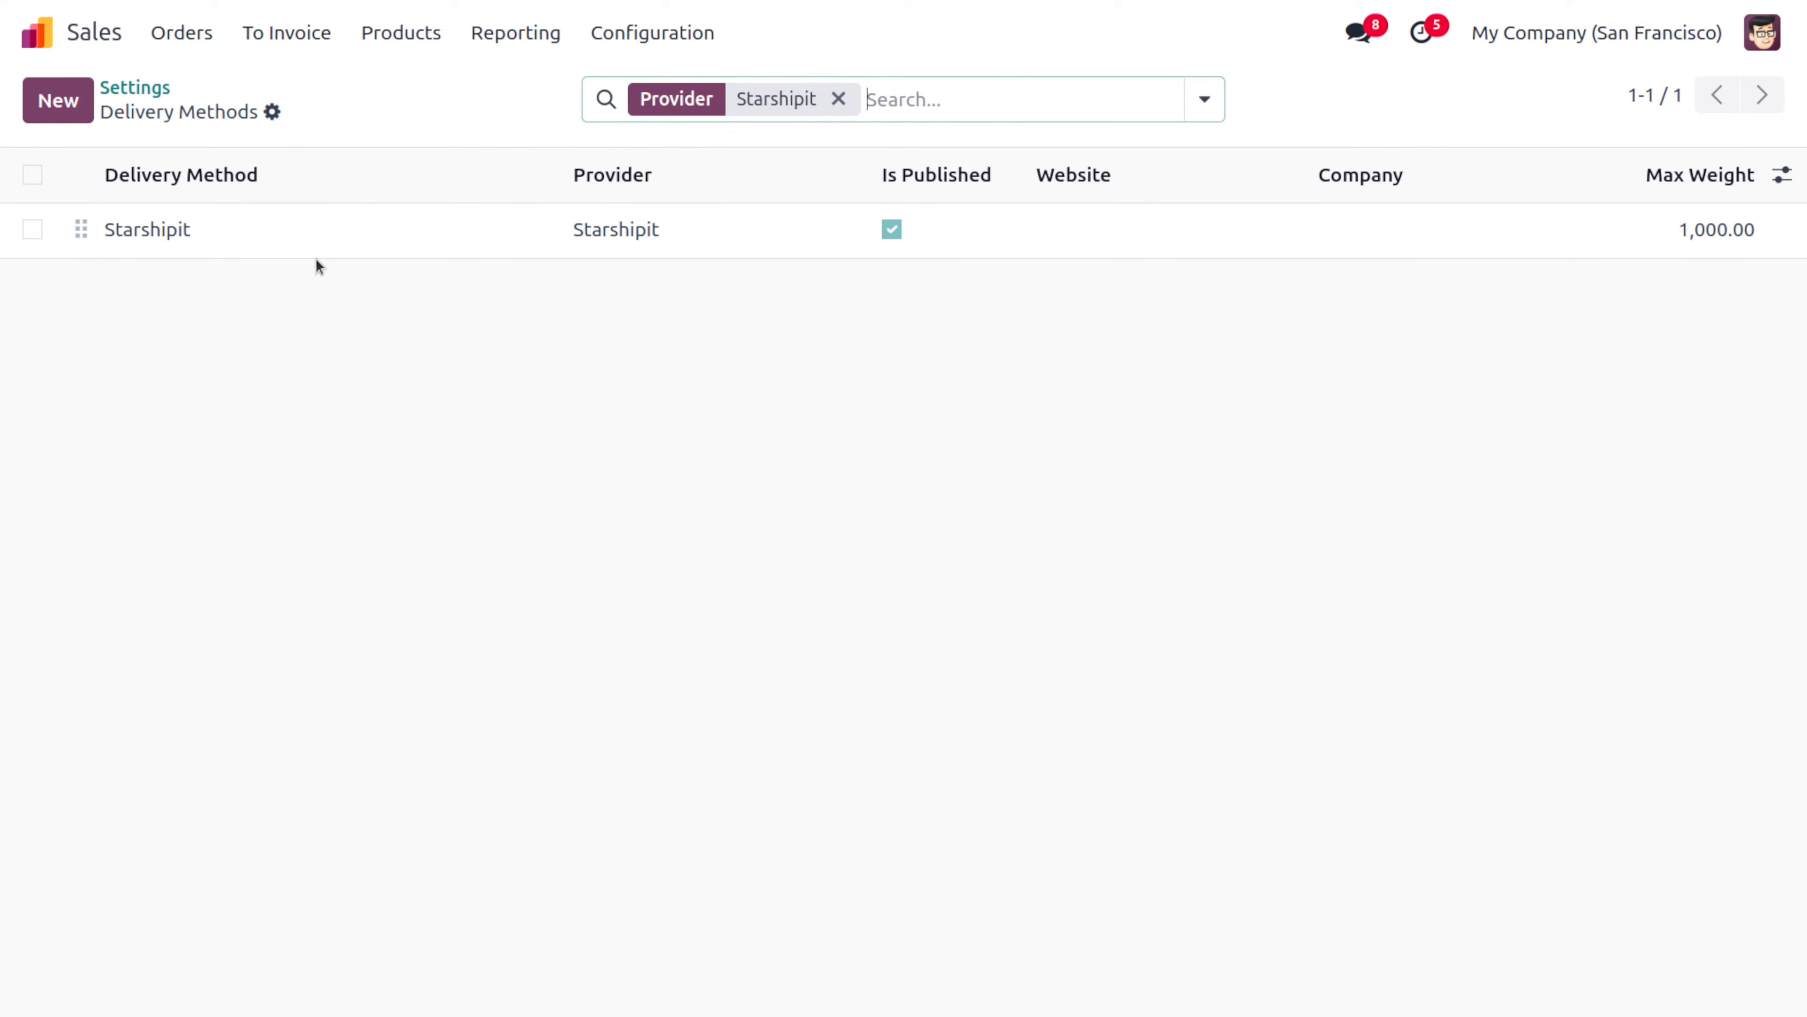
click(291, 245)
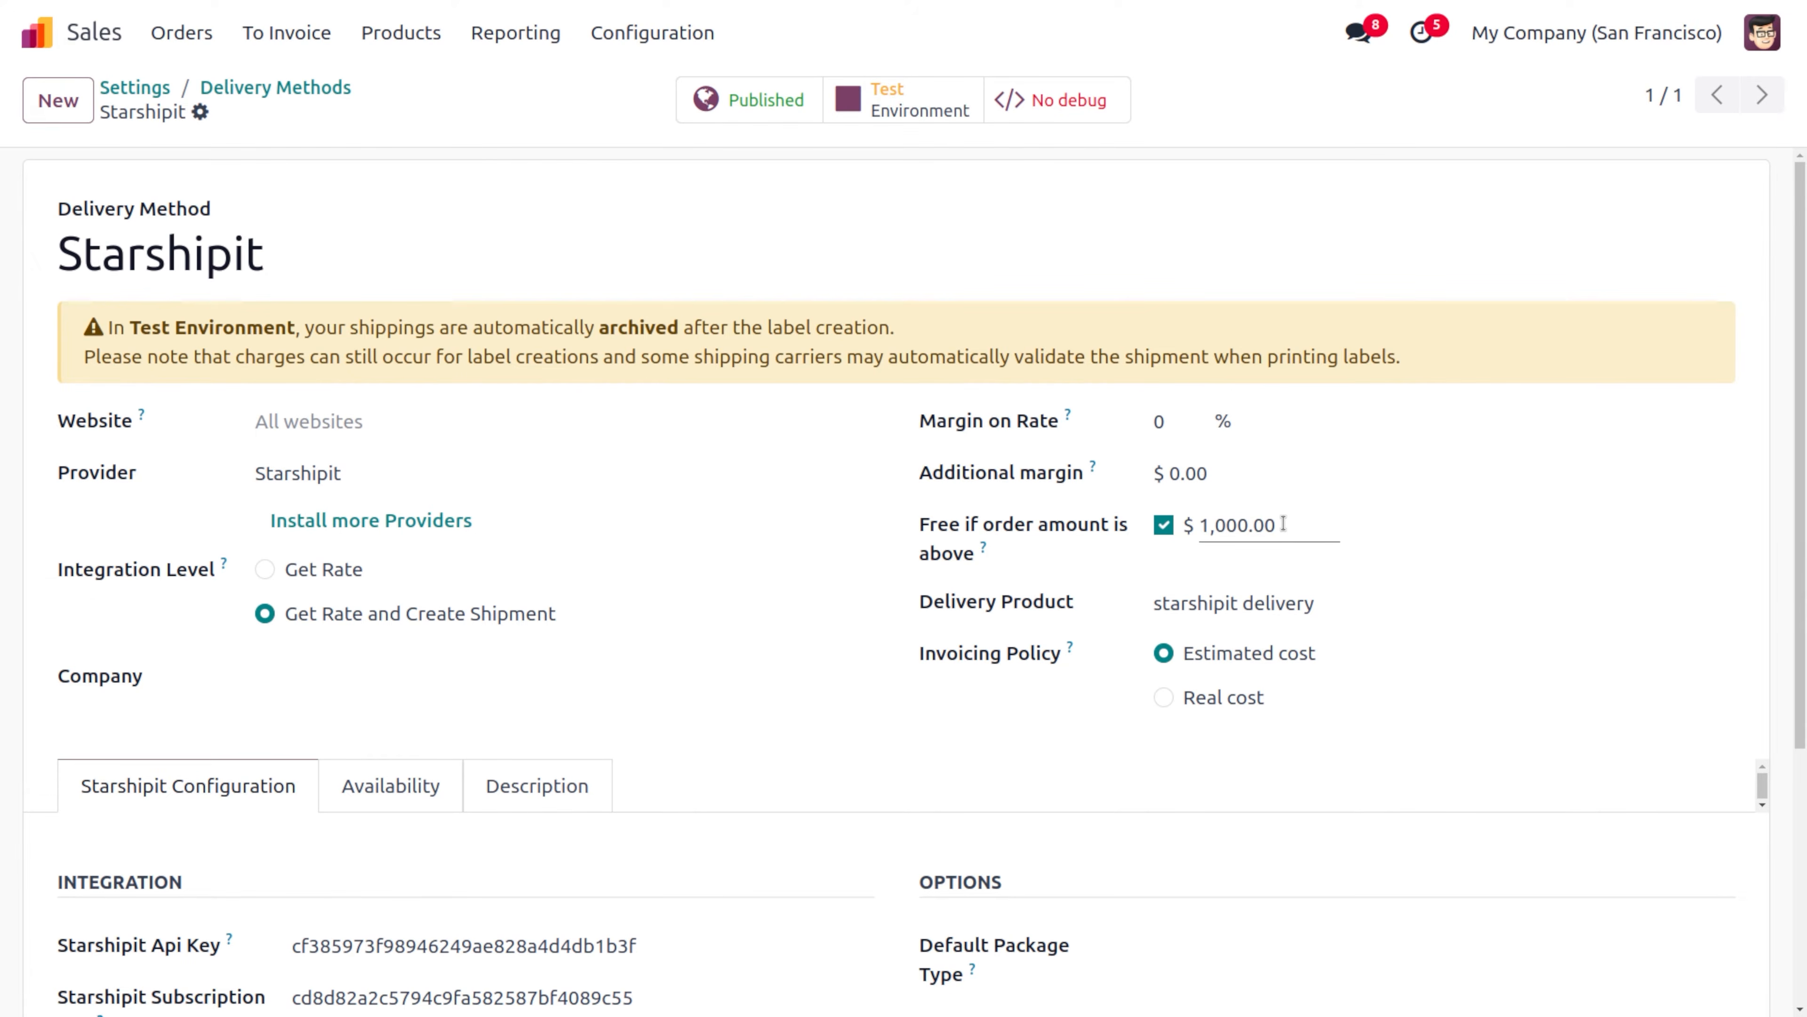
Step: Set the delivery method's free-shipping threshold, Free if order amount is above, to $10,000.00
double_click(1248, 524)
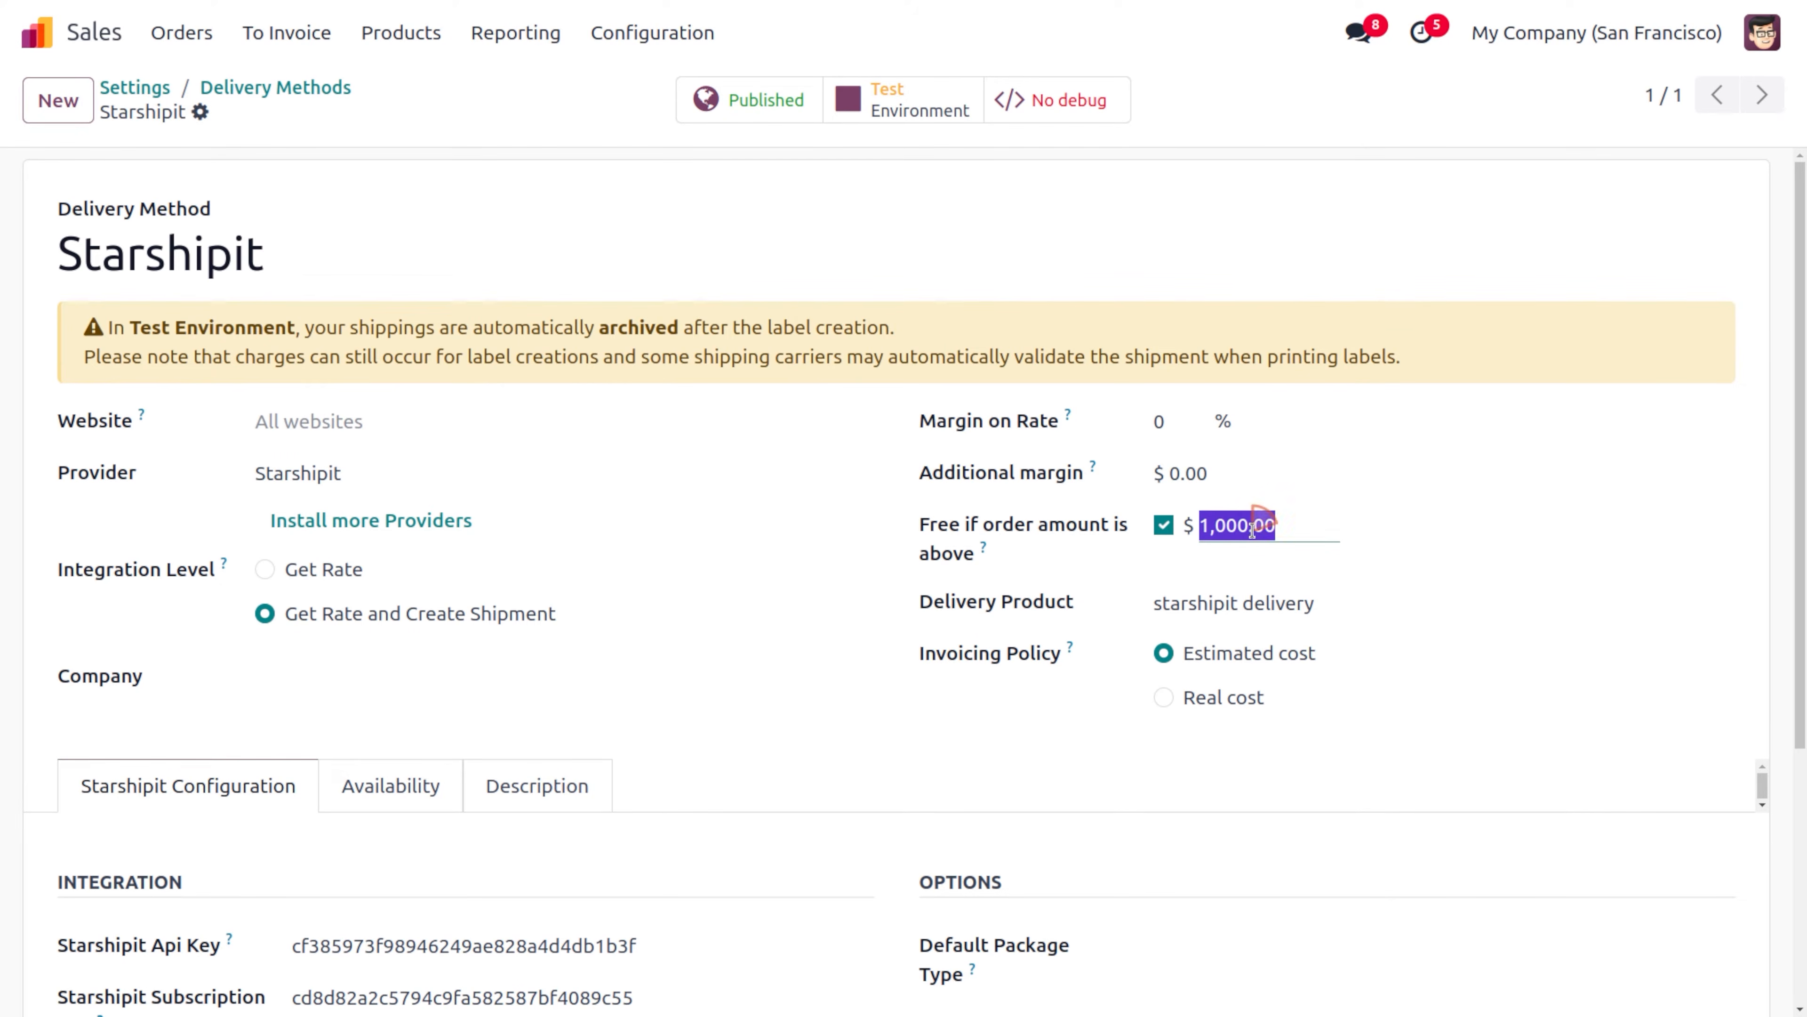
click(1253, 526)
key(BackSpace)
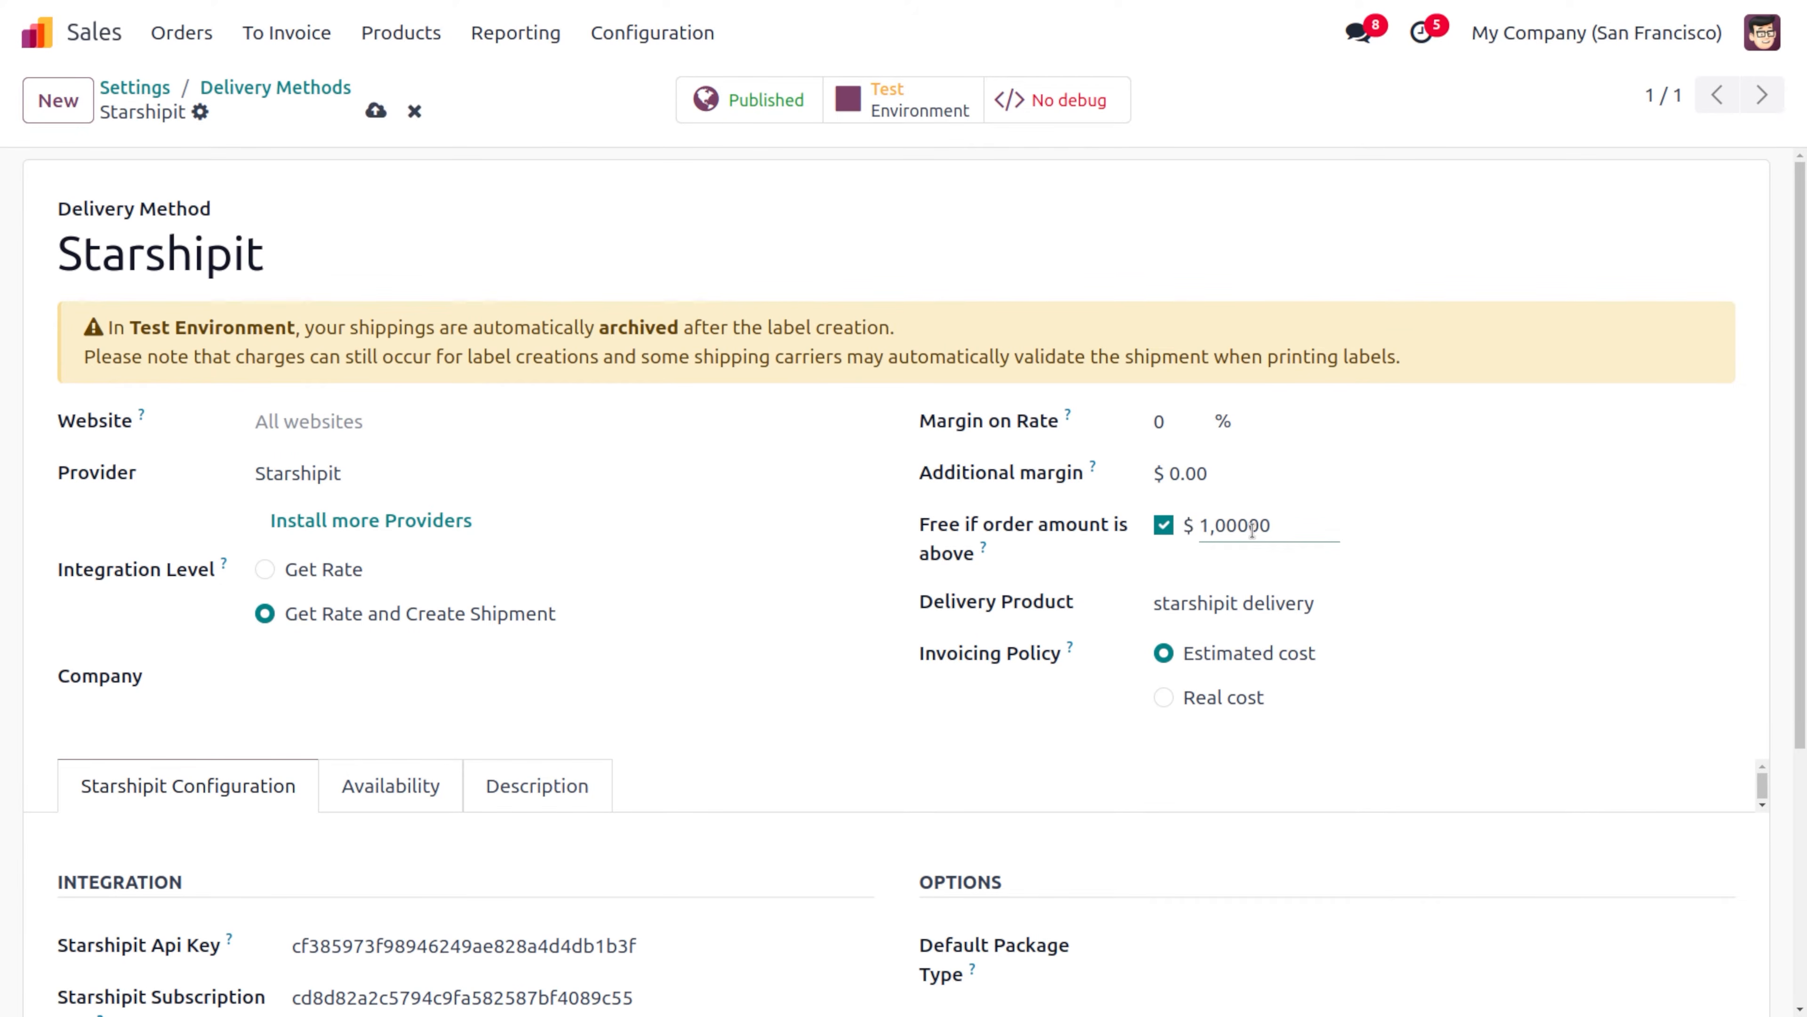
key(BackSpace)
click(1467, 600)
click(1521, 475)
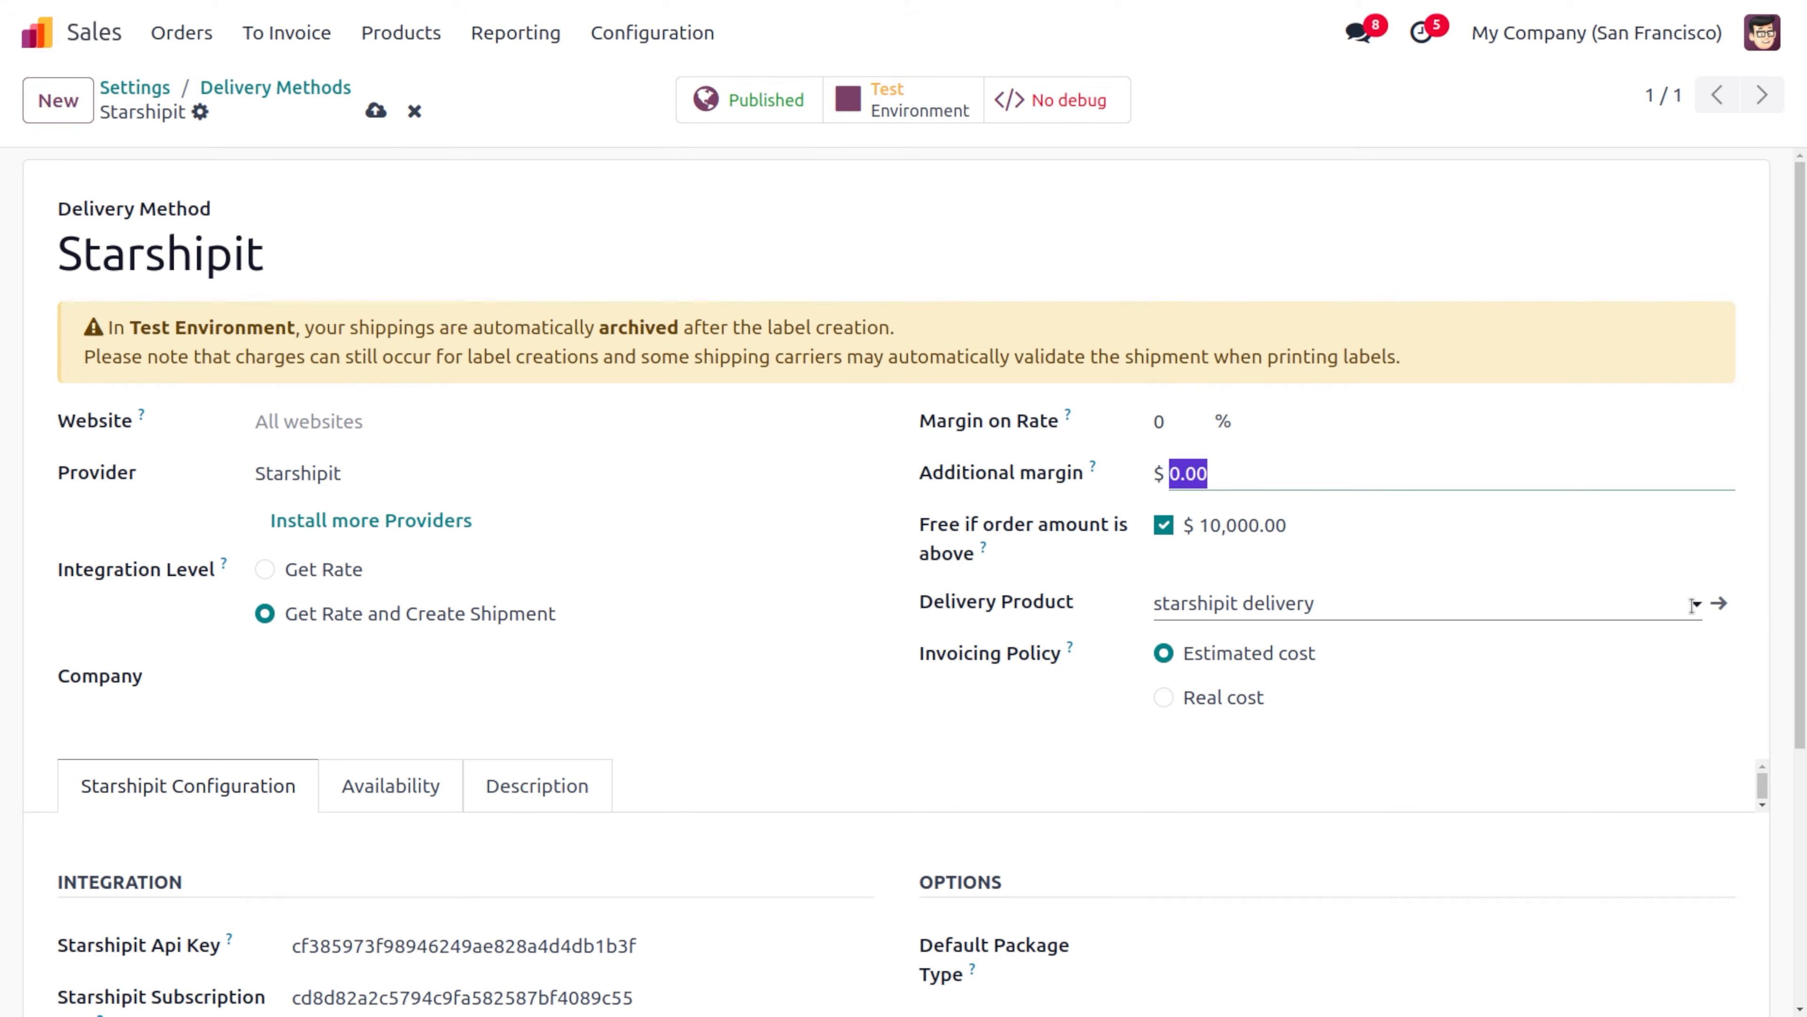
Step: Inspect the starshipit delivery product's record, and return to the delivery method to review its Starshipit integration details
click(1719, 603)
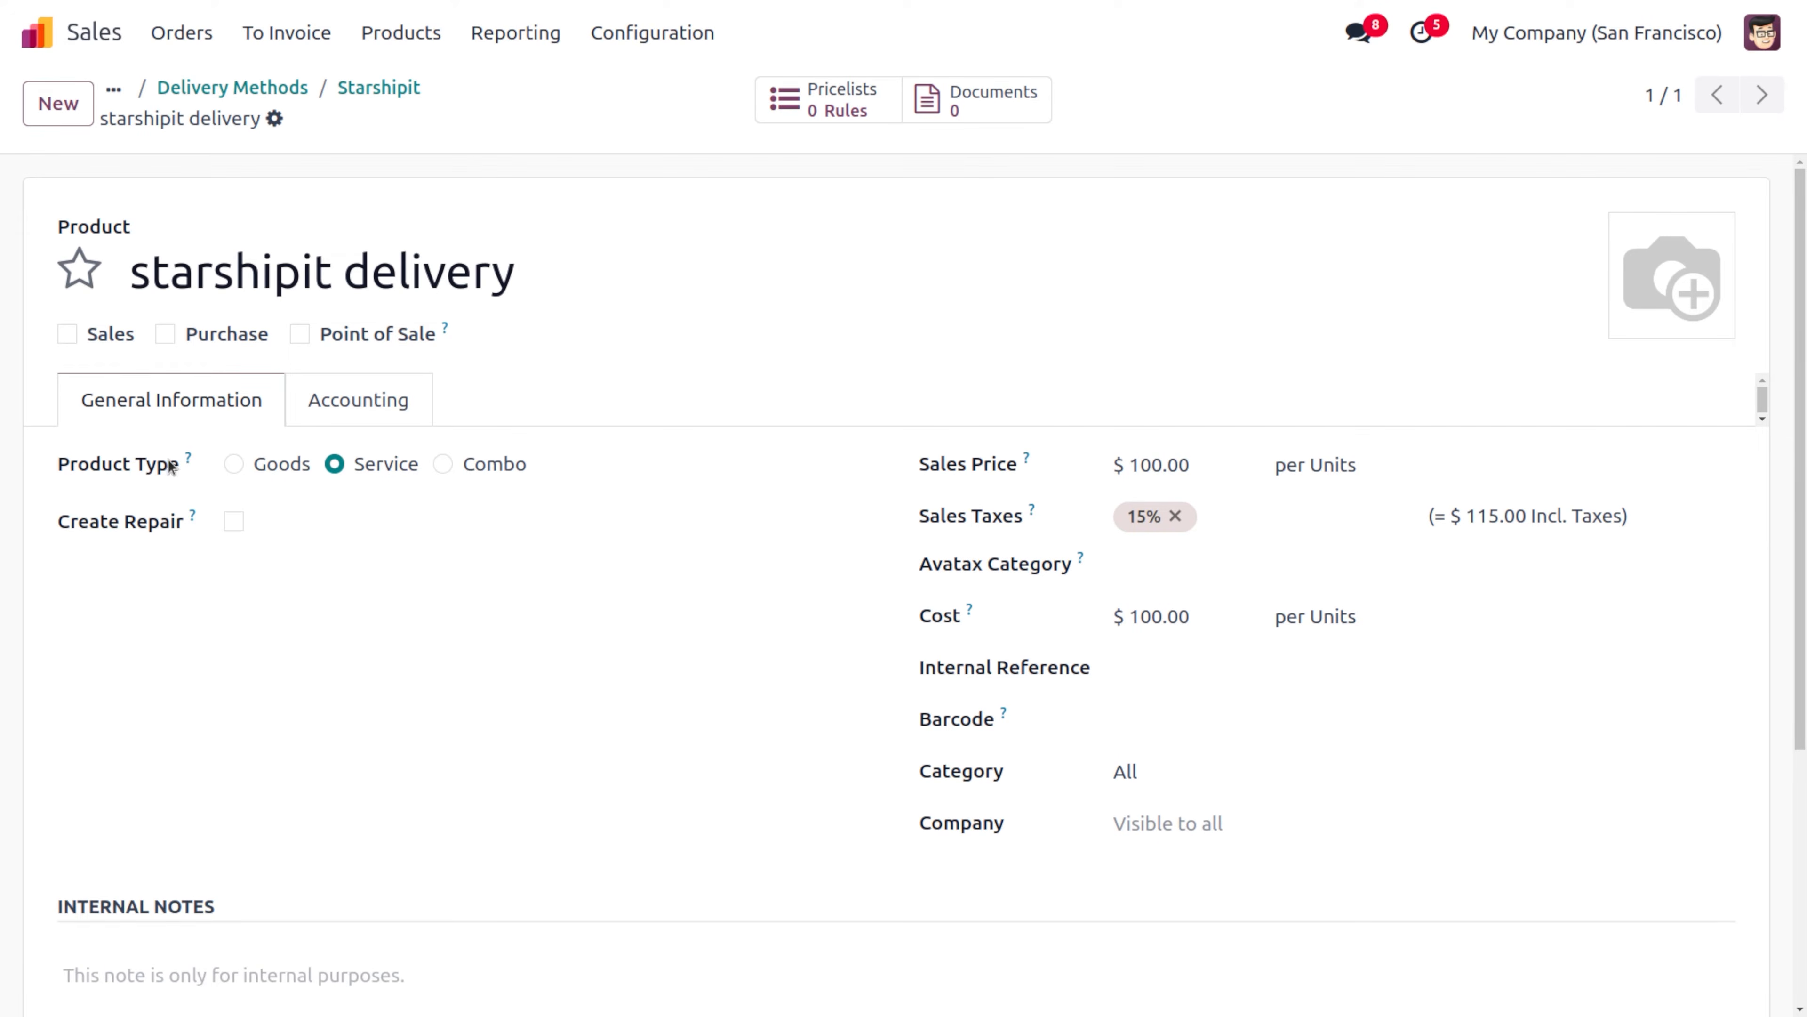
click(361, 100)
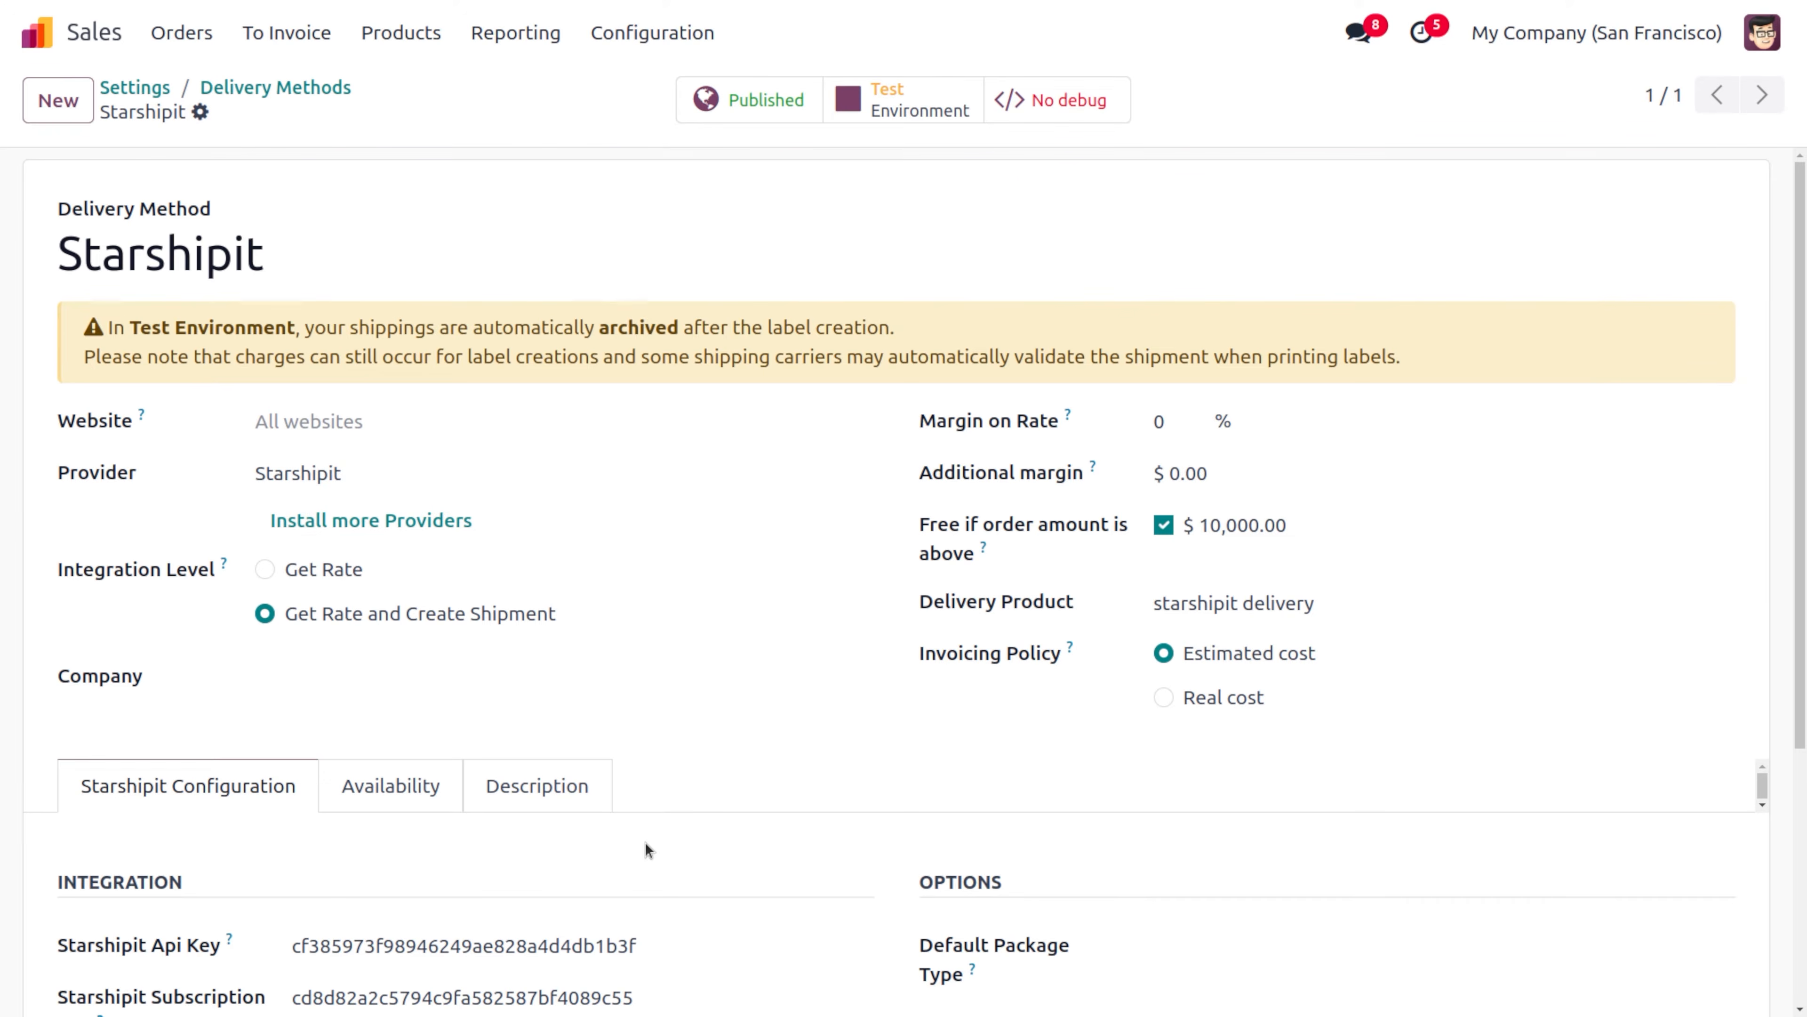
scroll(646, 847, down, 4)
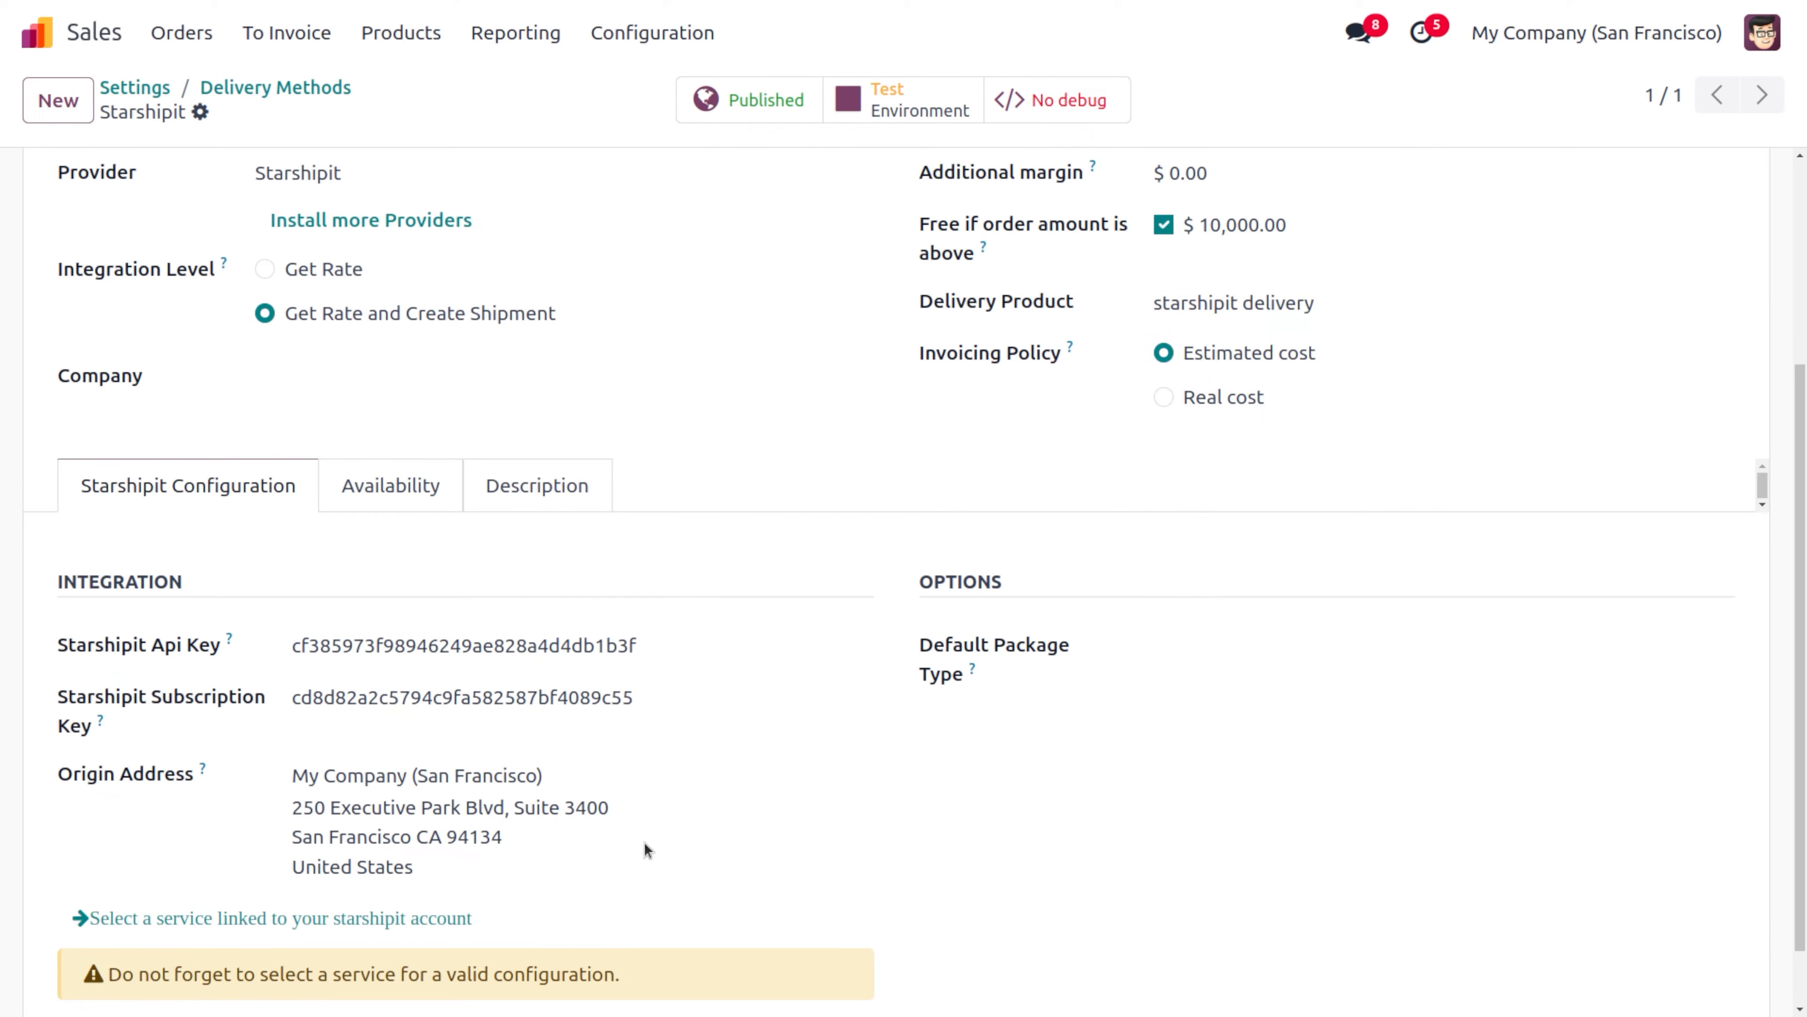
scroll(645, 848, down, 1)
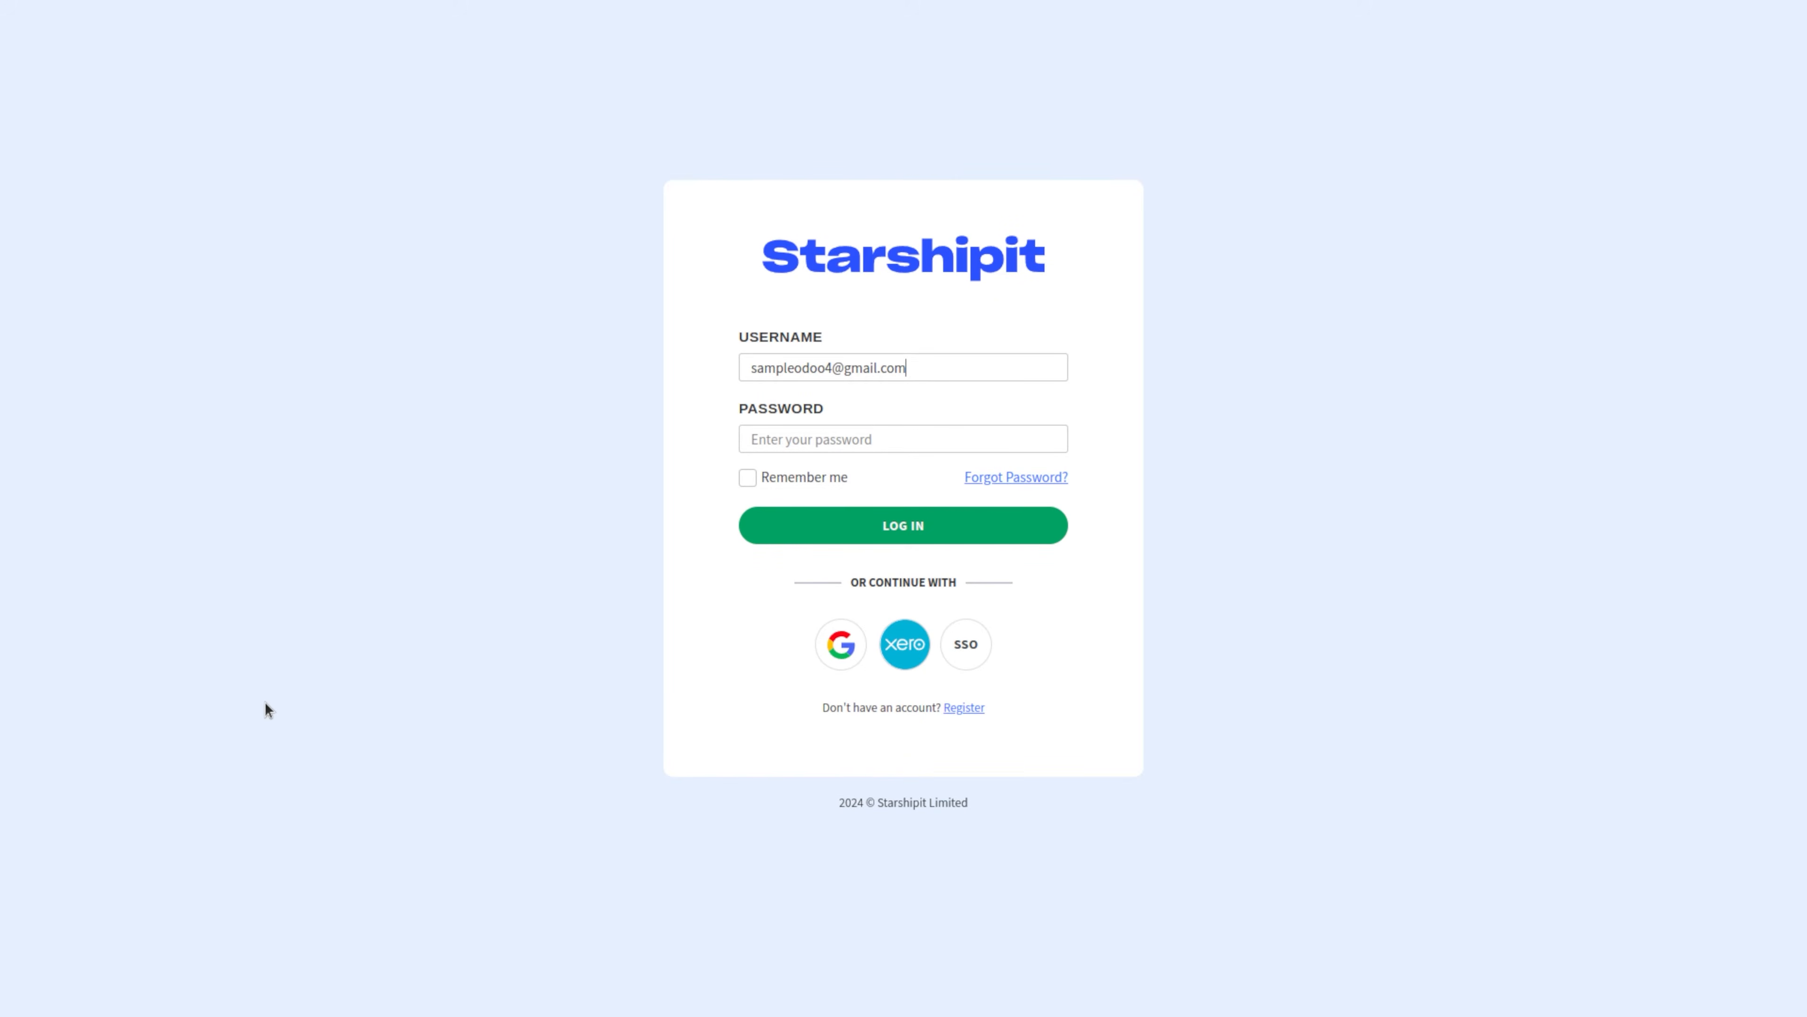
Step: Switch to the Starshipit website and log in with the saved account credentials, filling in the password
click(767, 435)
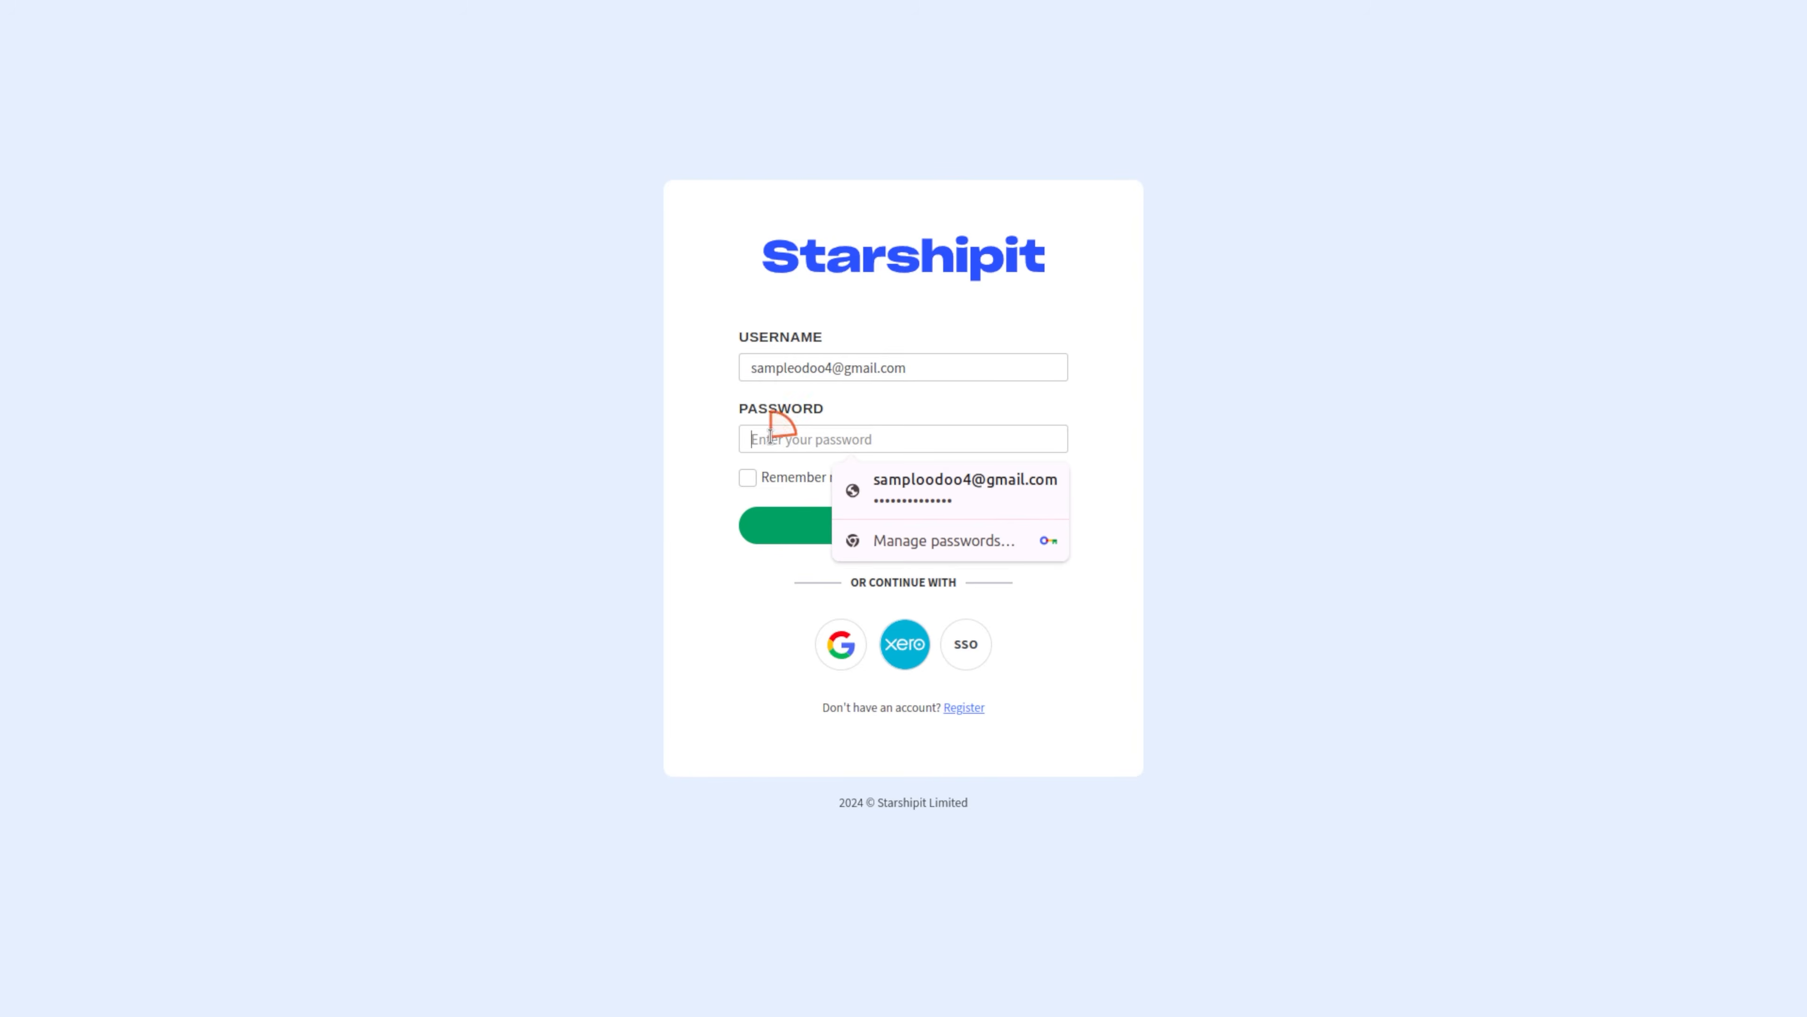
click(883, 482)
click(864, 525)
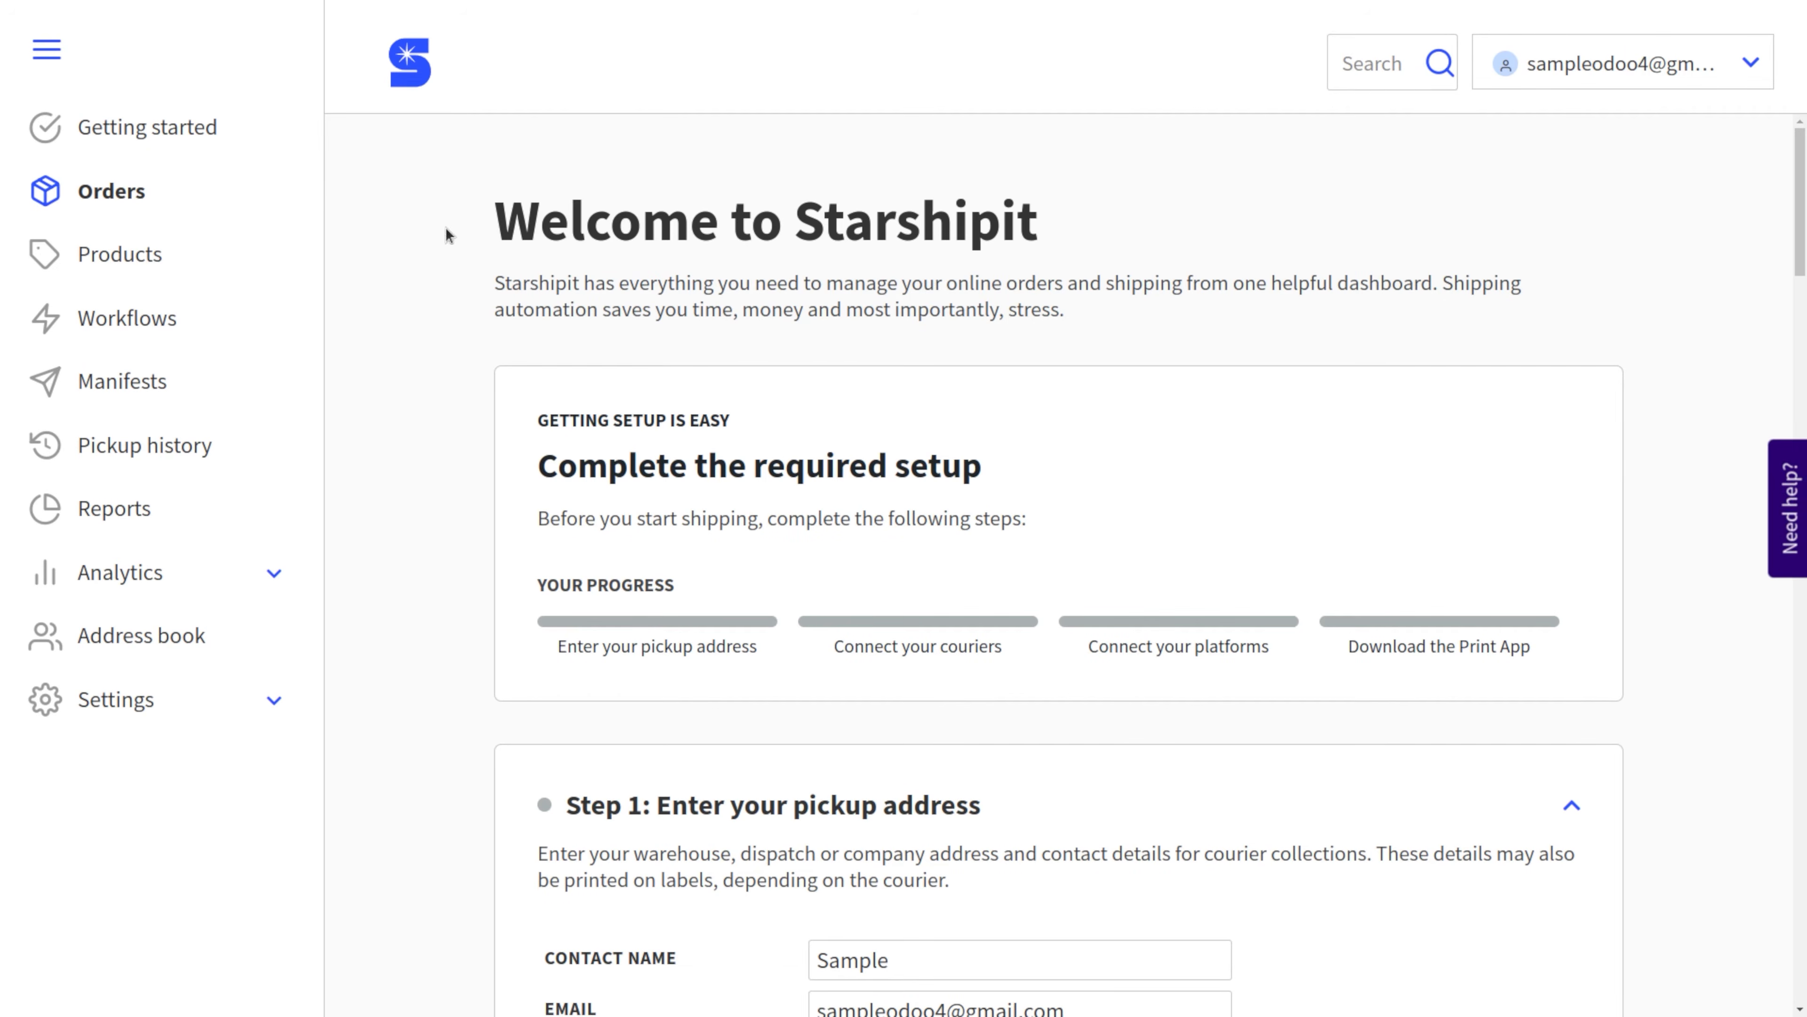
Step: Open the Starshipit account settings and dismiss the October 2024 product update pop-up
click(121, 189)
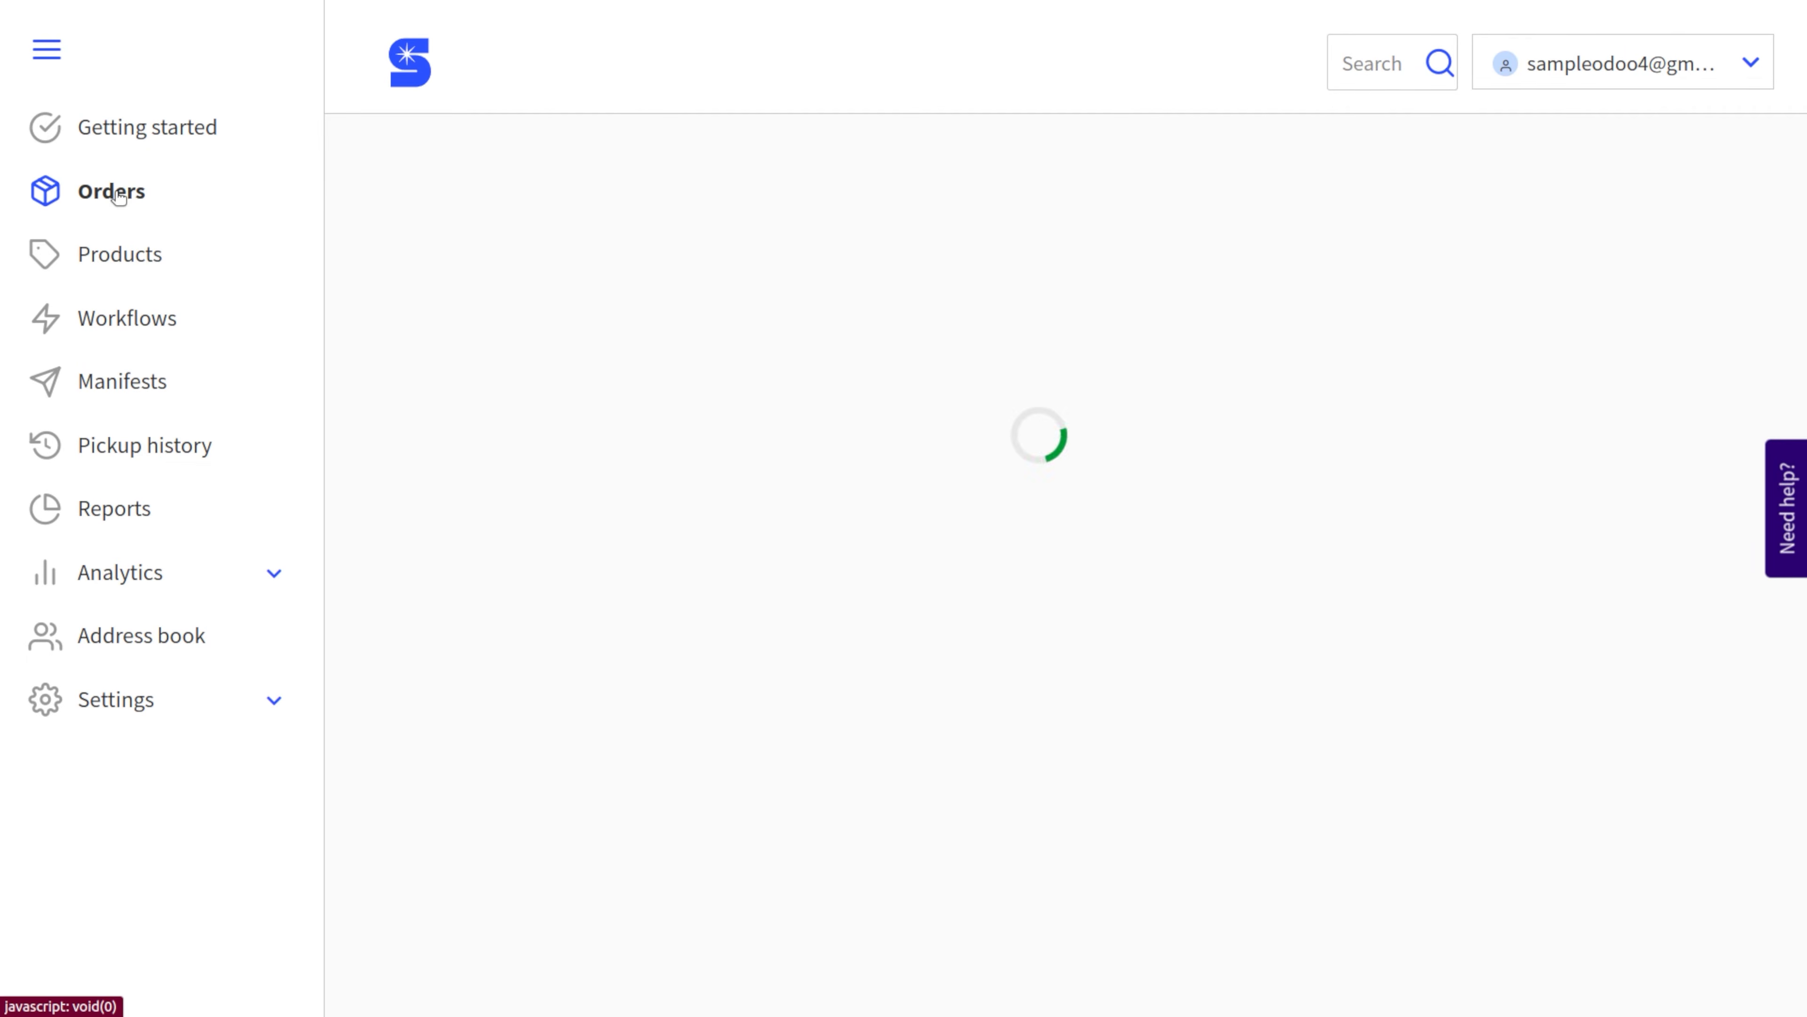
click(97, 703)
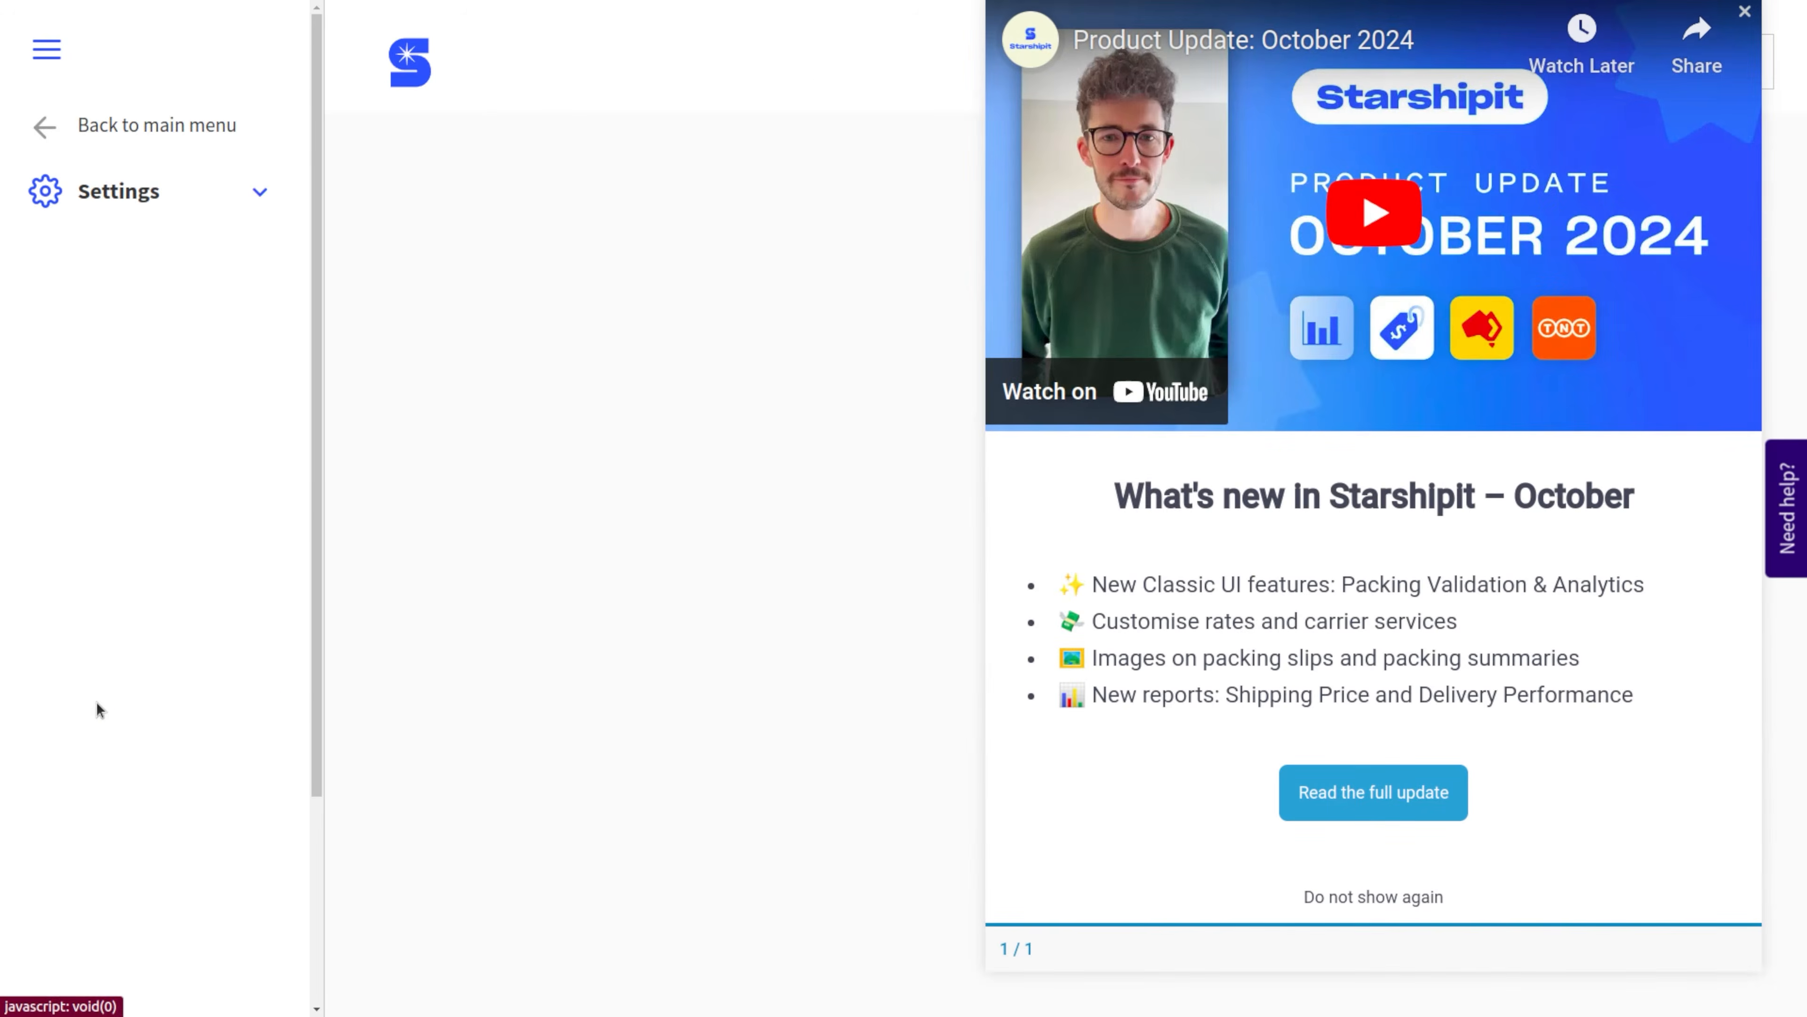
click(1744, 13)
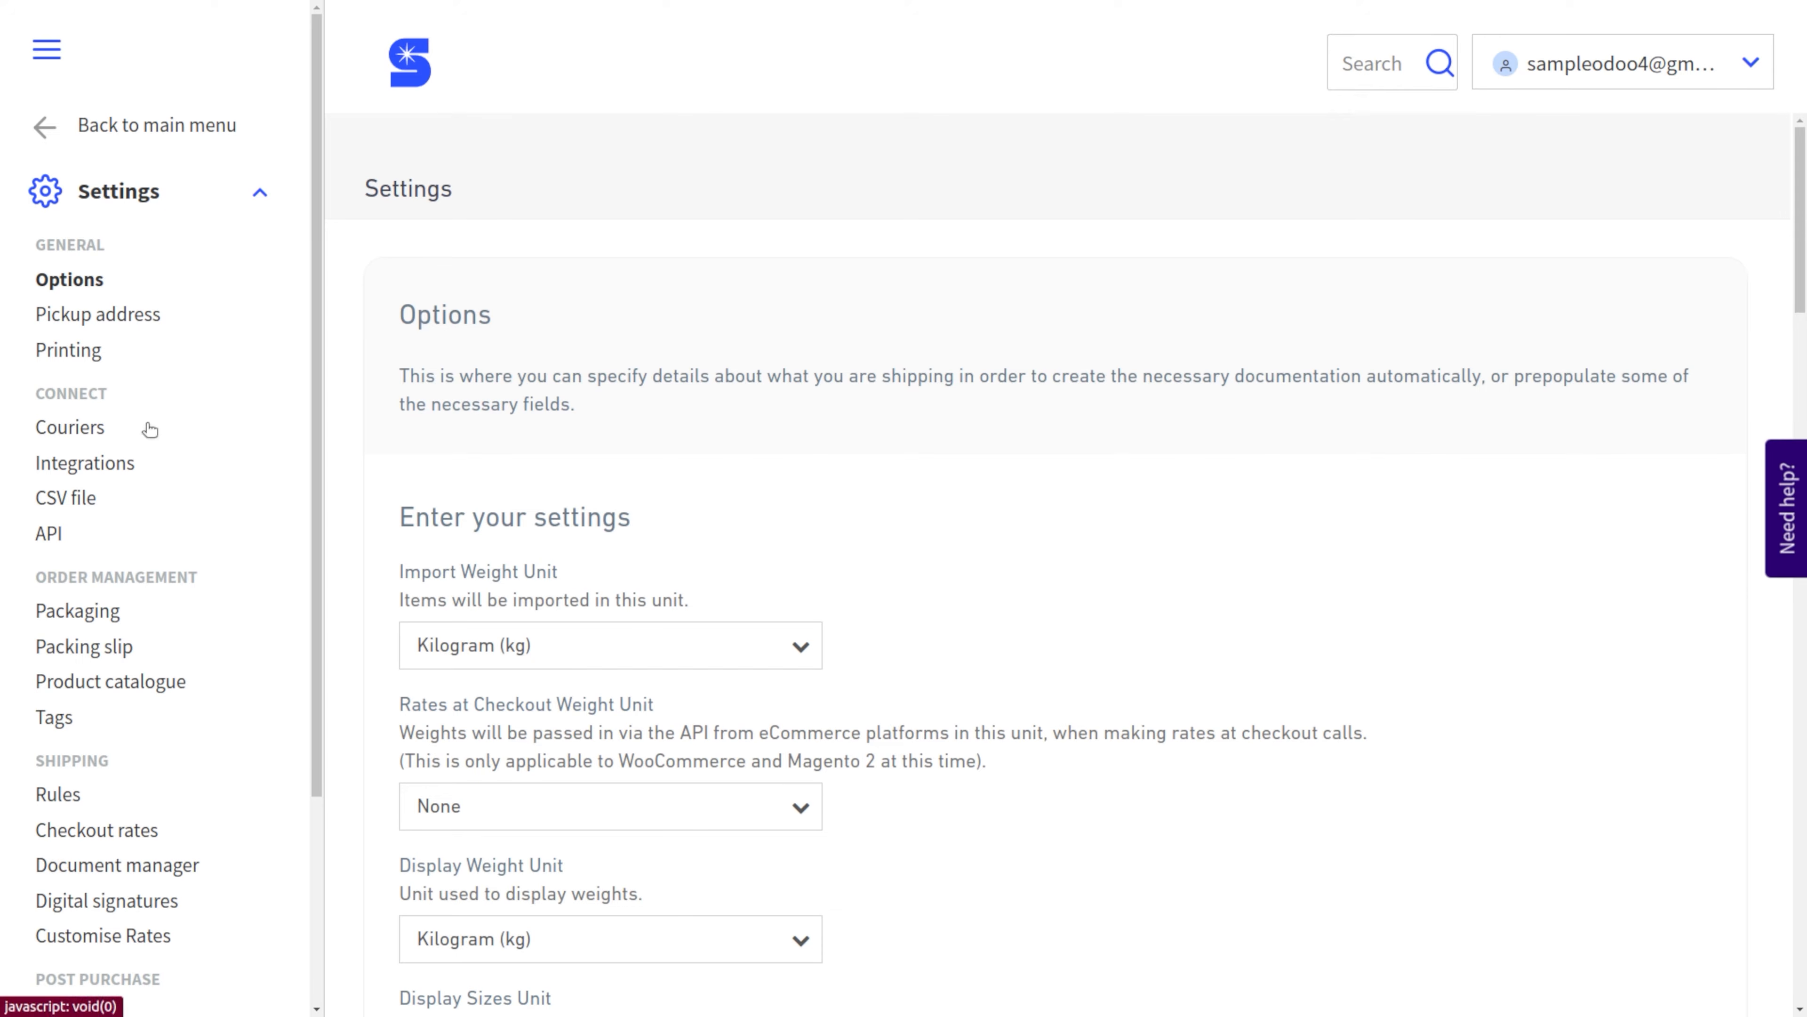
Step: Review the pickup address details and the couriers setup in the Starshipit settings
click(86, 319)
scroll(1083, 658, down, 5)
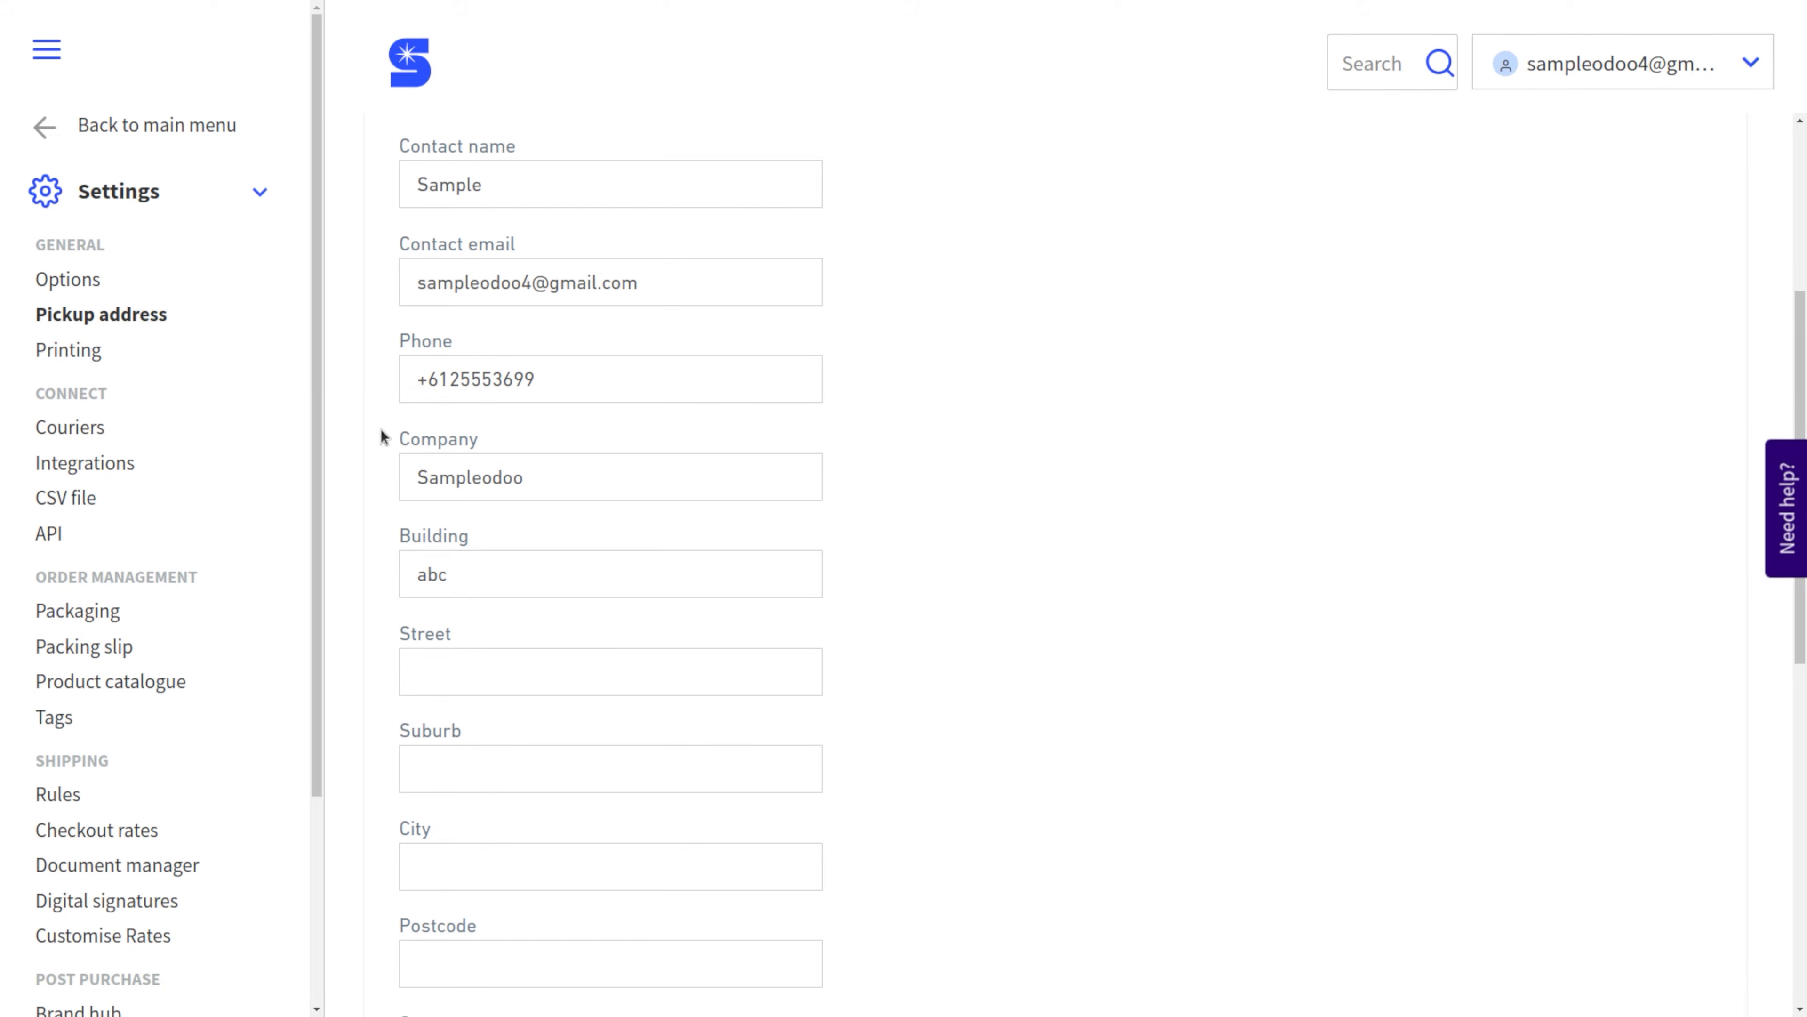
click(64, 425)
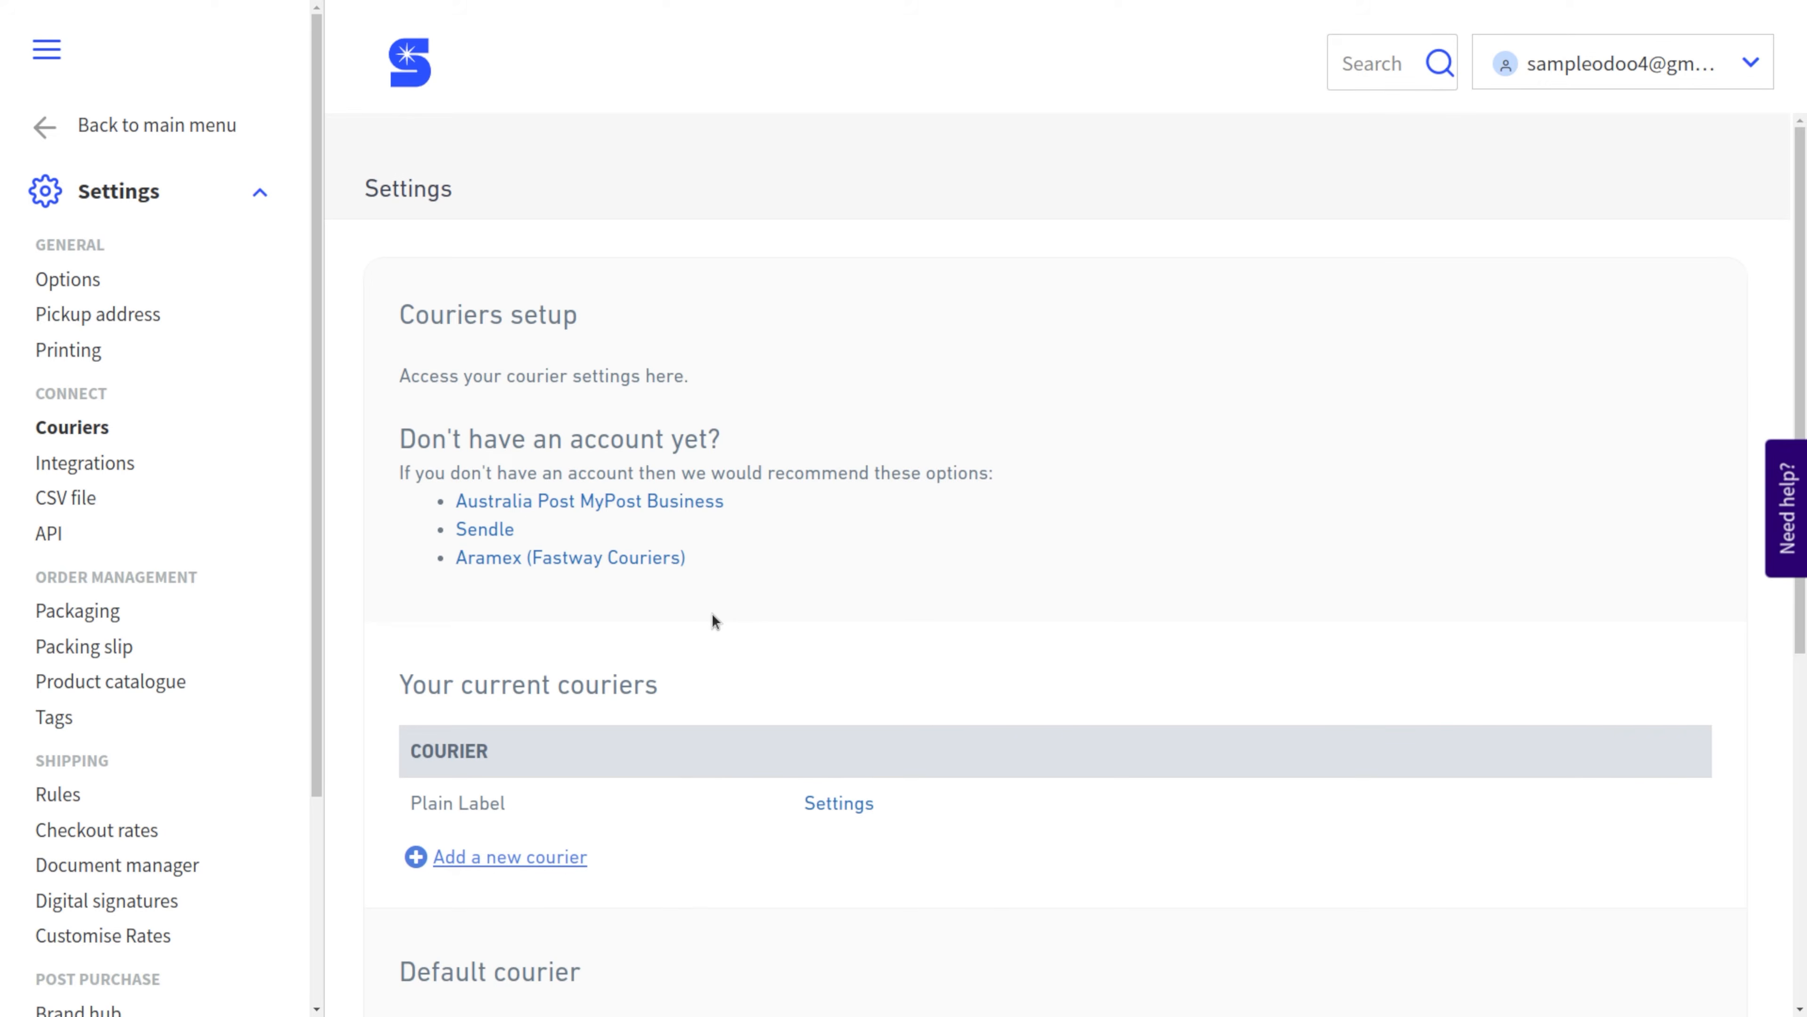
scroll(713, 621, down, 3)
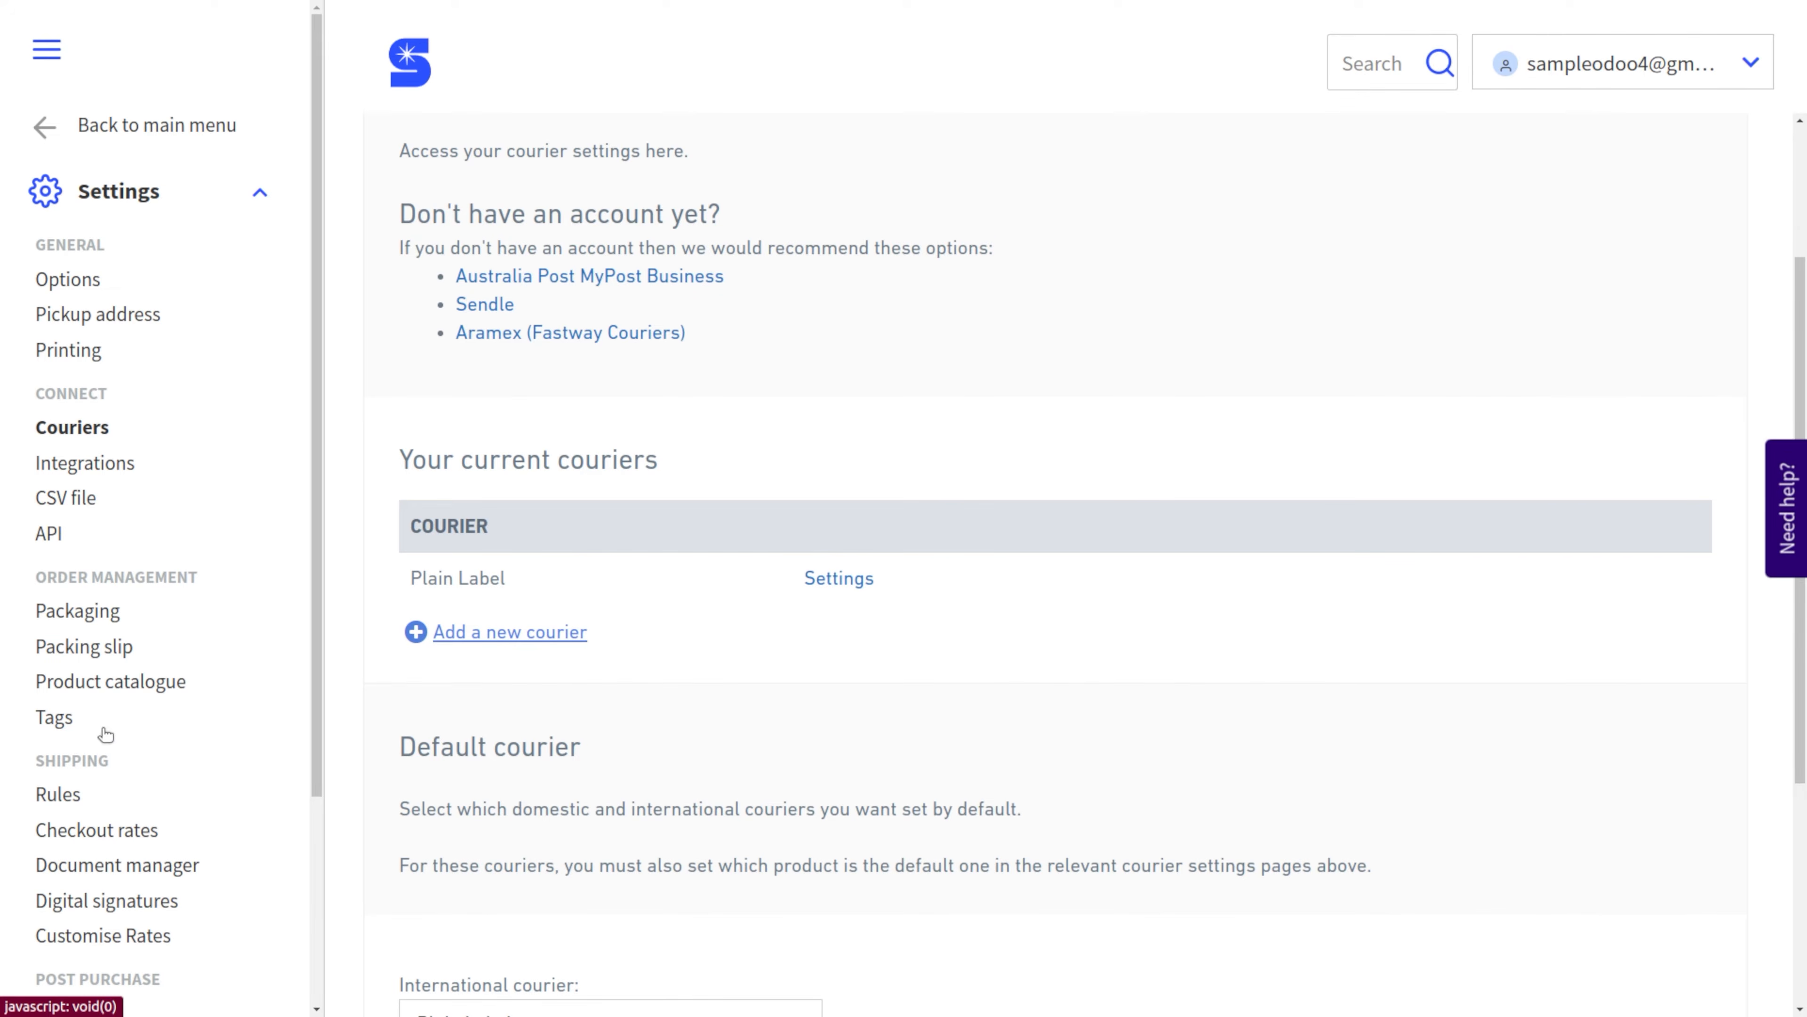
Step: Review the shipping rules and the checkout rates courier configuration in the Starshipit settings
click(50, 798)
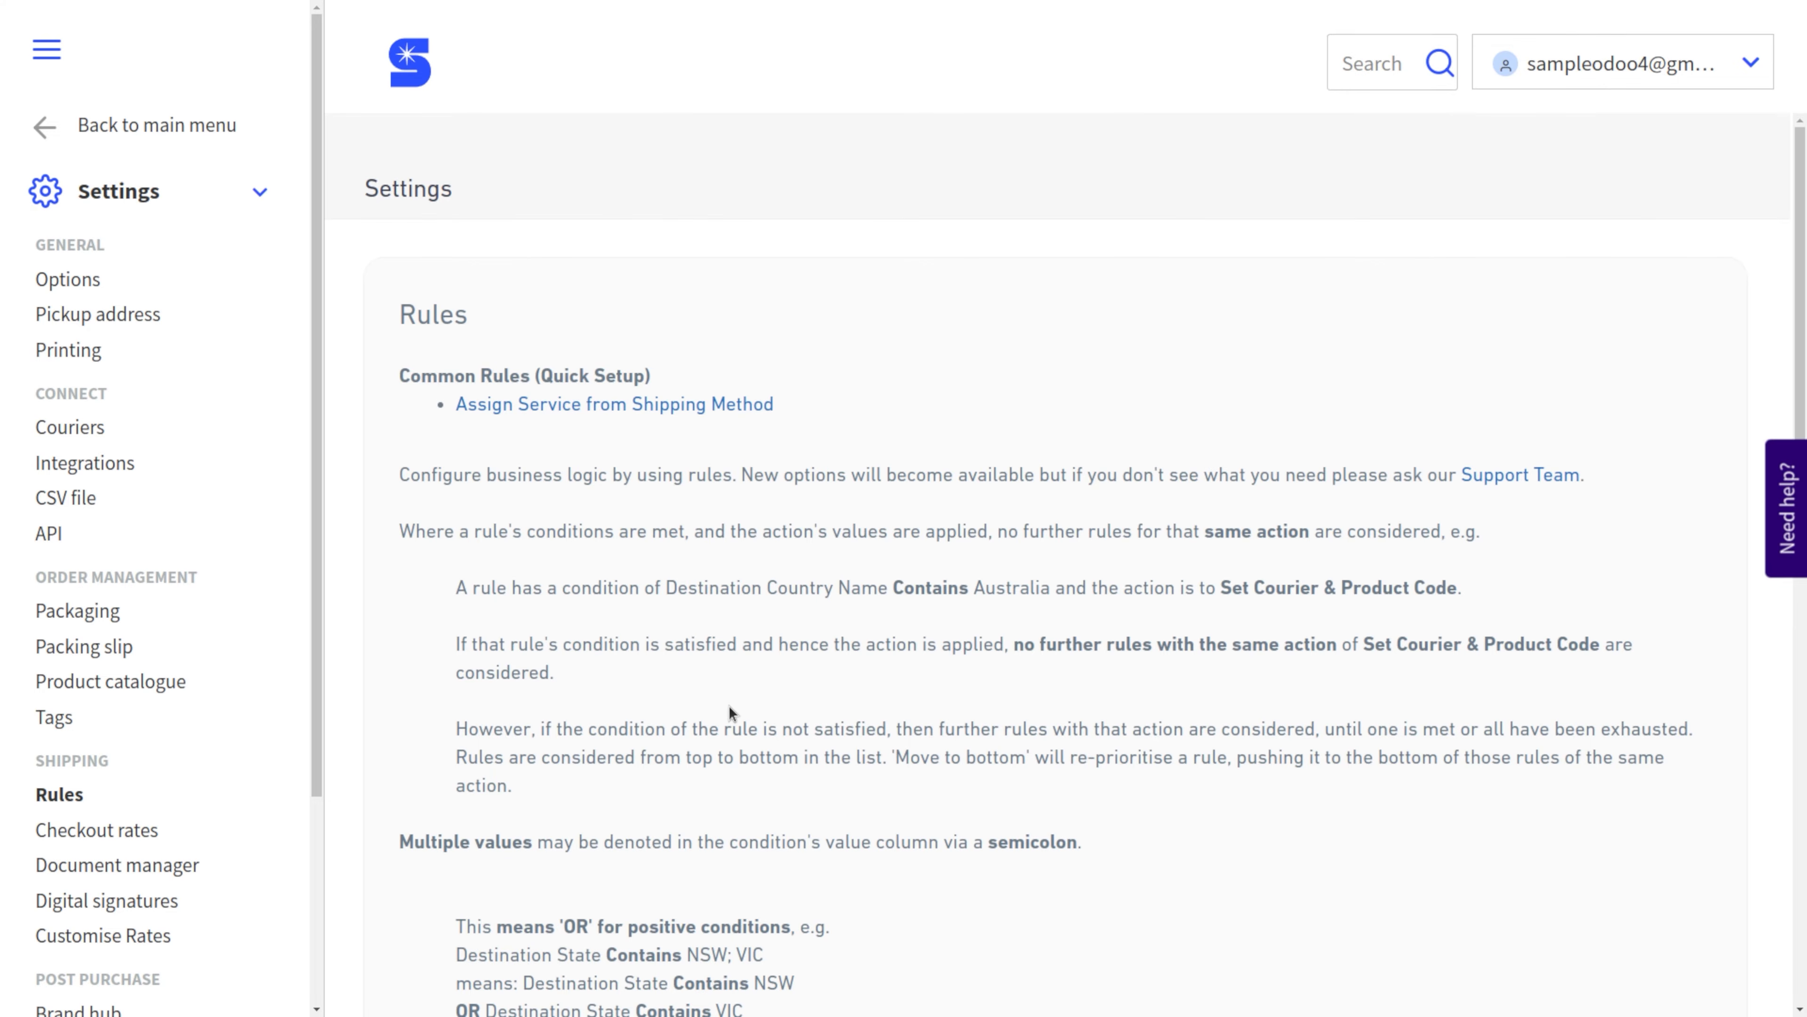
scroll(613, 553, down, 8)
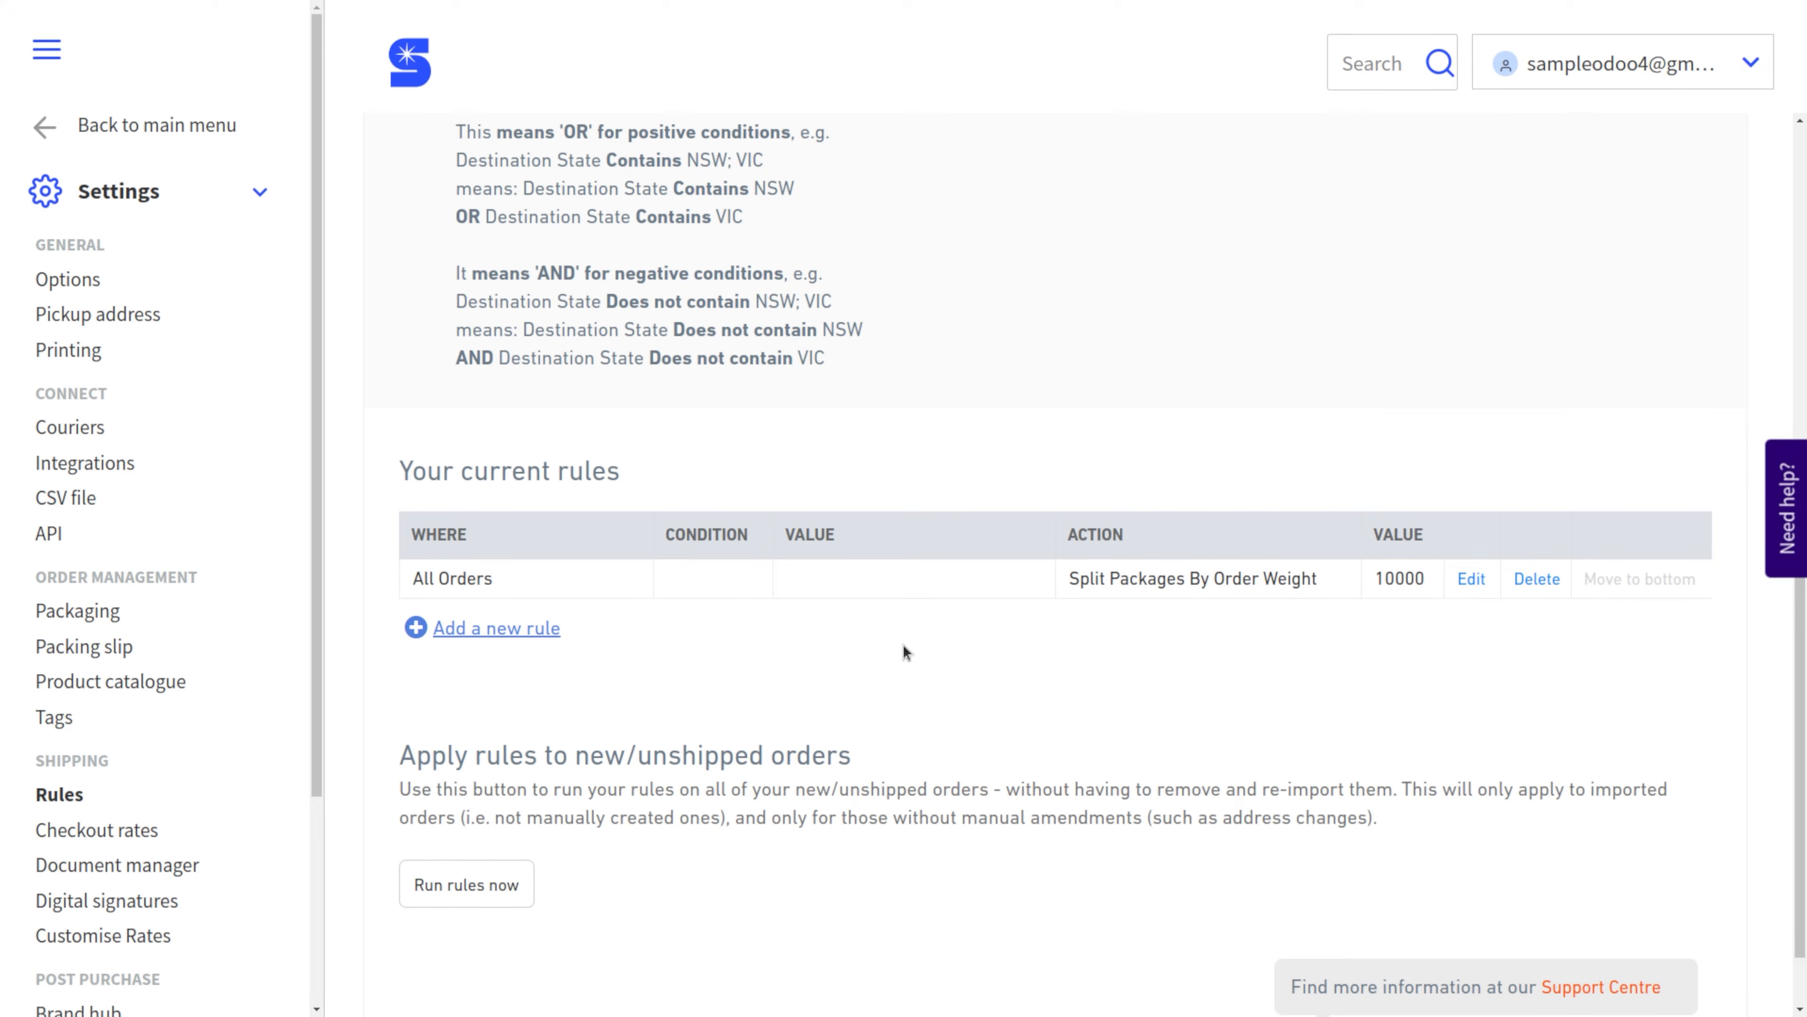
click(130, 832)
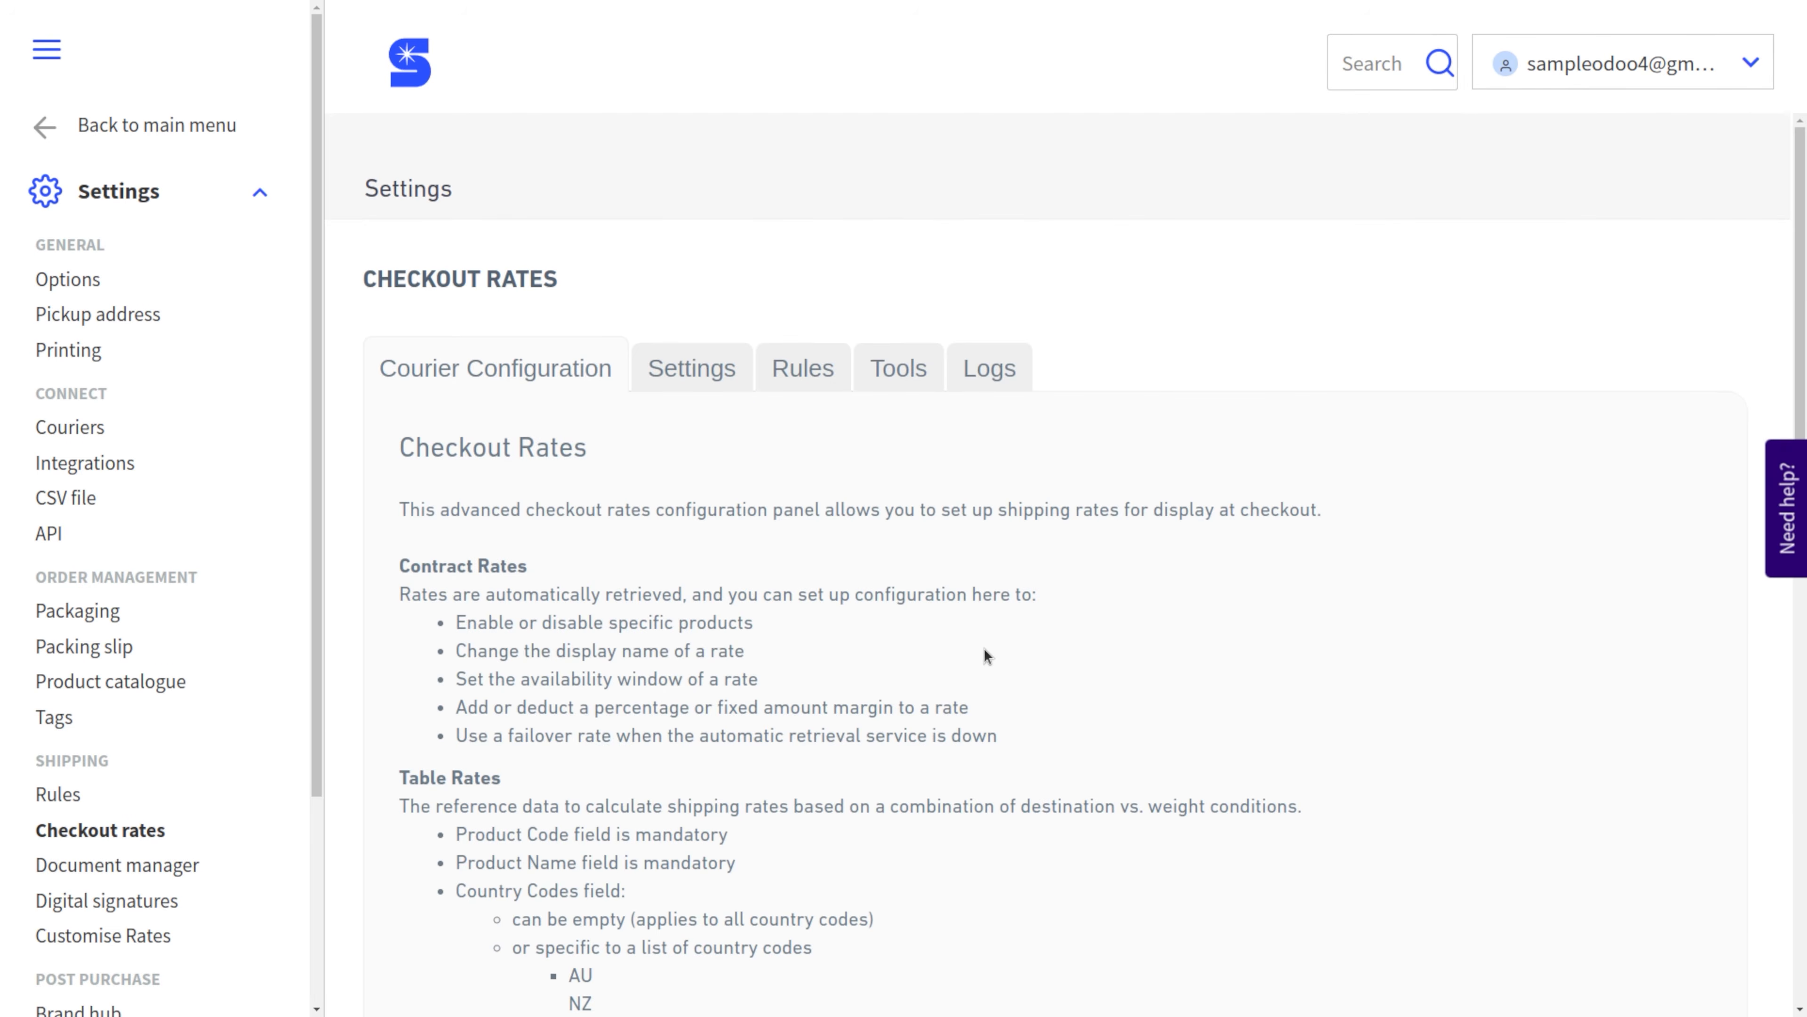
scroll(984, 648, down, 15)
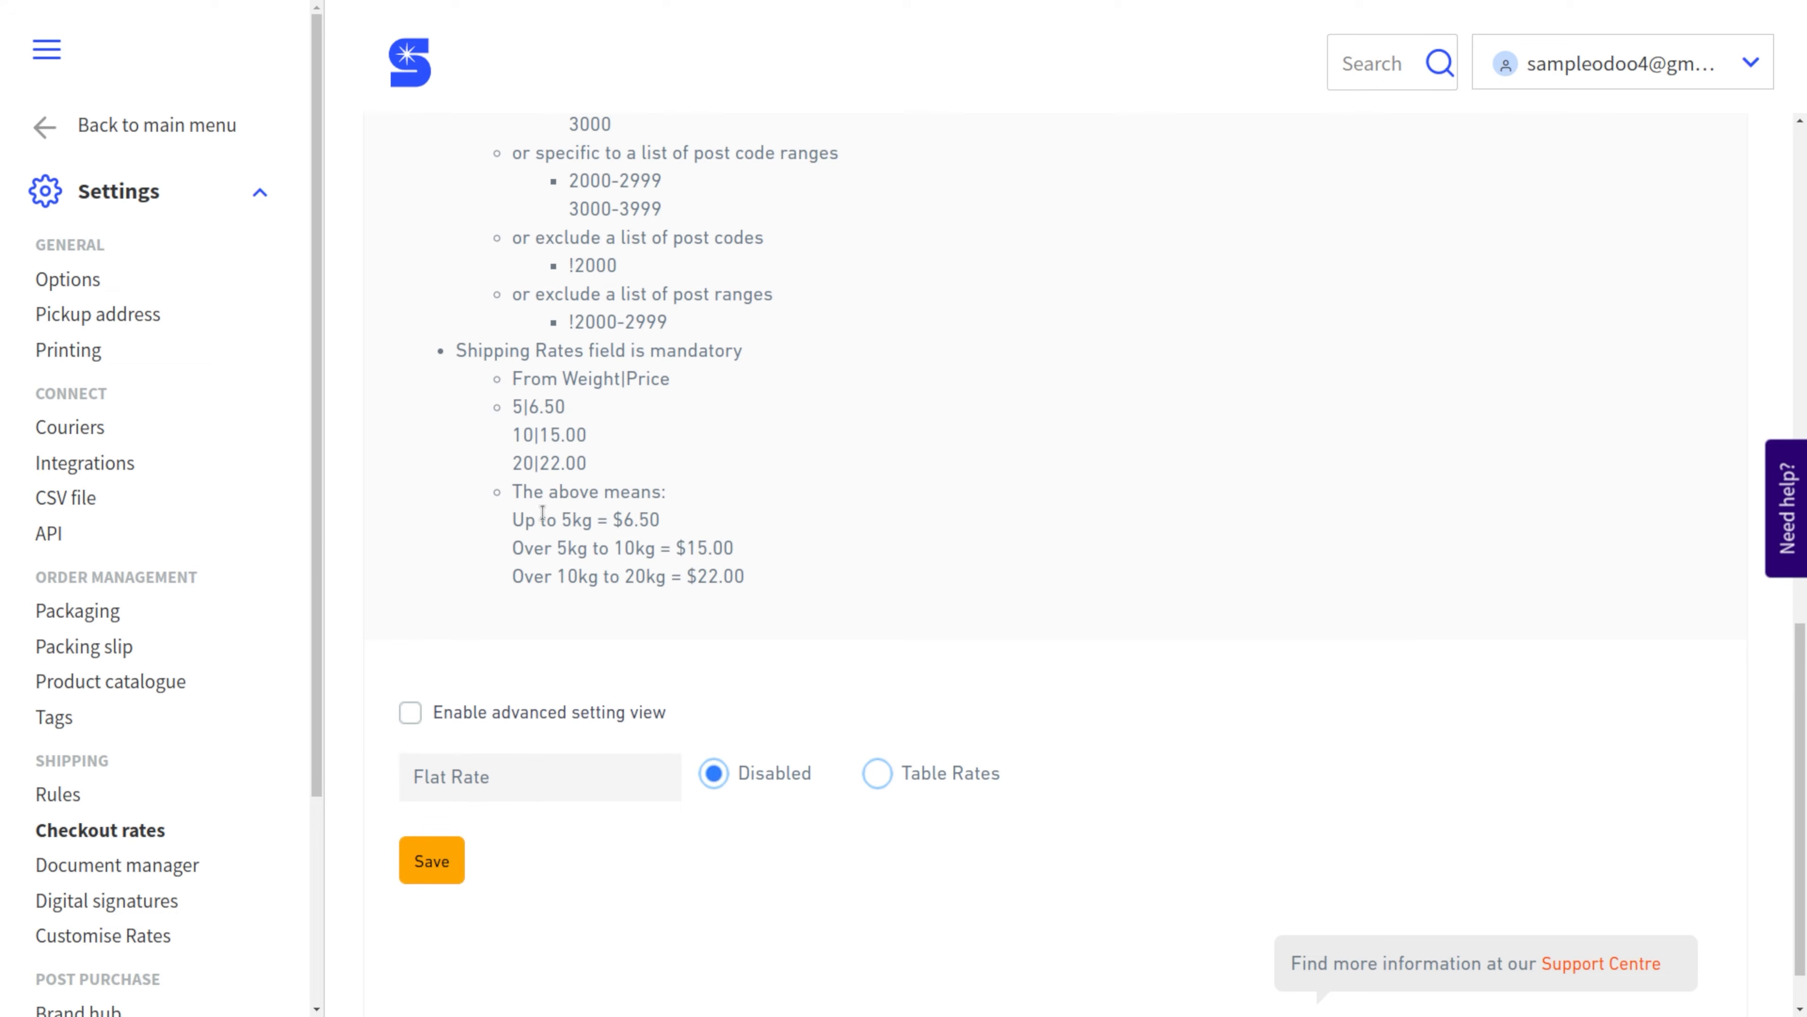
Step: View the API and subscription keys in Starshipit, and switch back to Odoo to check the delivery method's integration fields
click(41, 541)
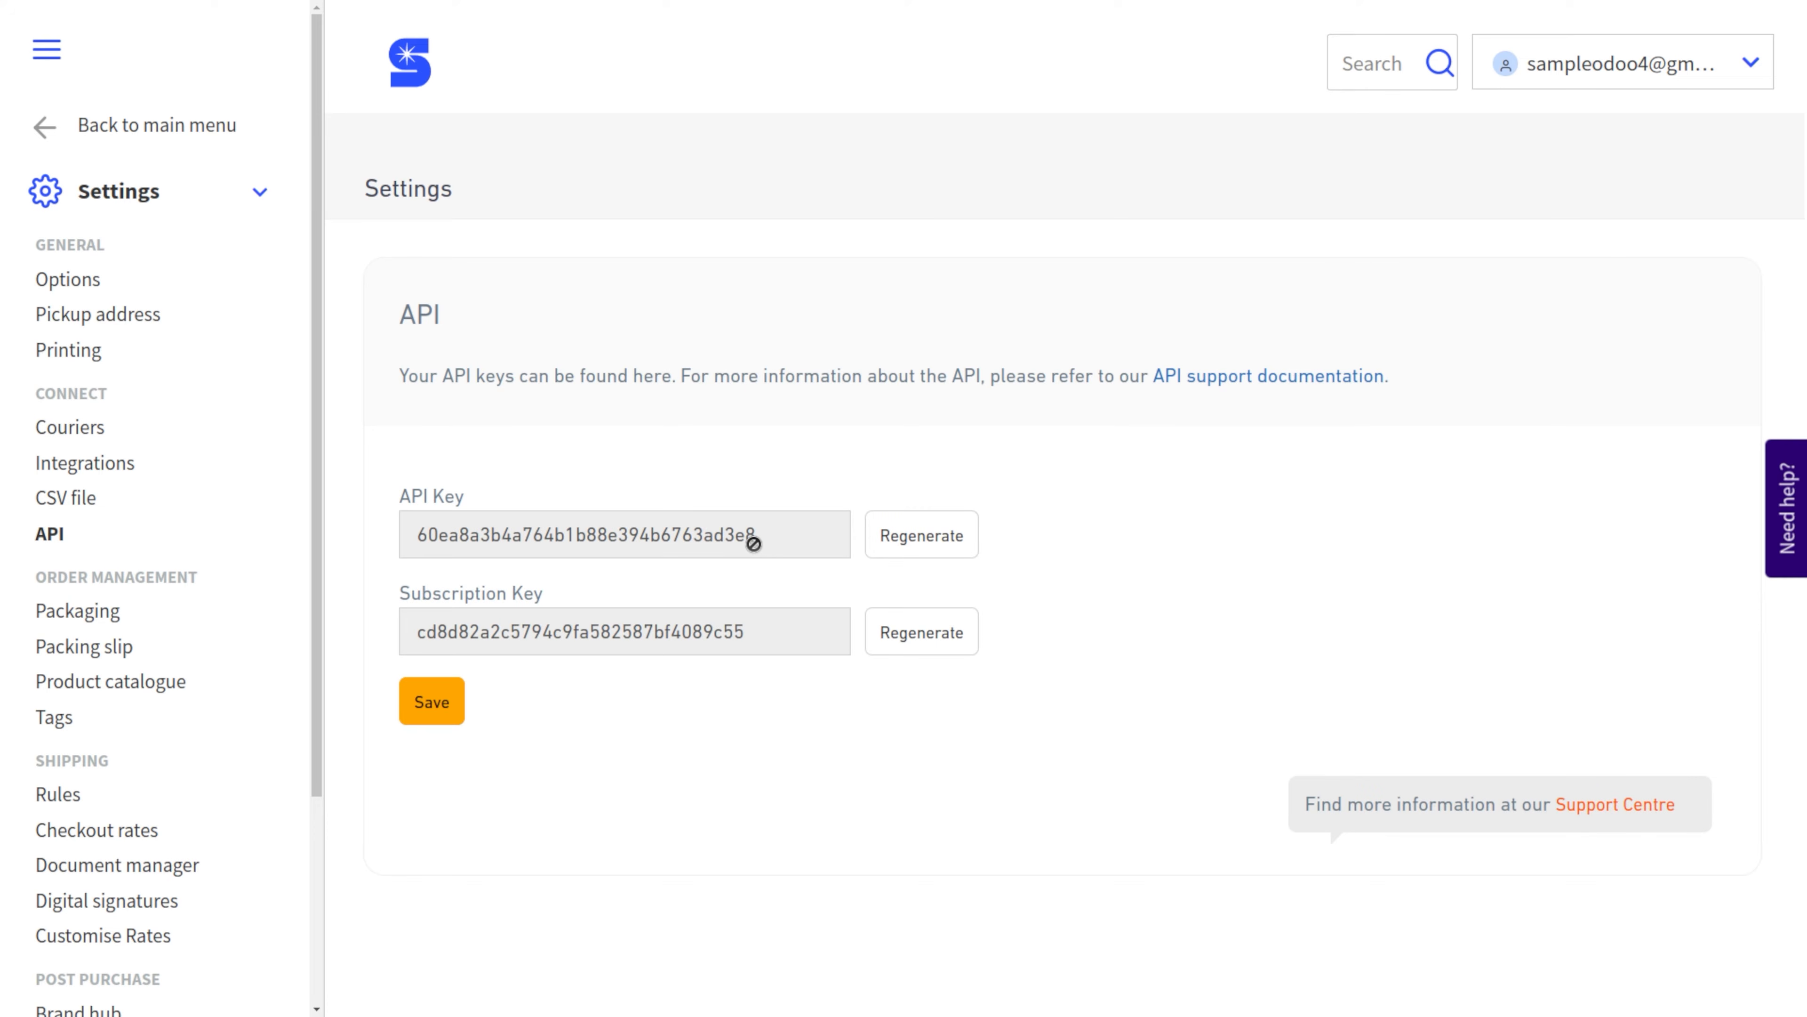
key(ctrl+Tab)
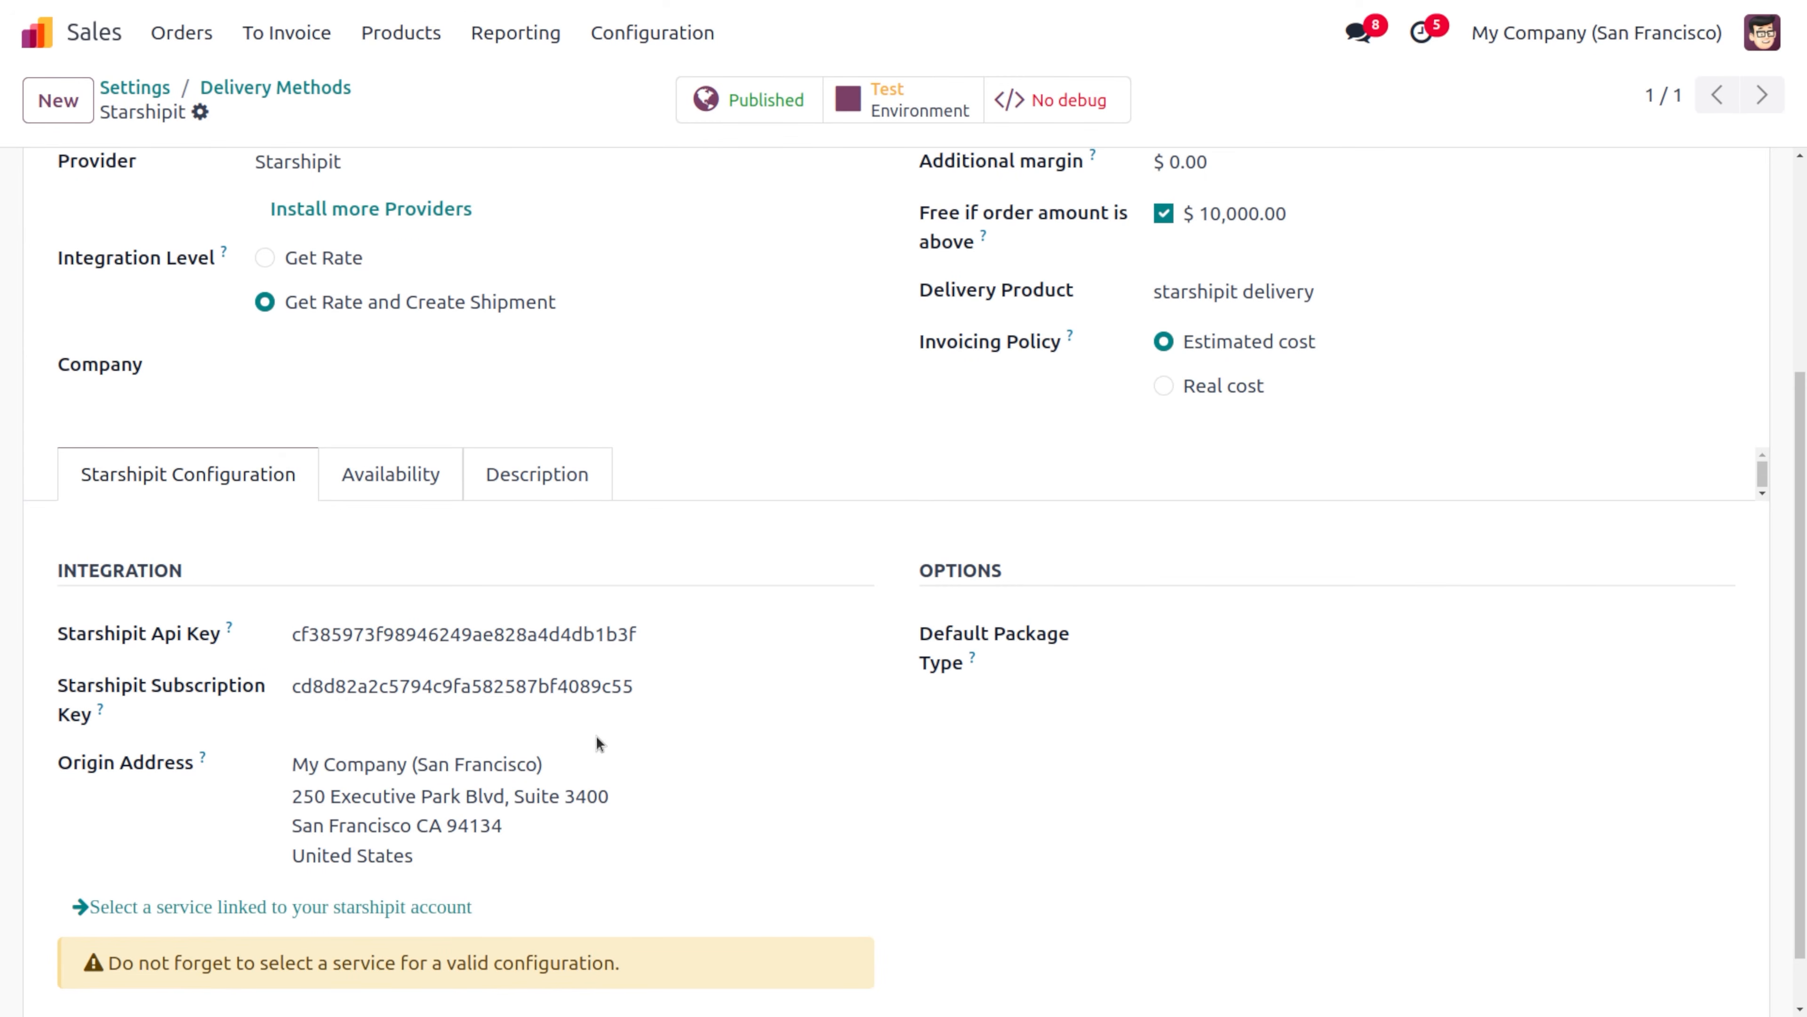
scroll(657, 740, down, 1)
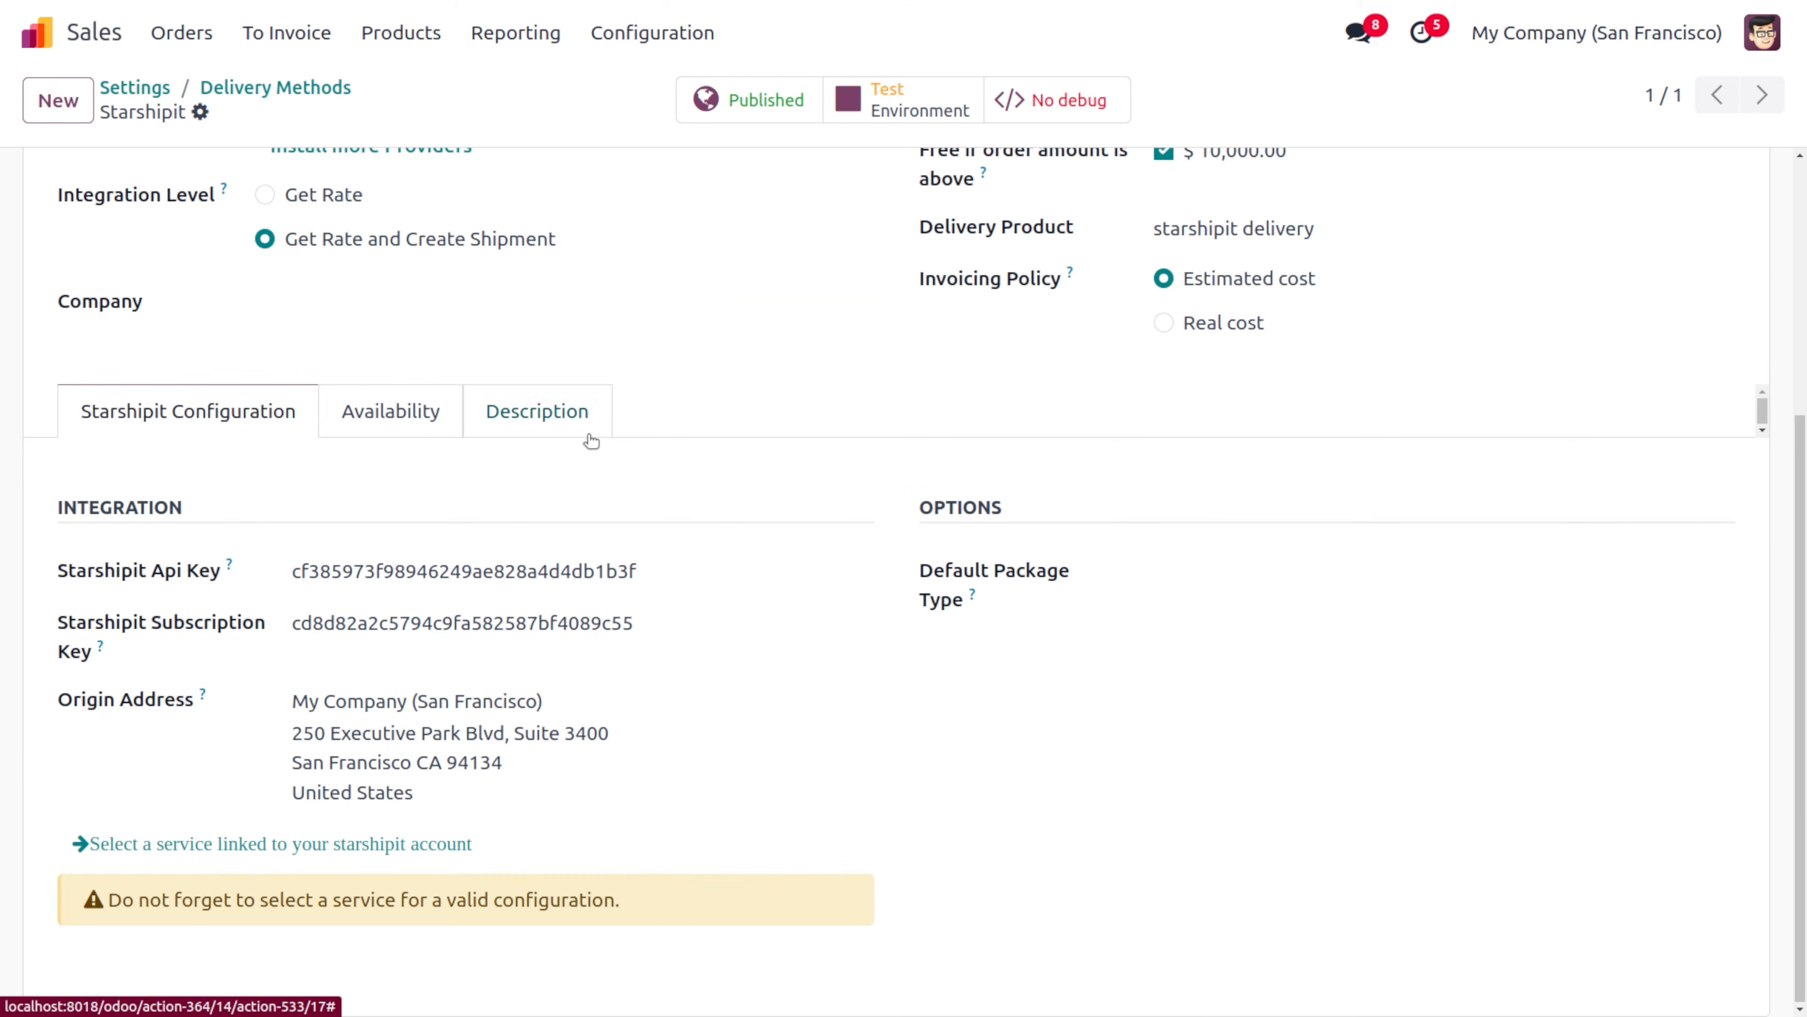
scroll(591, 435, up, 5)
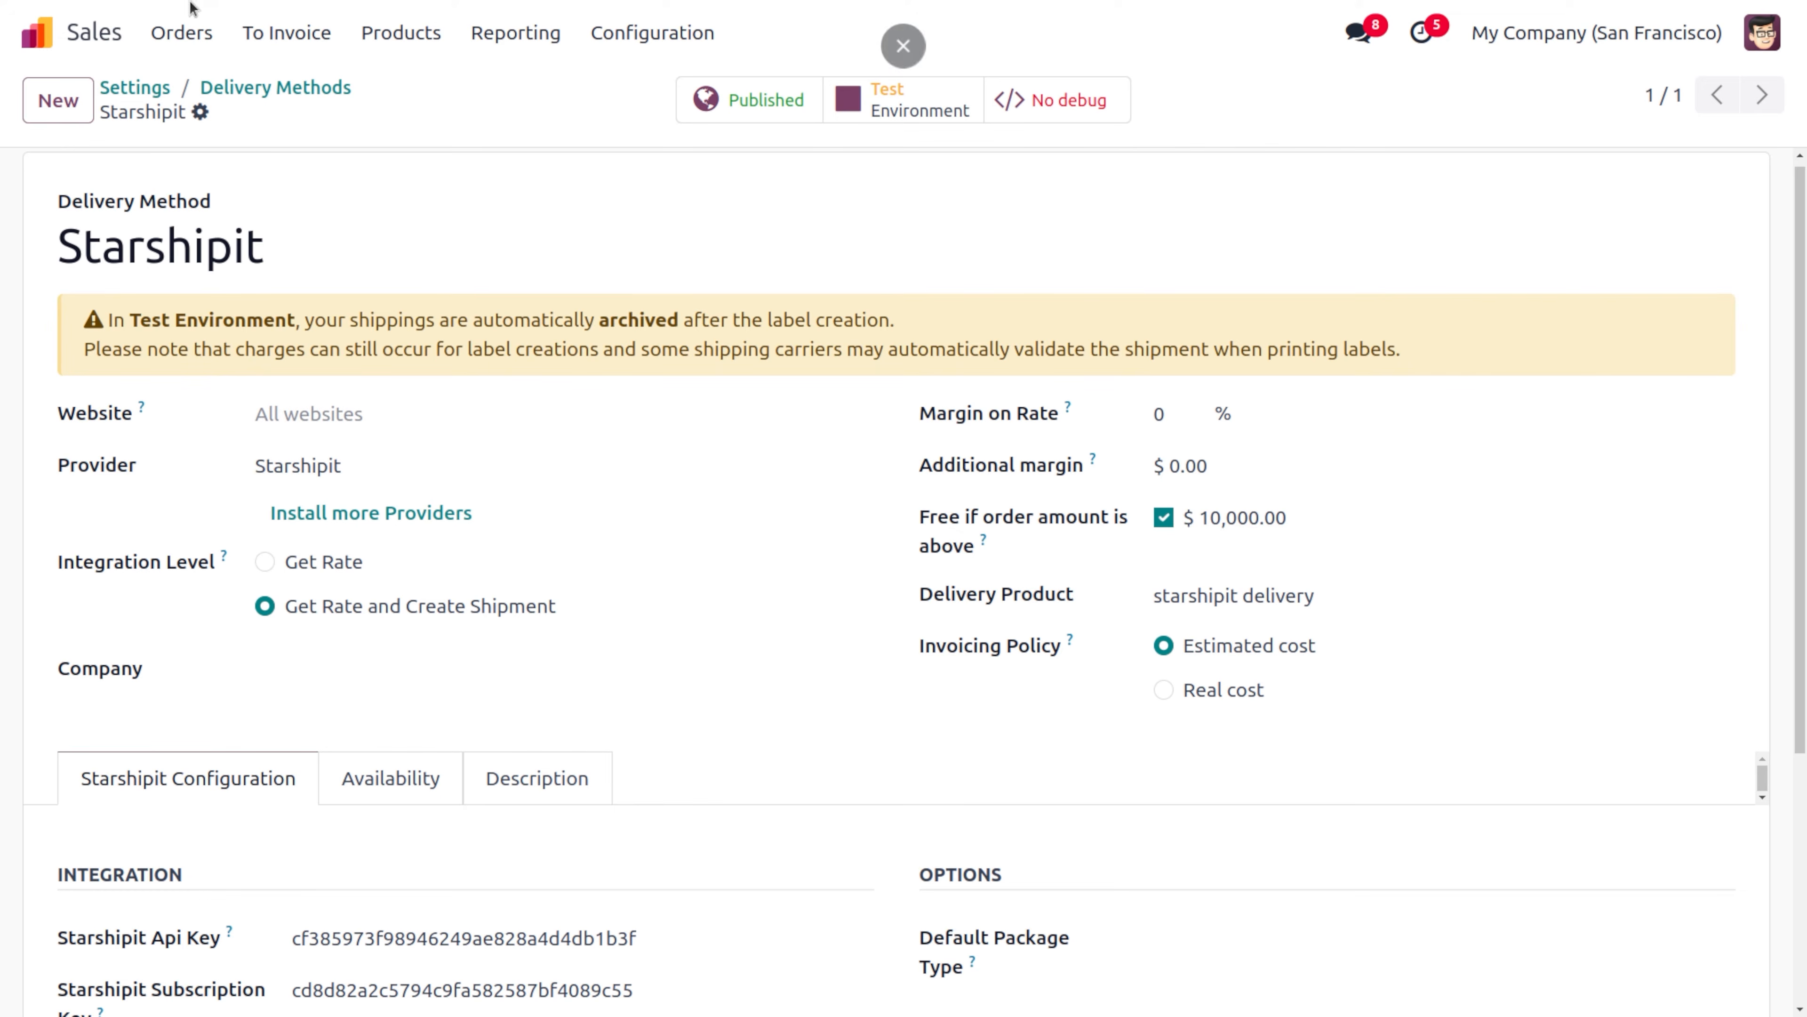
Step: Create a new sales quotation for the customer JareenaPrintingPress
click(189, 34)
click(207, 89)
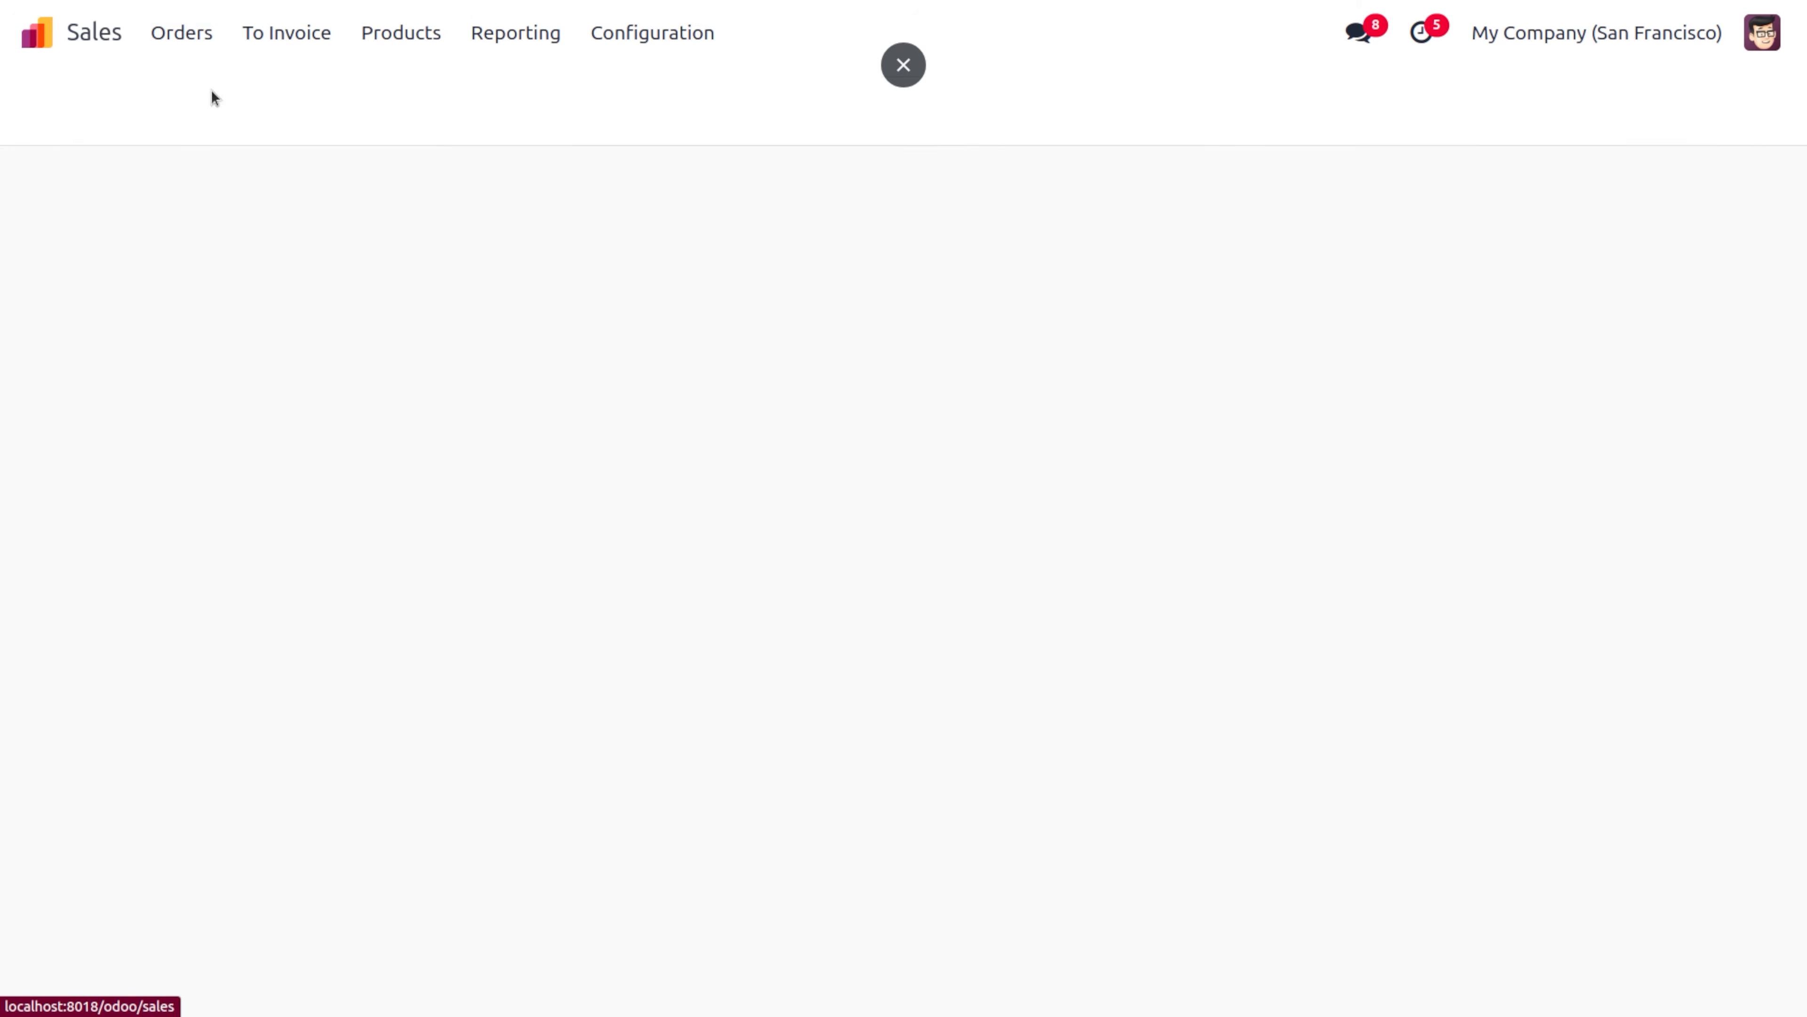
click(57, 99)
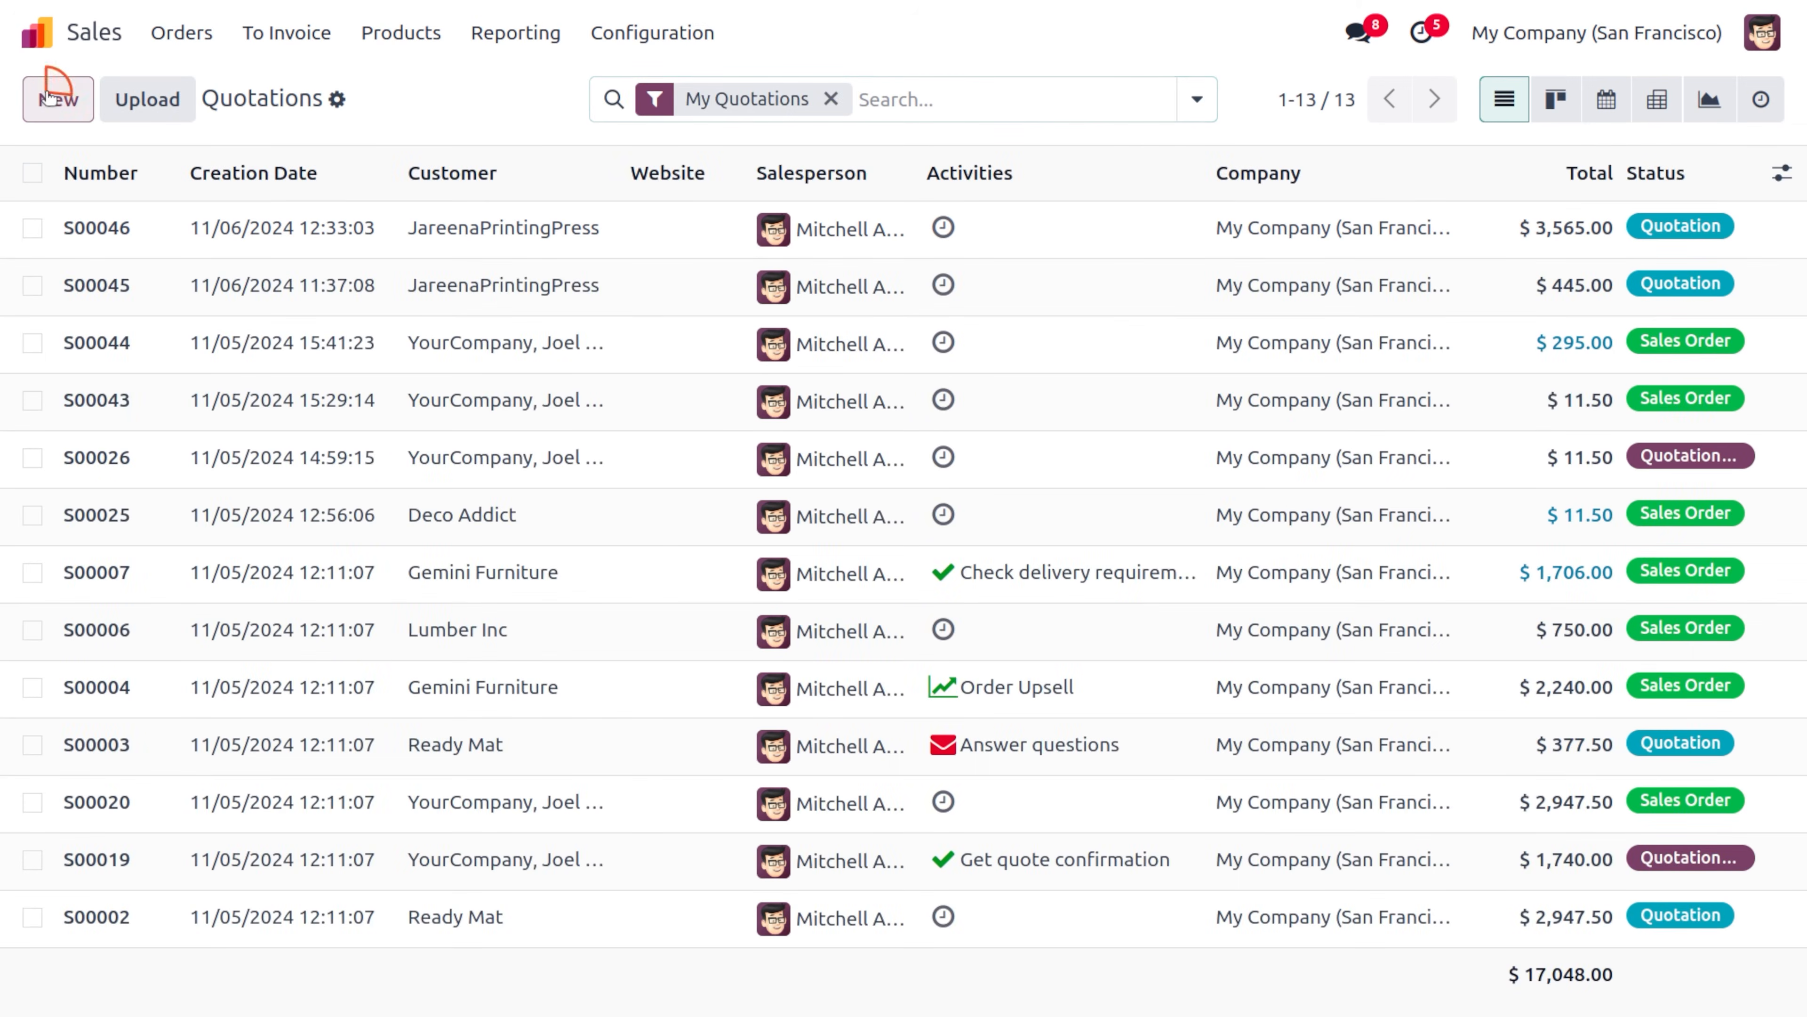
click(394, 333)
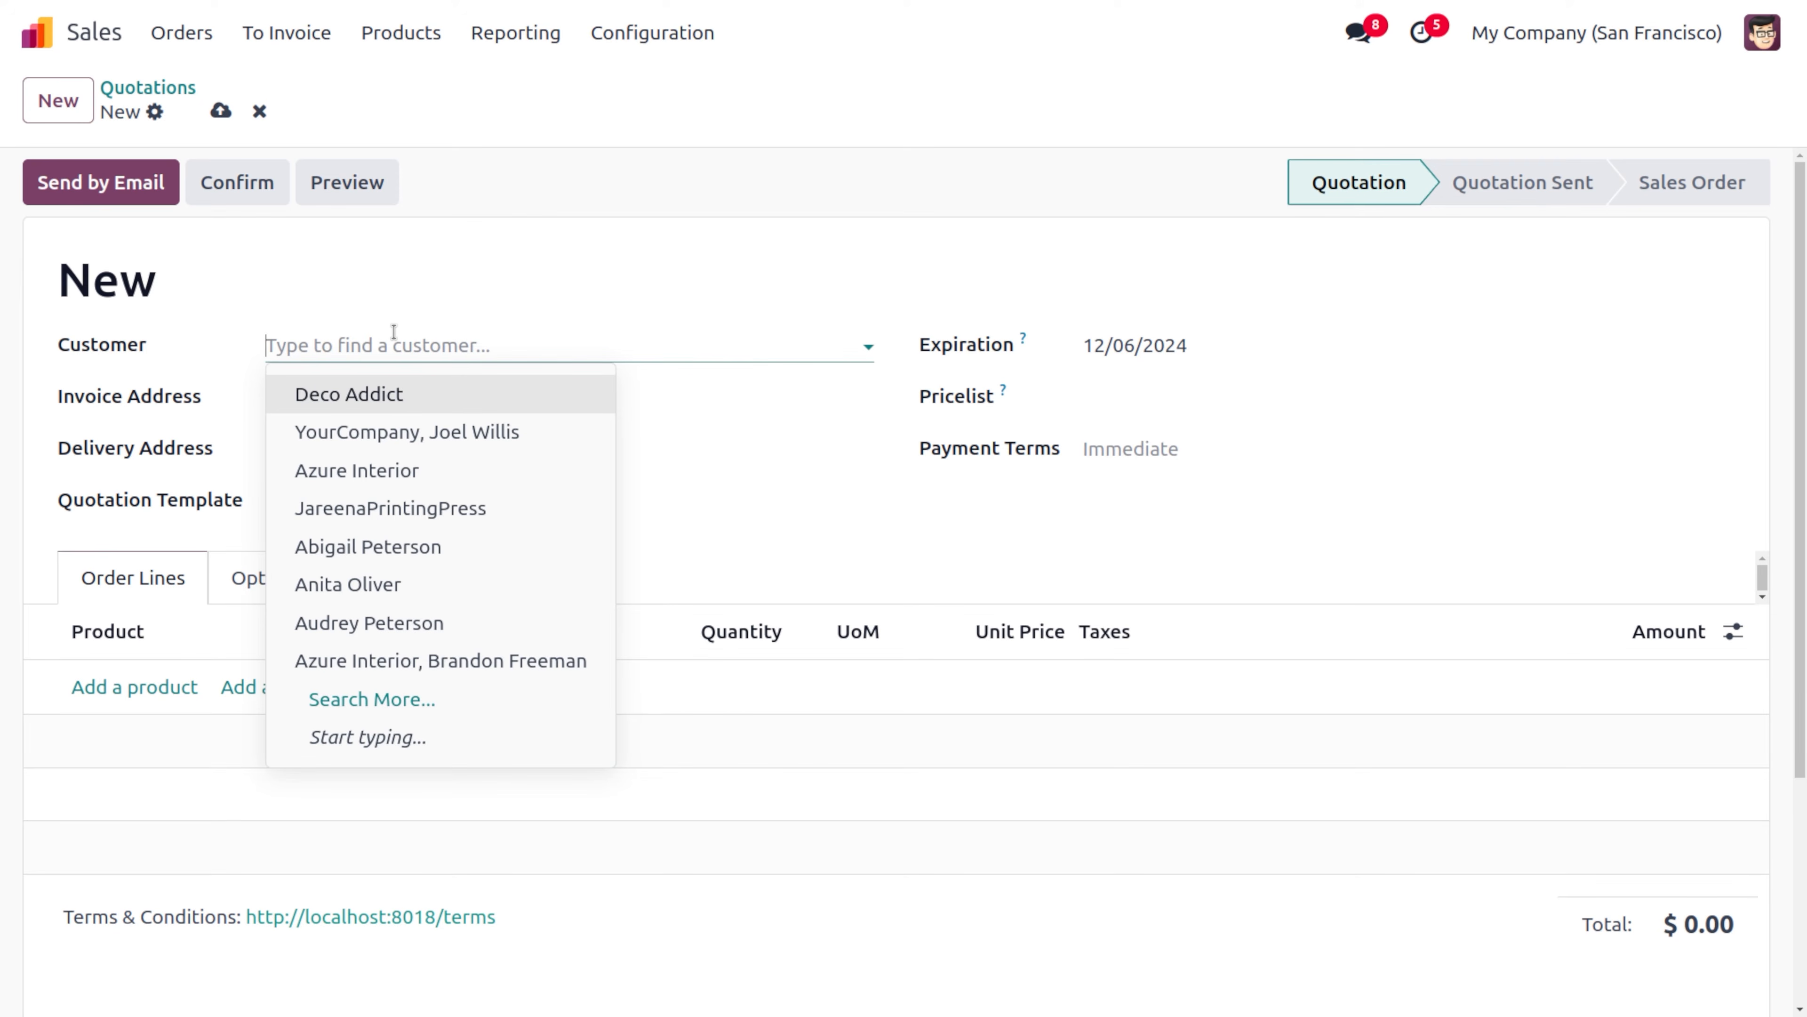
click(442, 508)
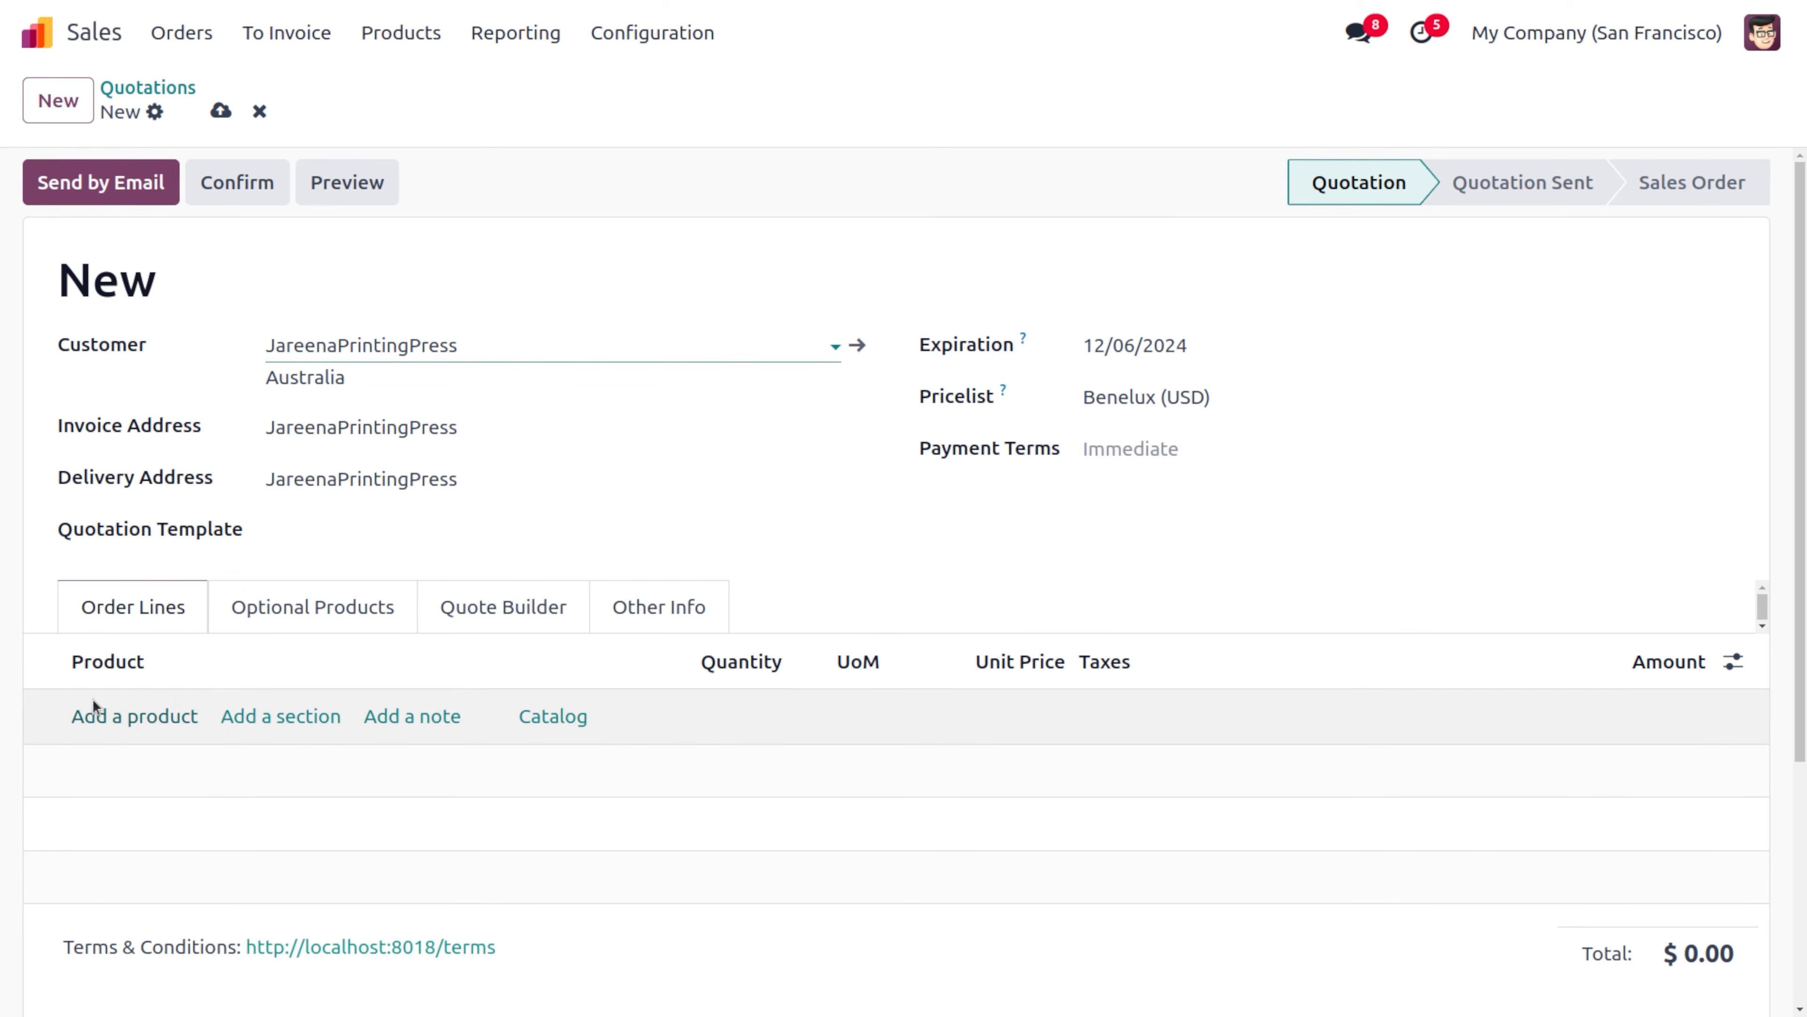
Step: Add the product [E-COM11] Cabinet with Doors to the order lines with a quantity of 10
click(126, 719)
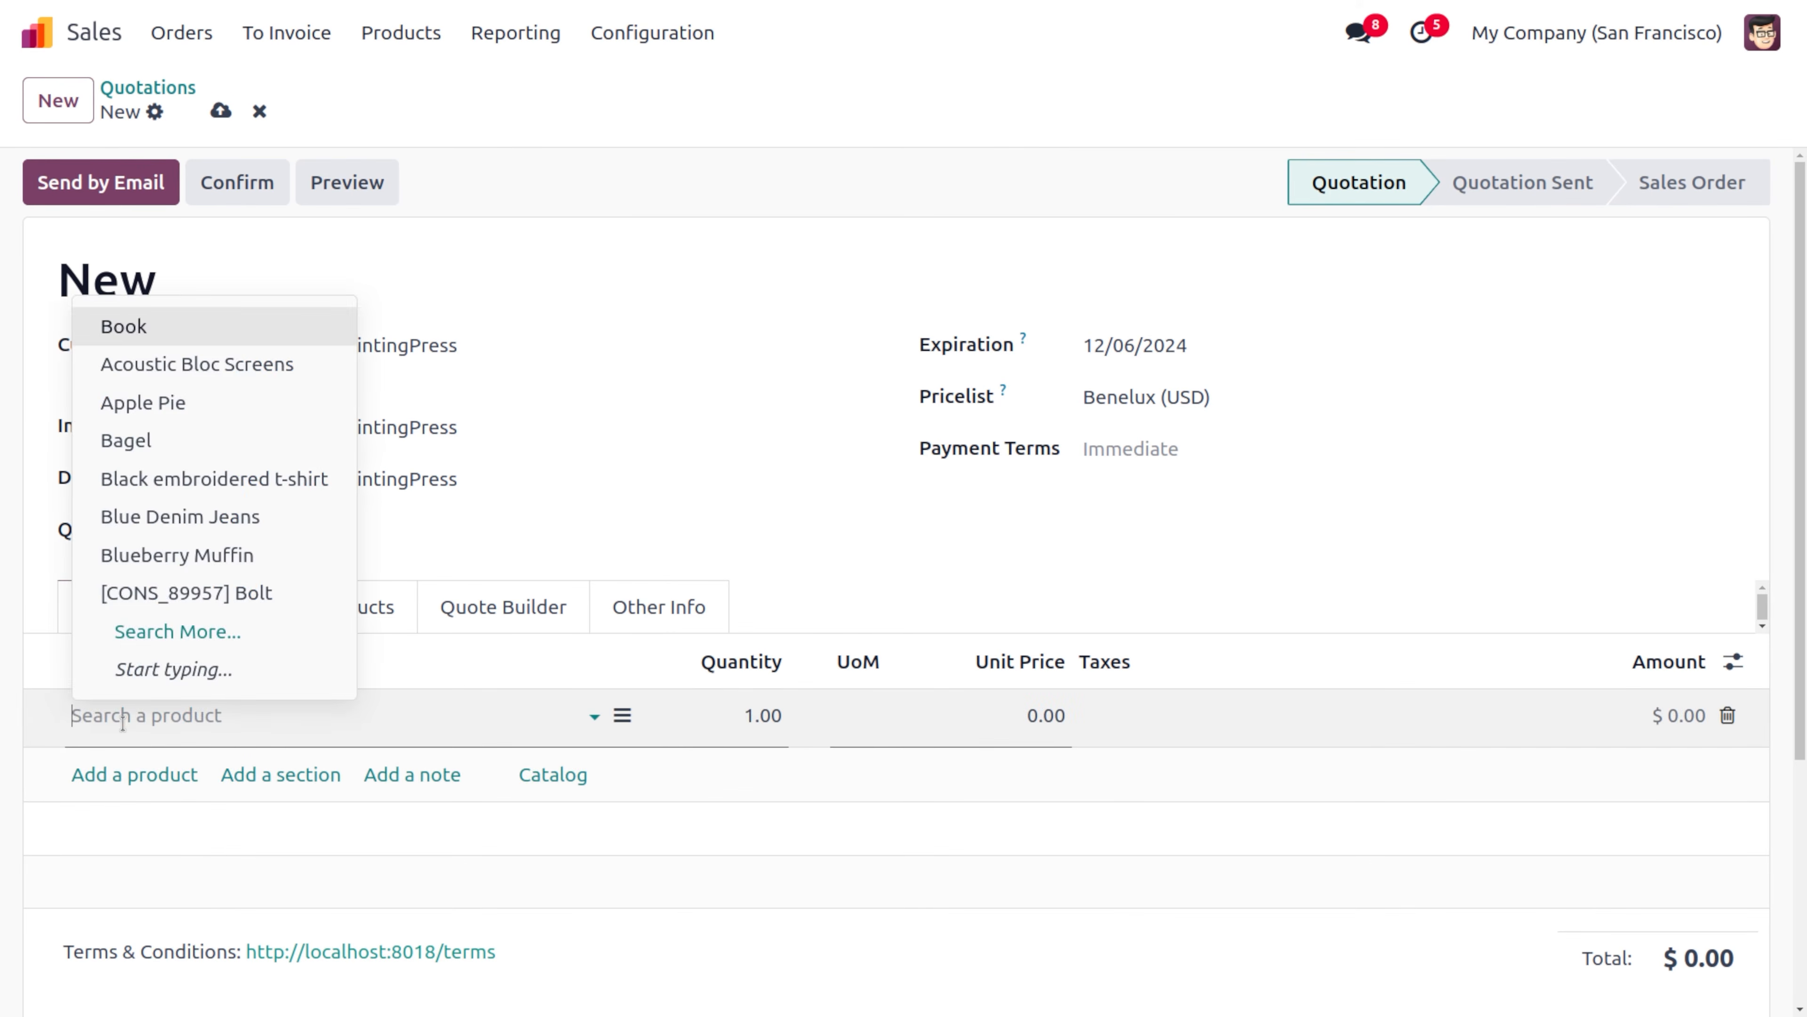
click(201, 630)
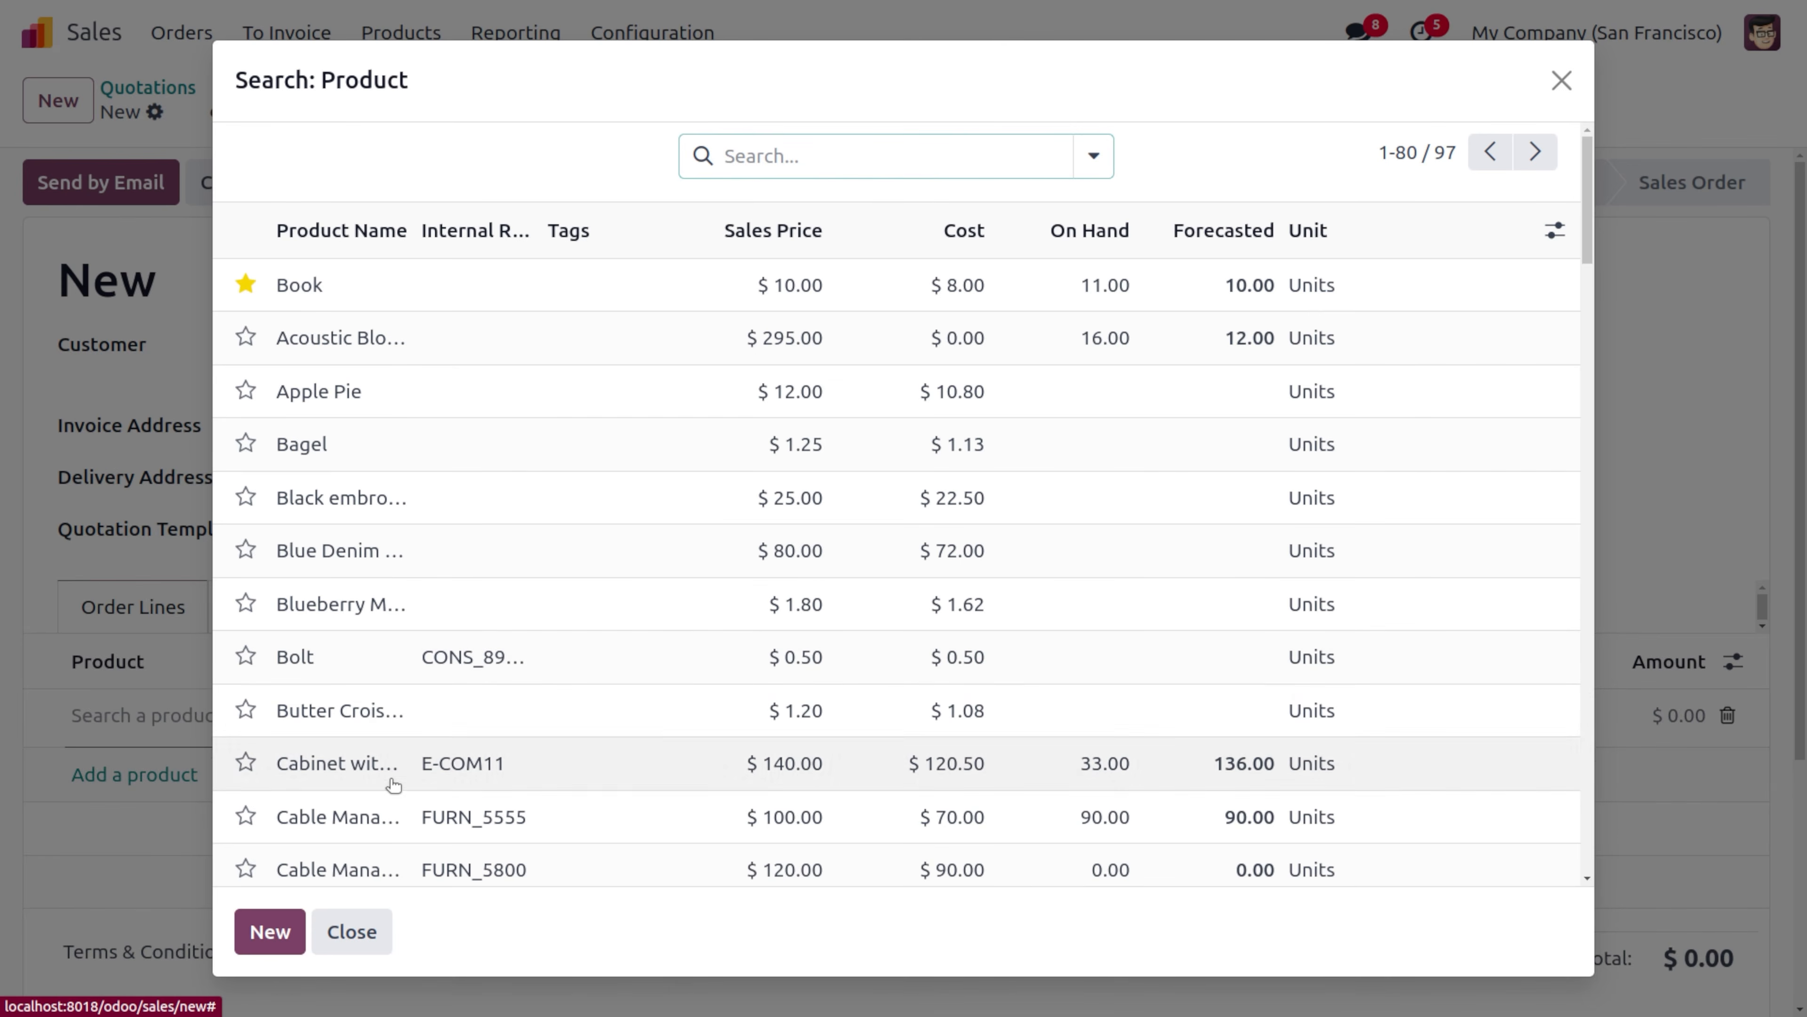
click(356, 750)
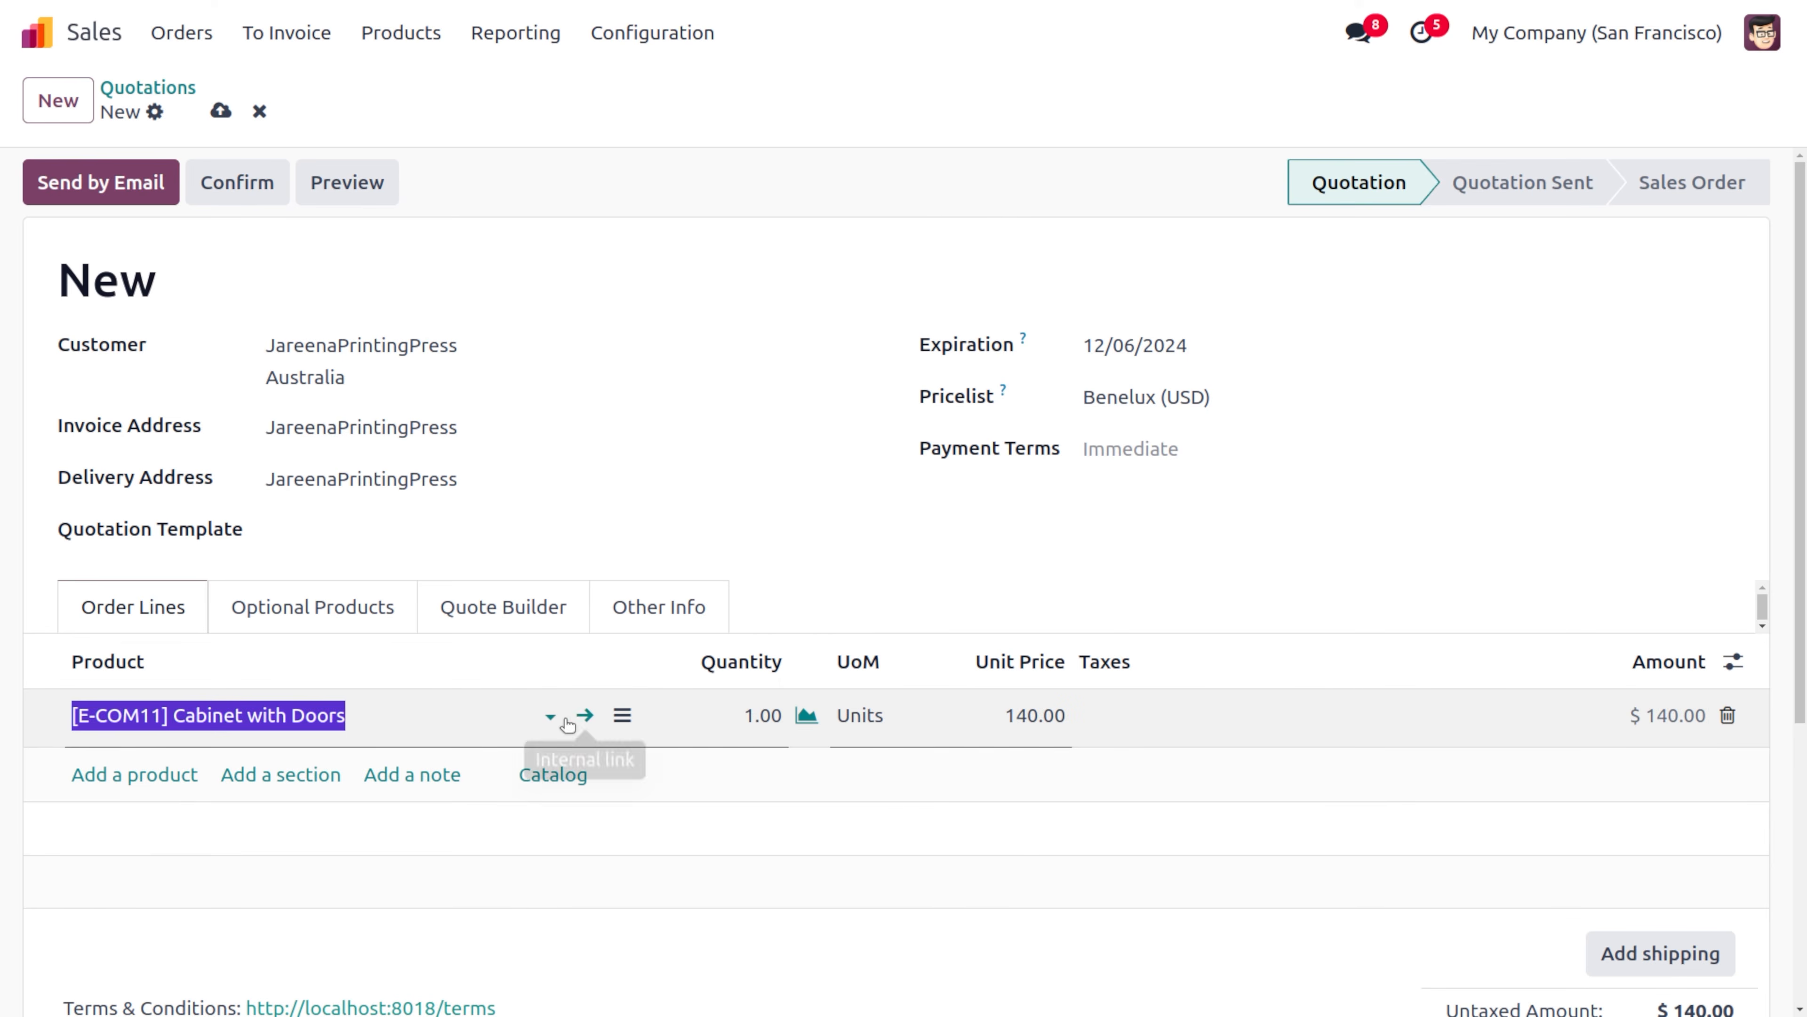
click(585, 716)
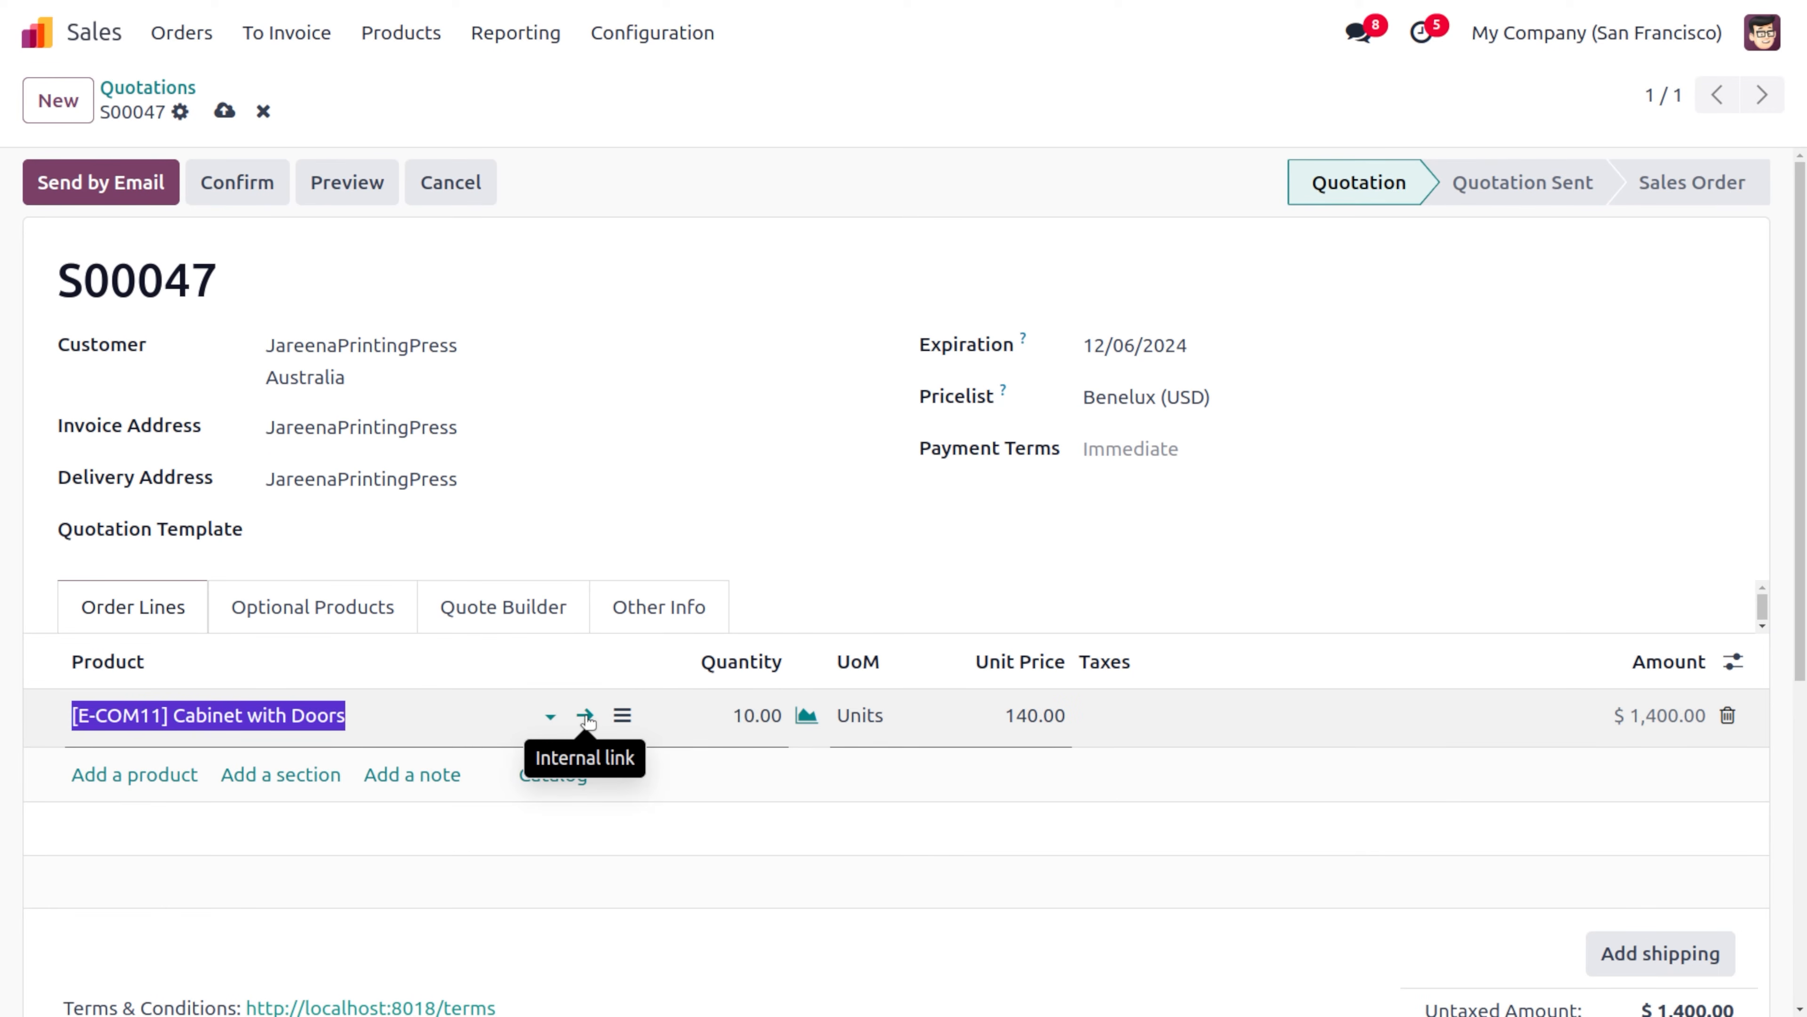
Step: Review the inventory and general information of the Cabinet with Doors product, and return to the quotation
click(585, 717)
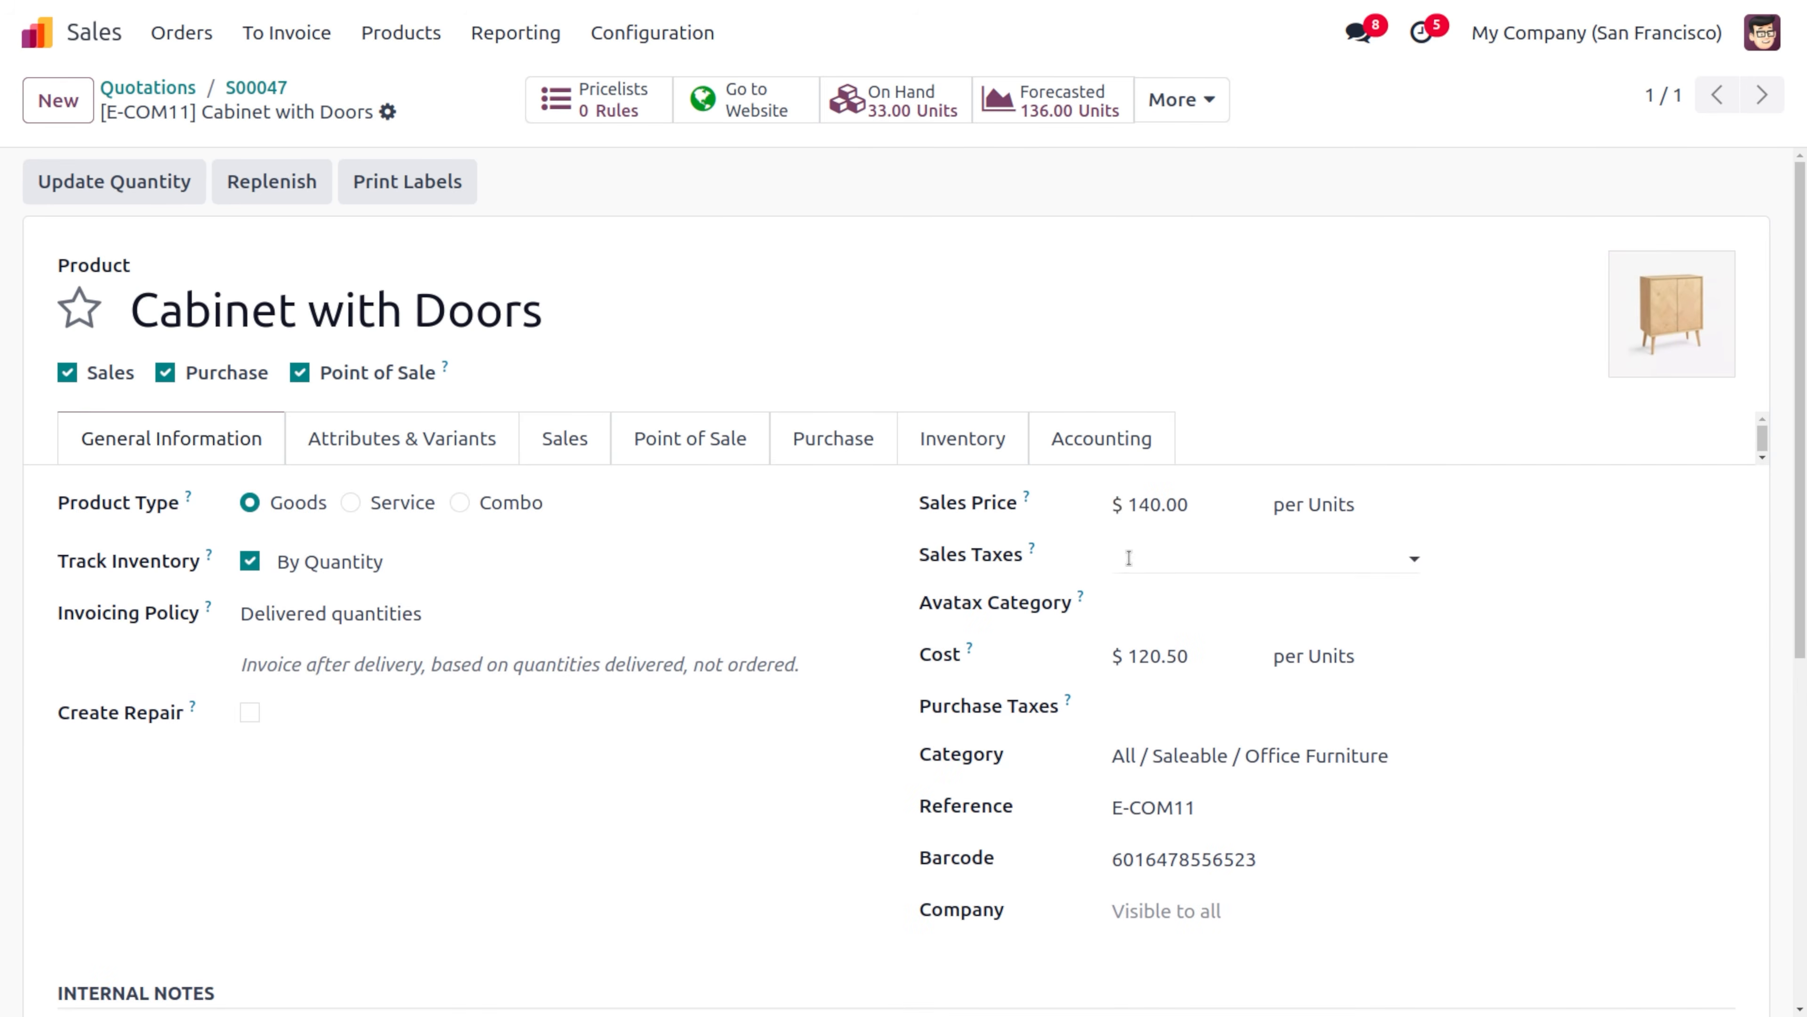
click(969, 442)
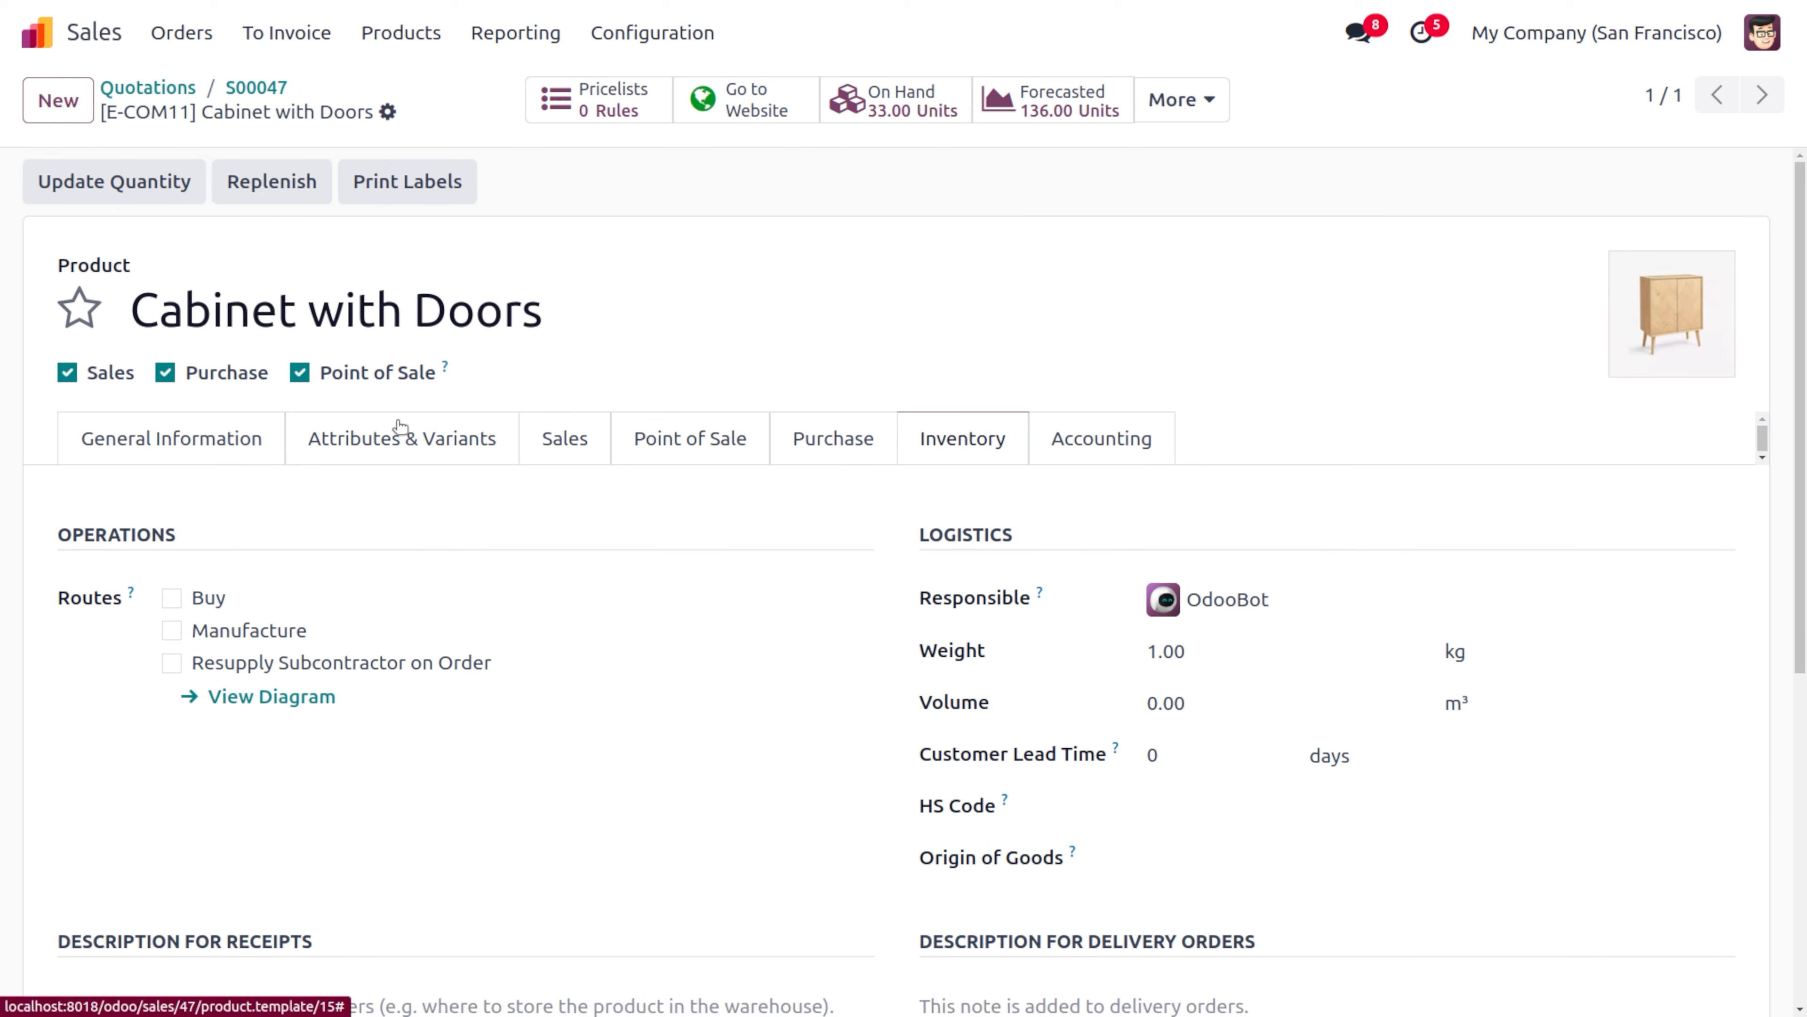
click(210, 449)
scroll(1210, 759, down, 6)
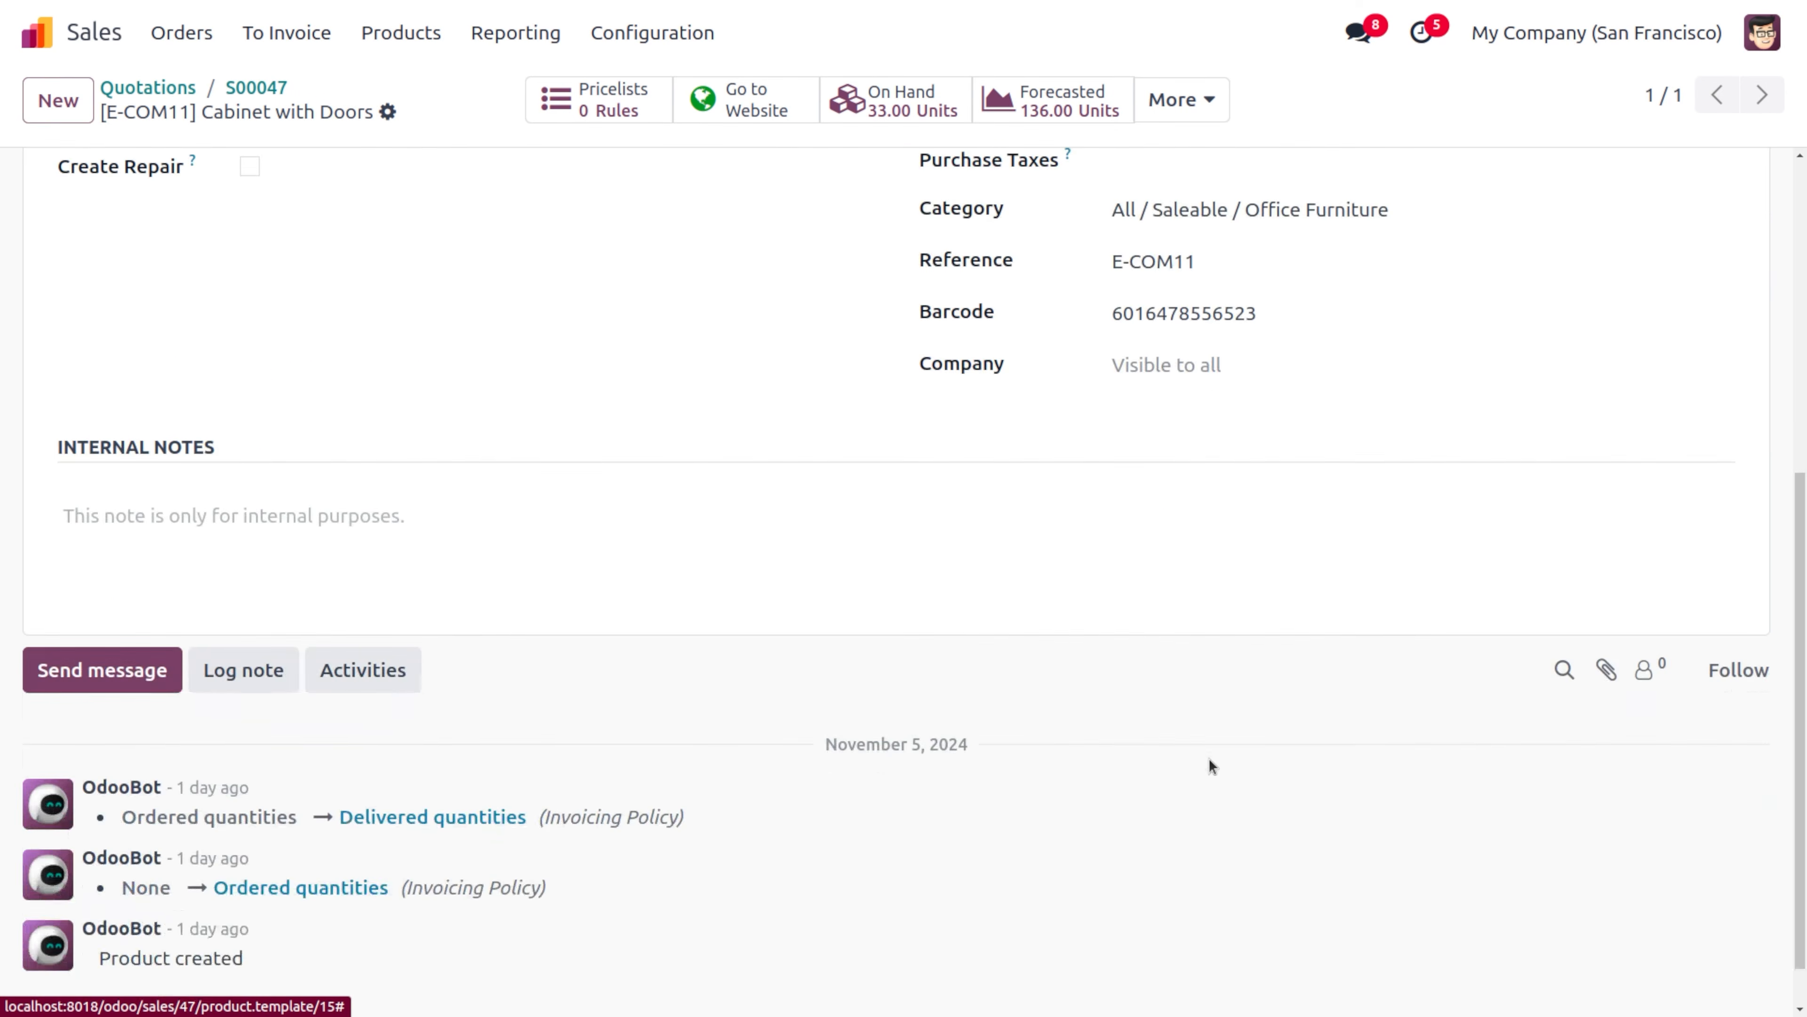
scroll(1508, 518, up, 7)
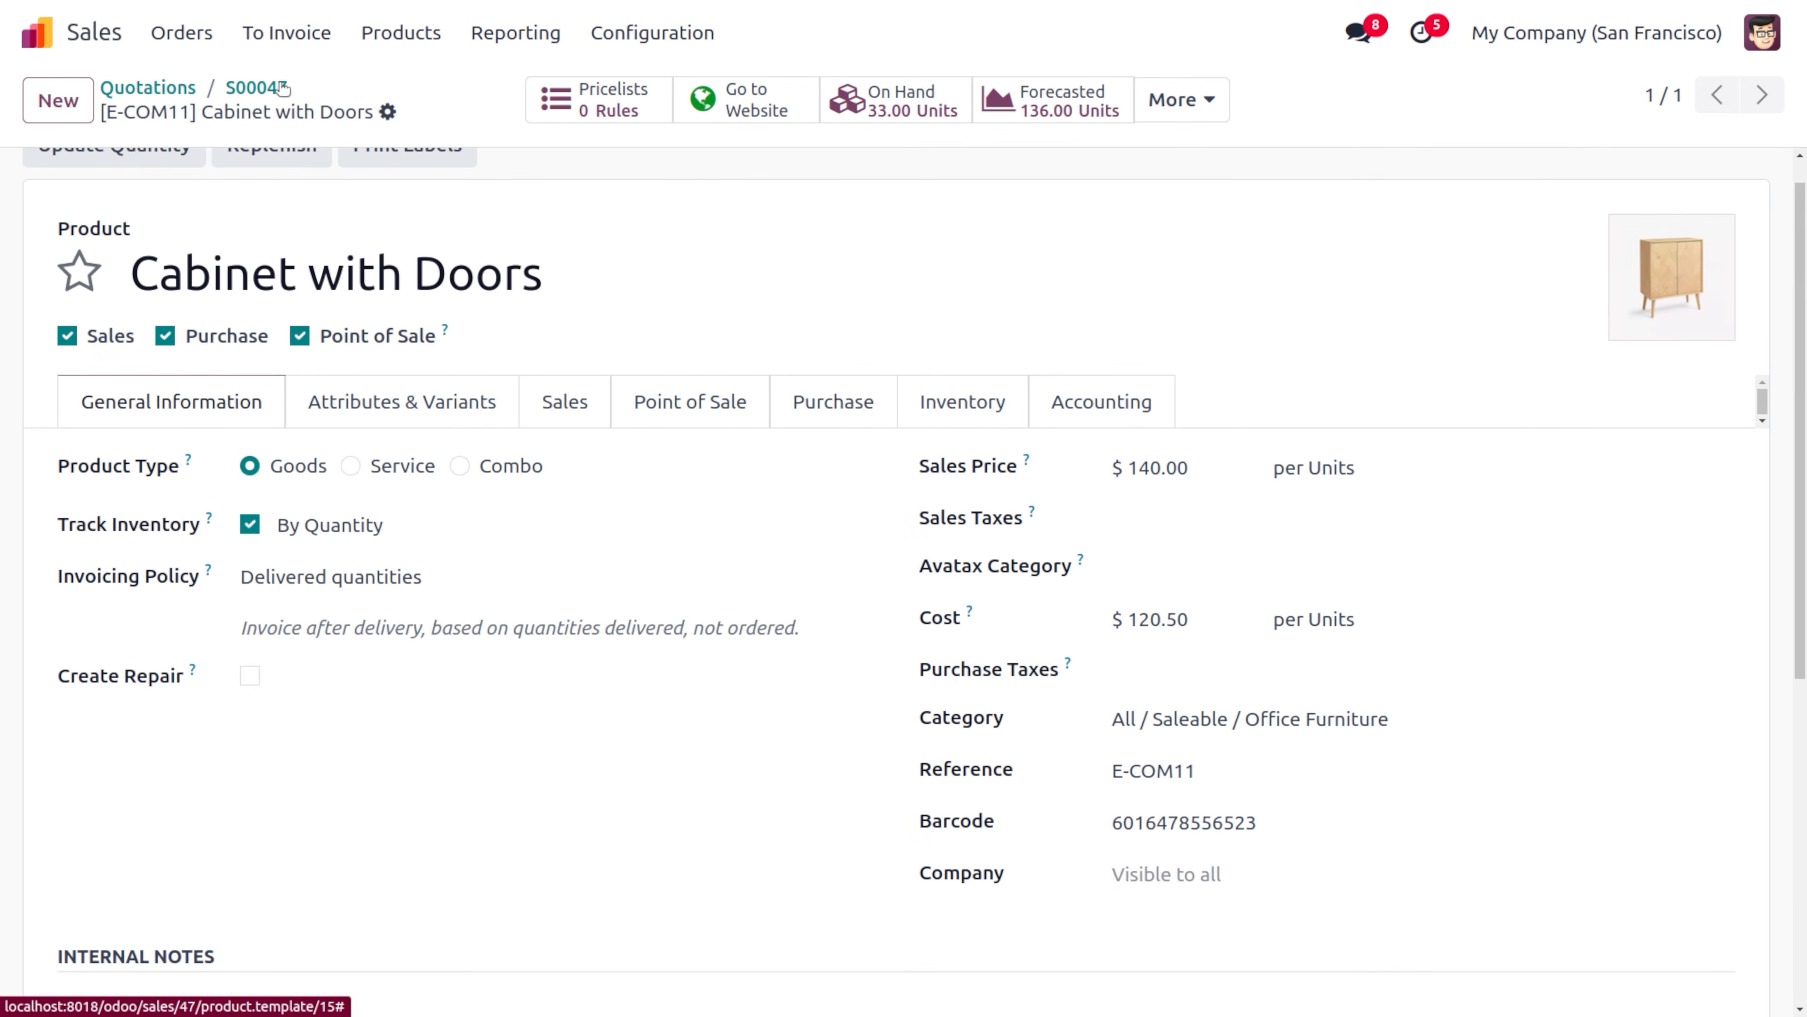
click(239, 98)
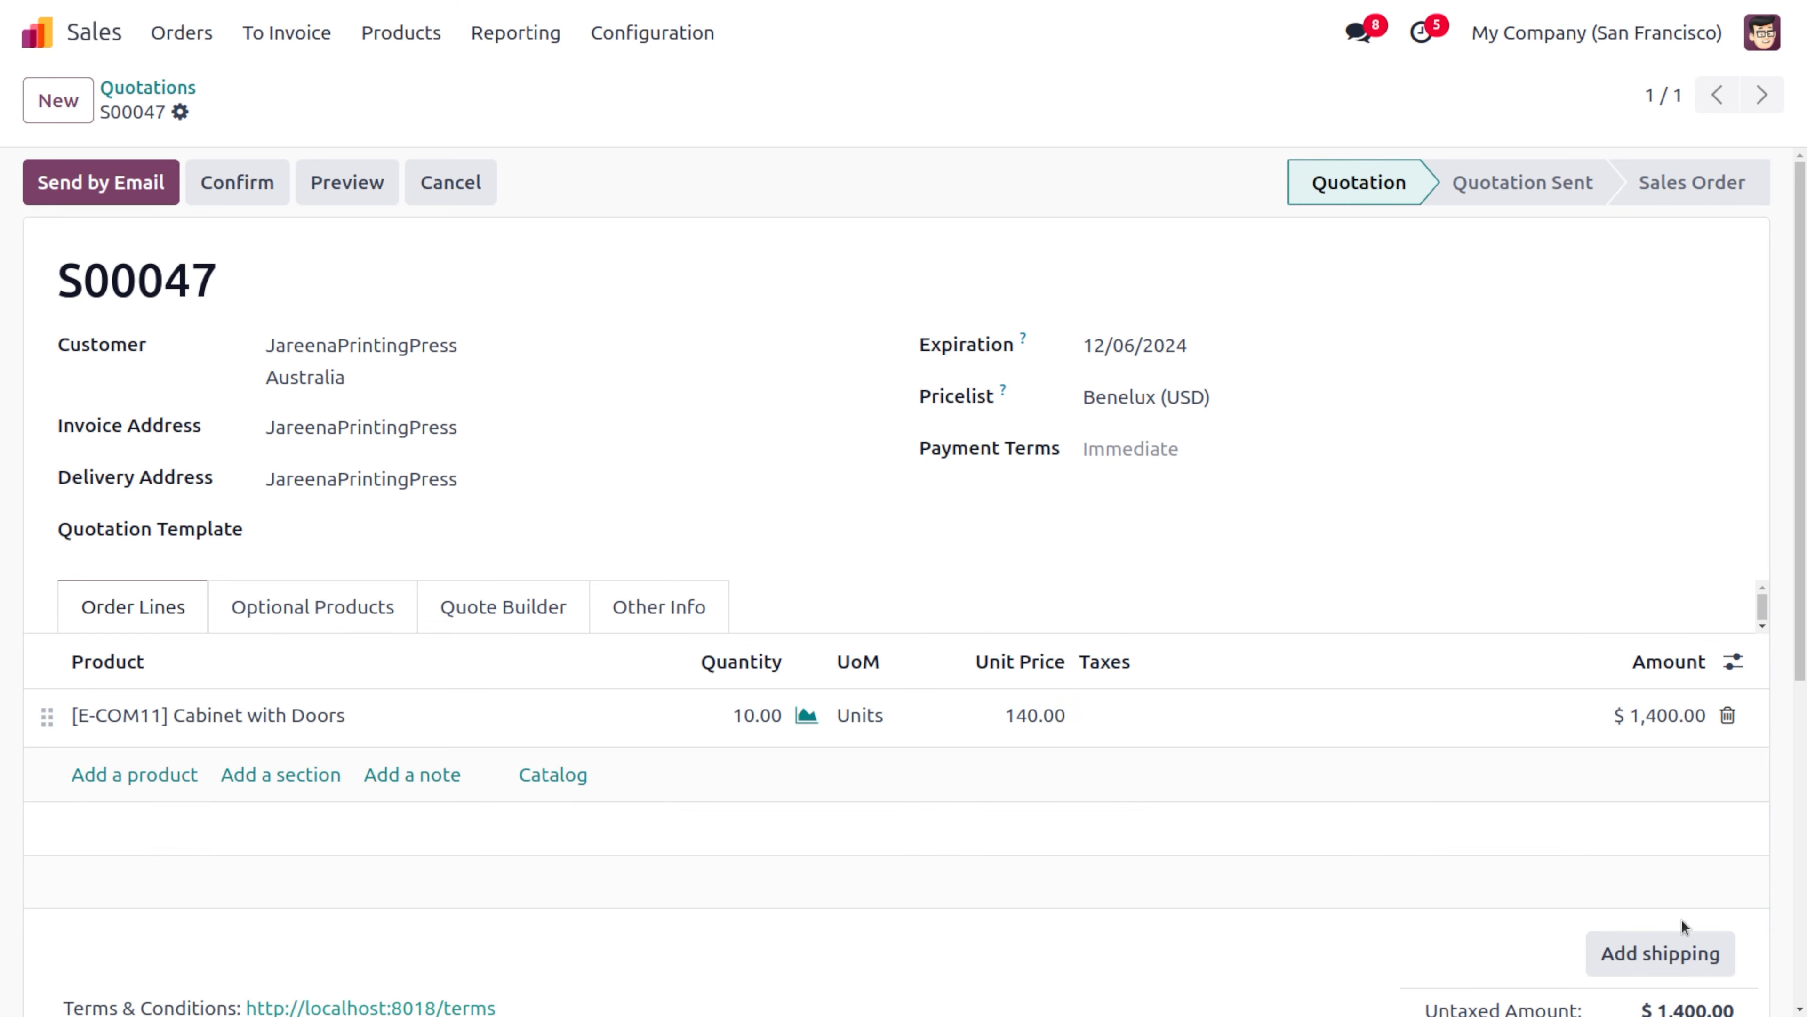
Step: Add Starshipit as the quotation's shipping method with the rate fetched from the provider, and confirm the quotation as a sales order
click(1679, 945)
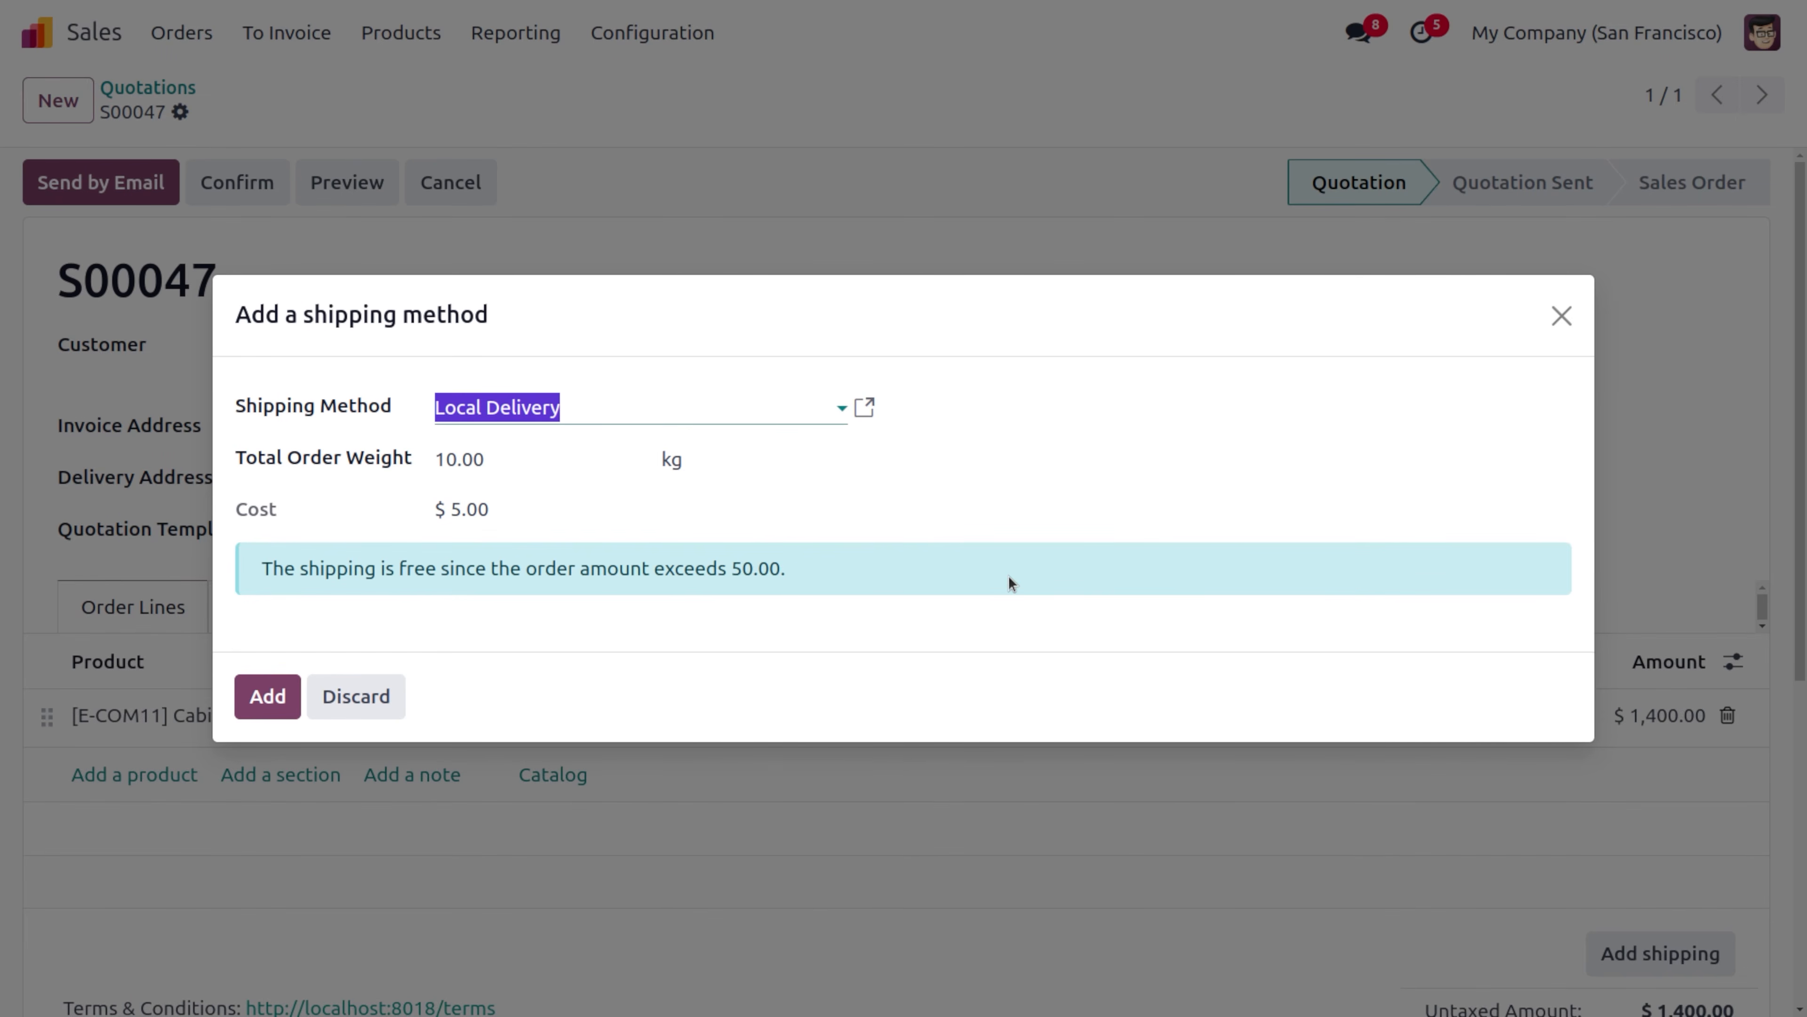
click(535, 376)
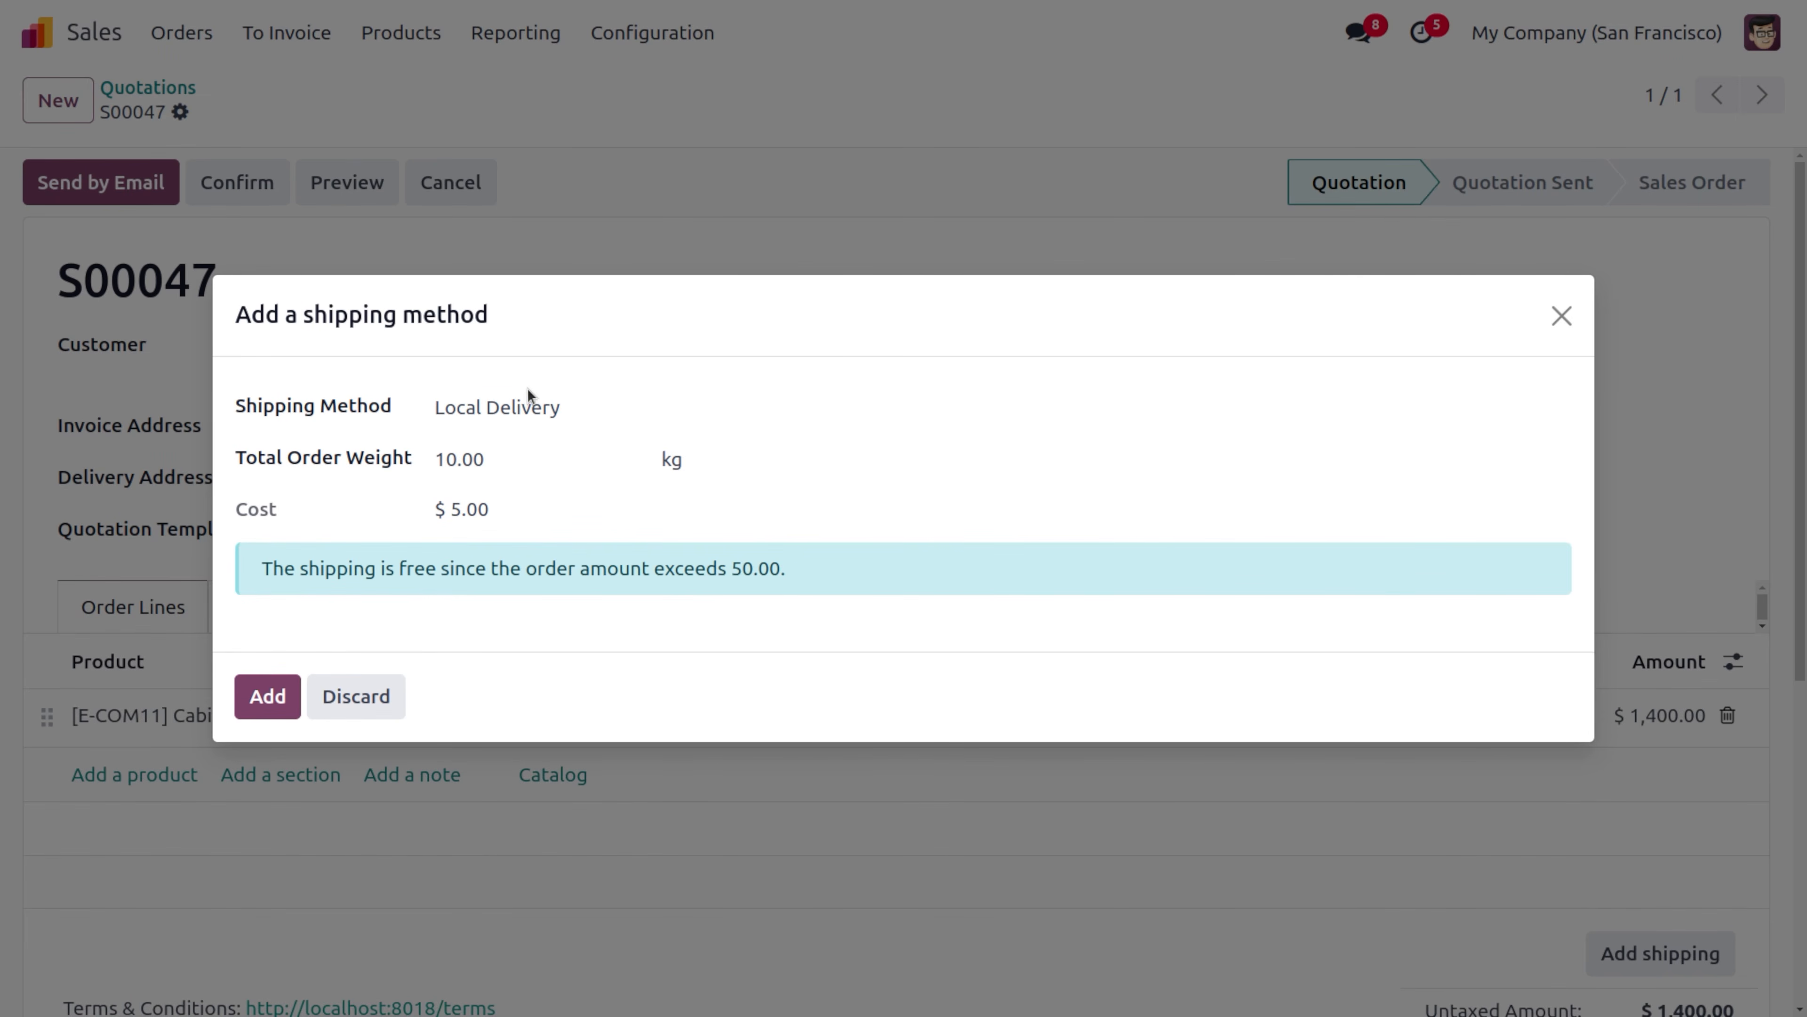
click(580, 414)
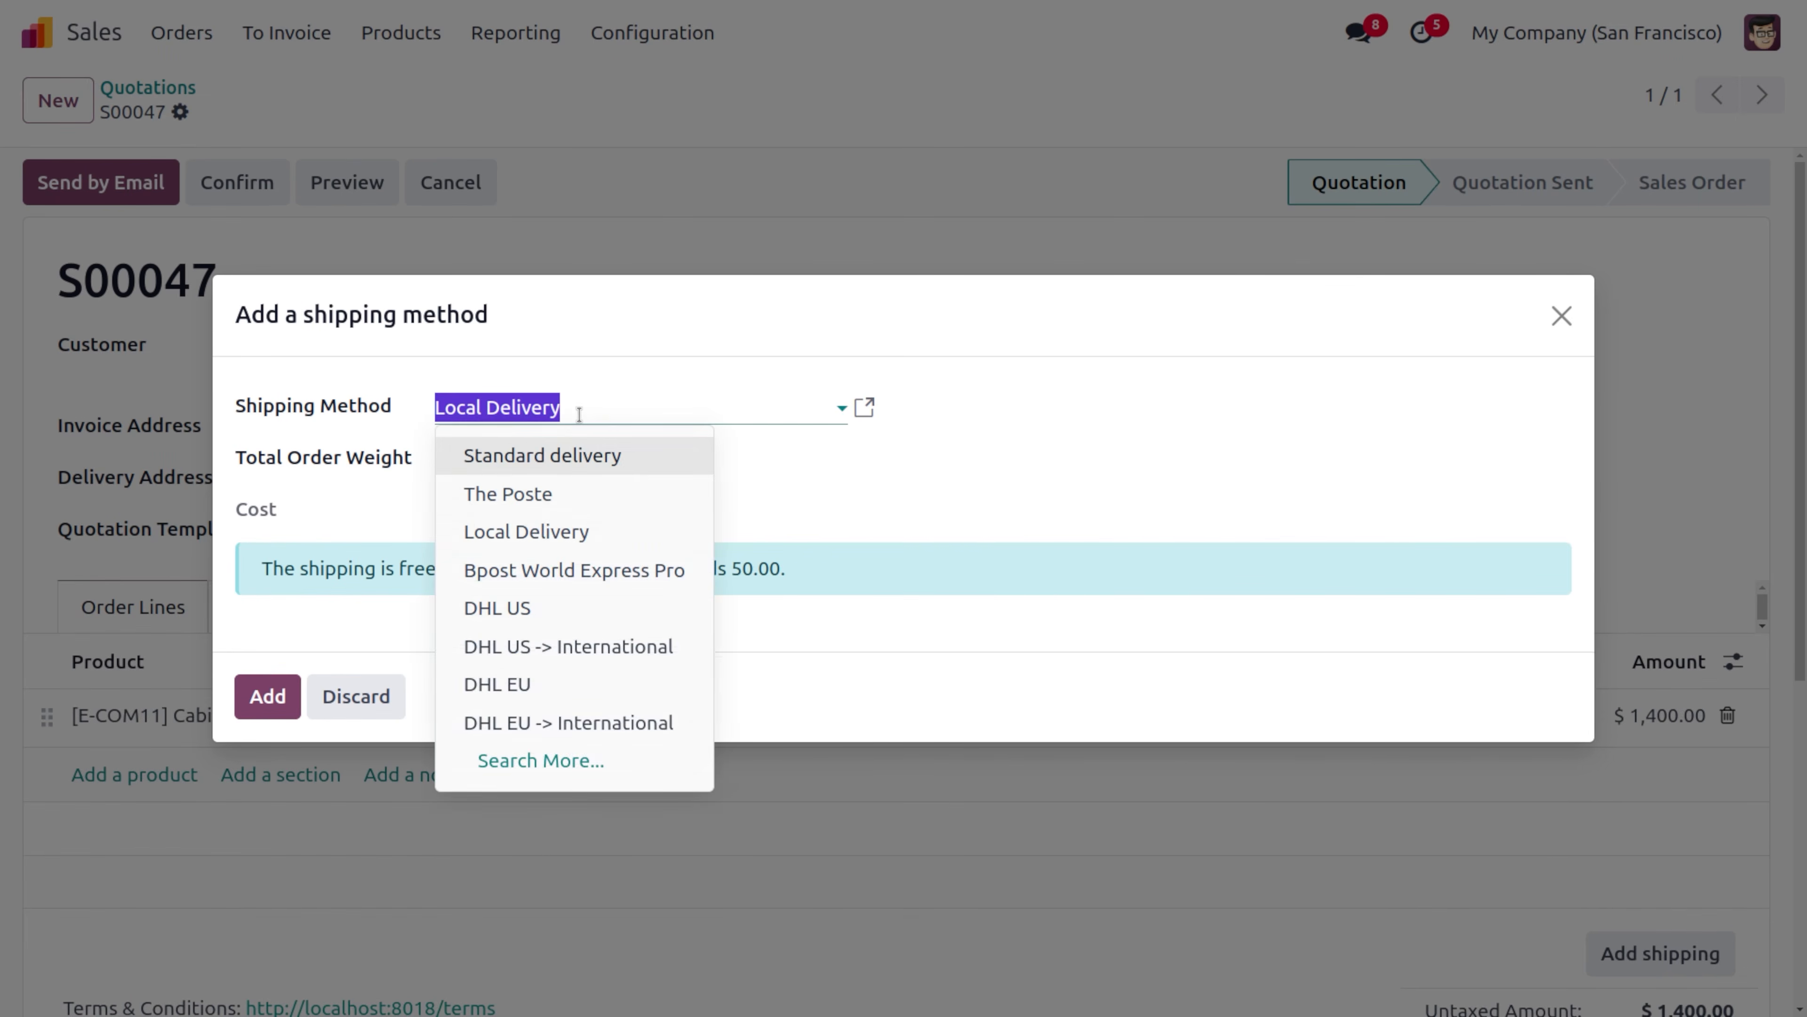
click(580, 760)
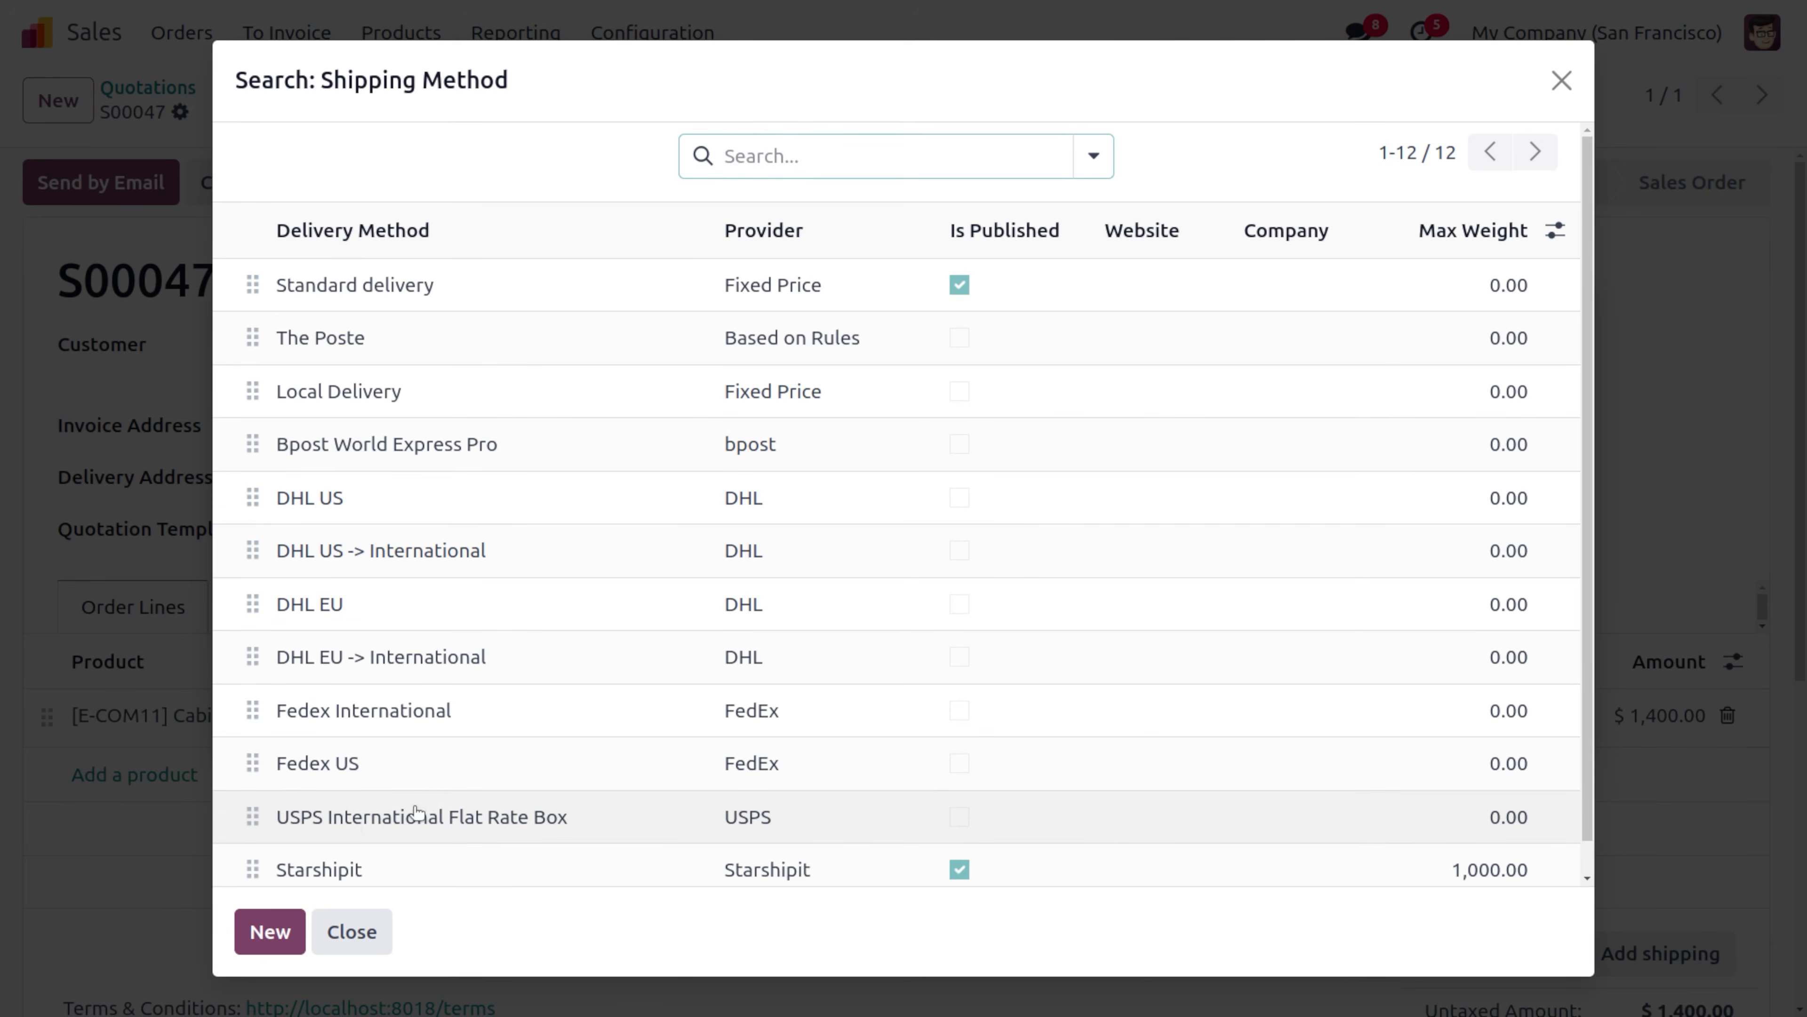
click(369, 868)
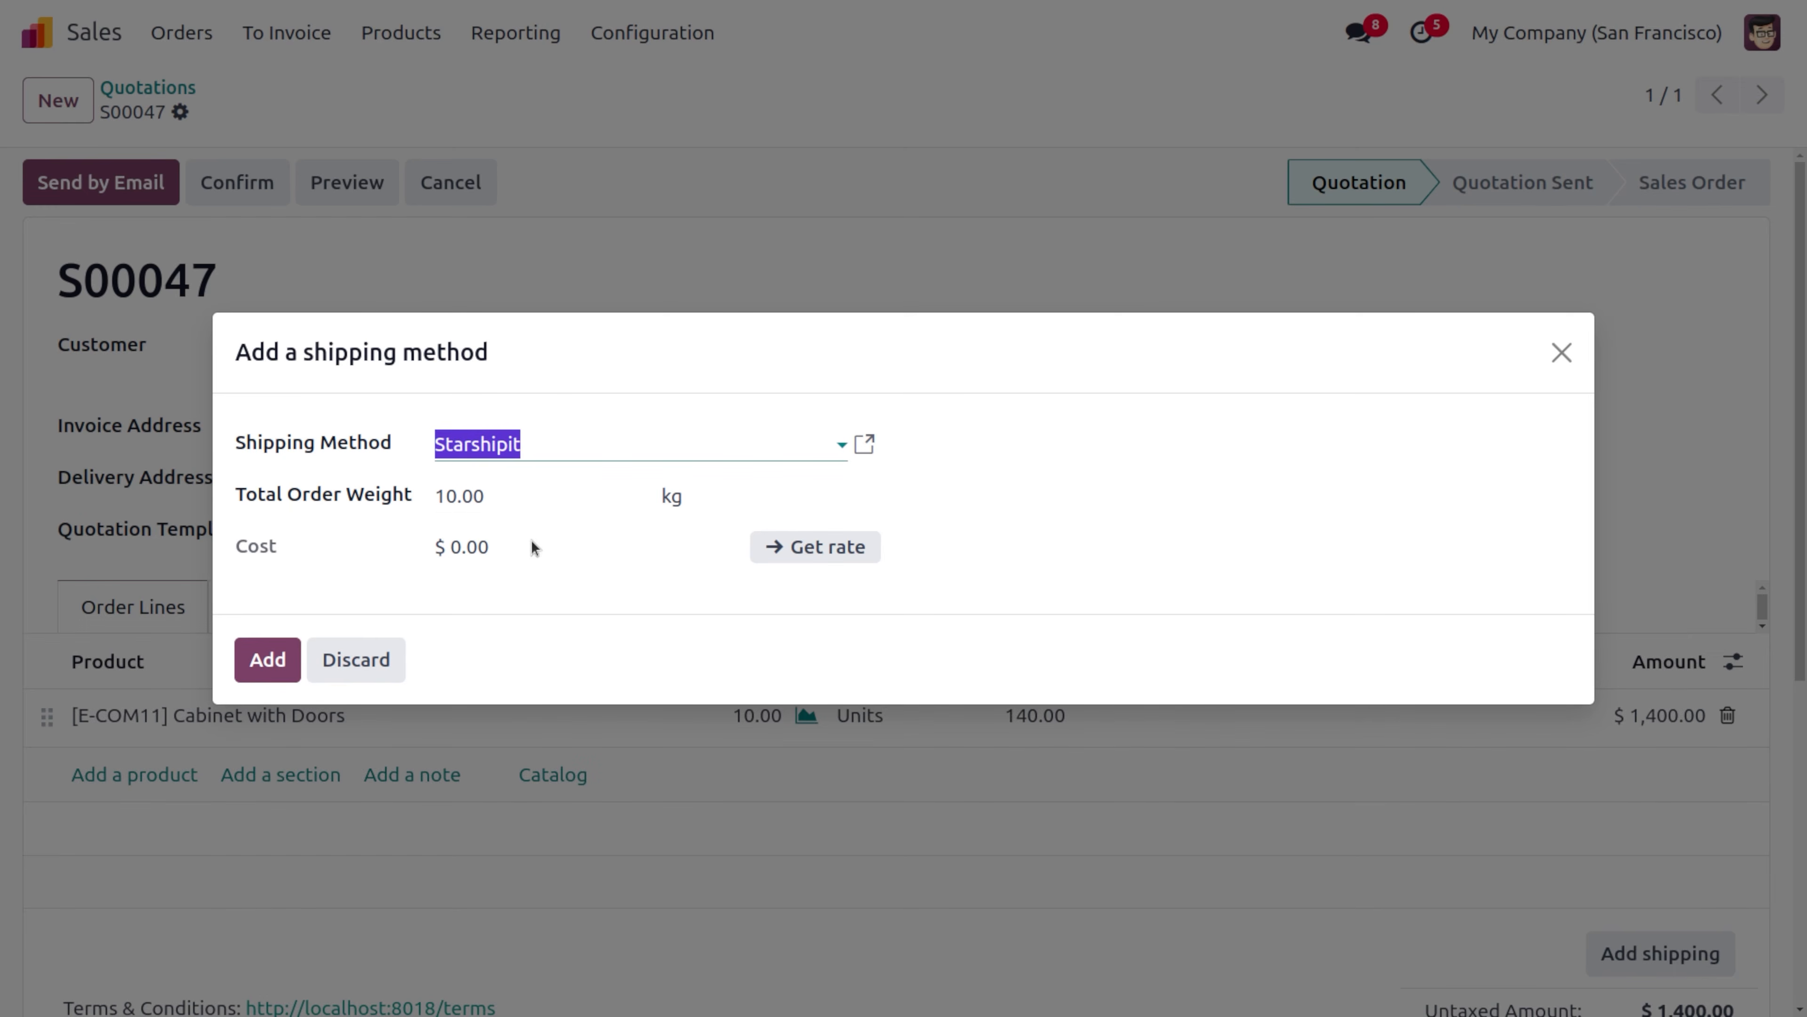
click(799, 550)
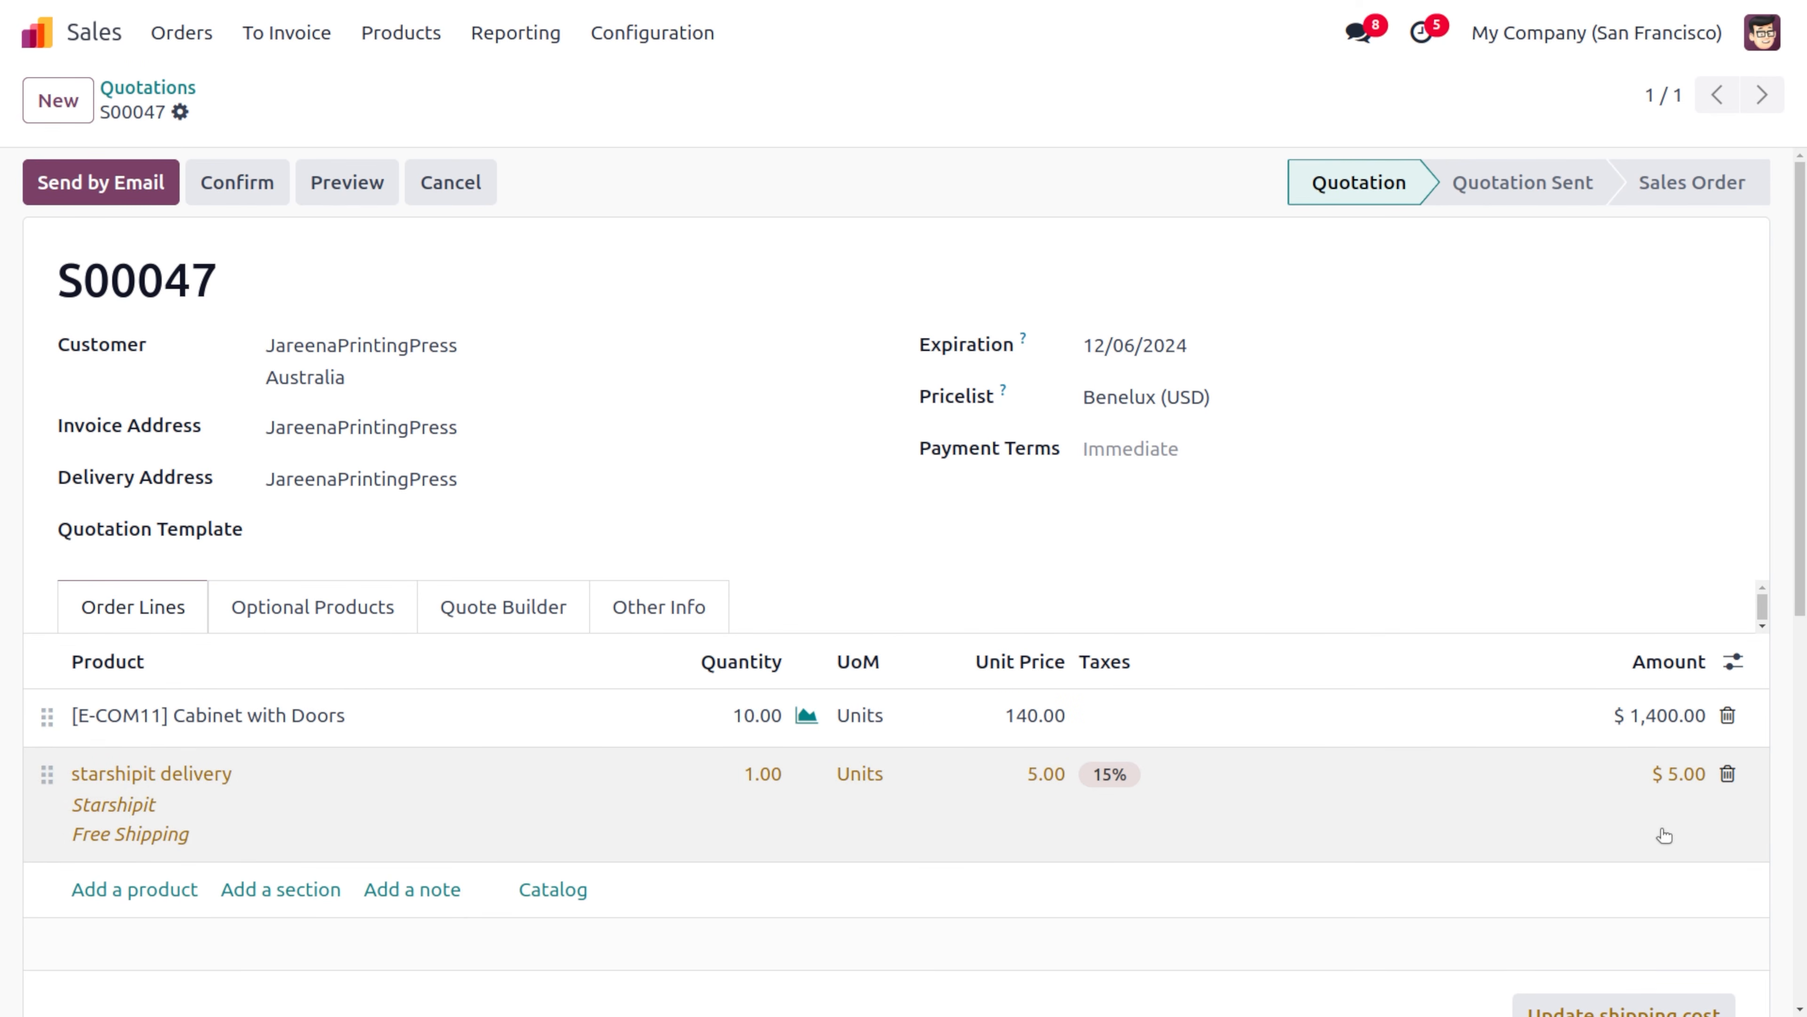
click(231, 182)
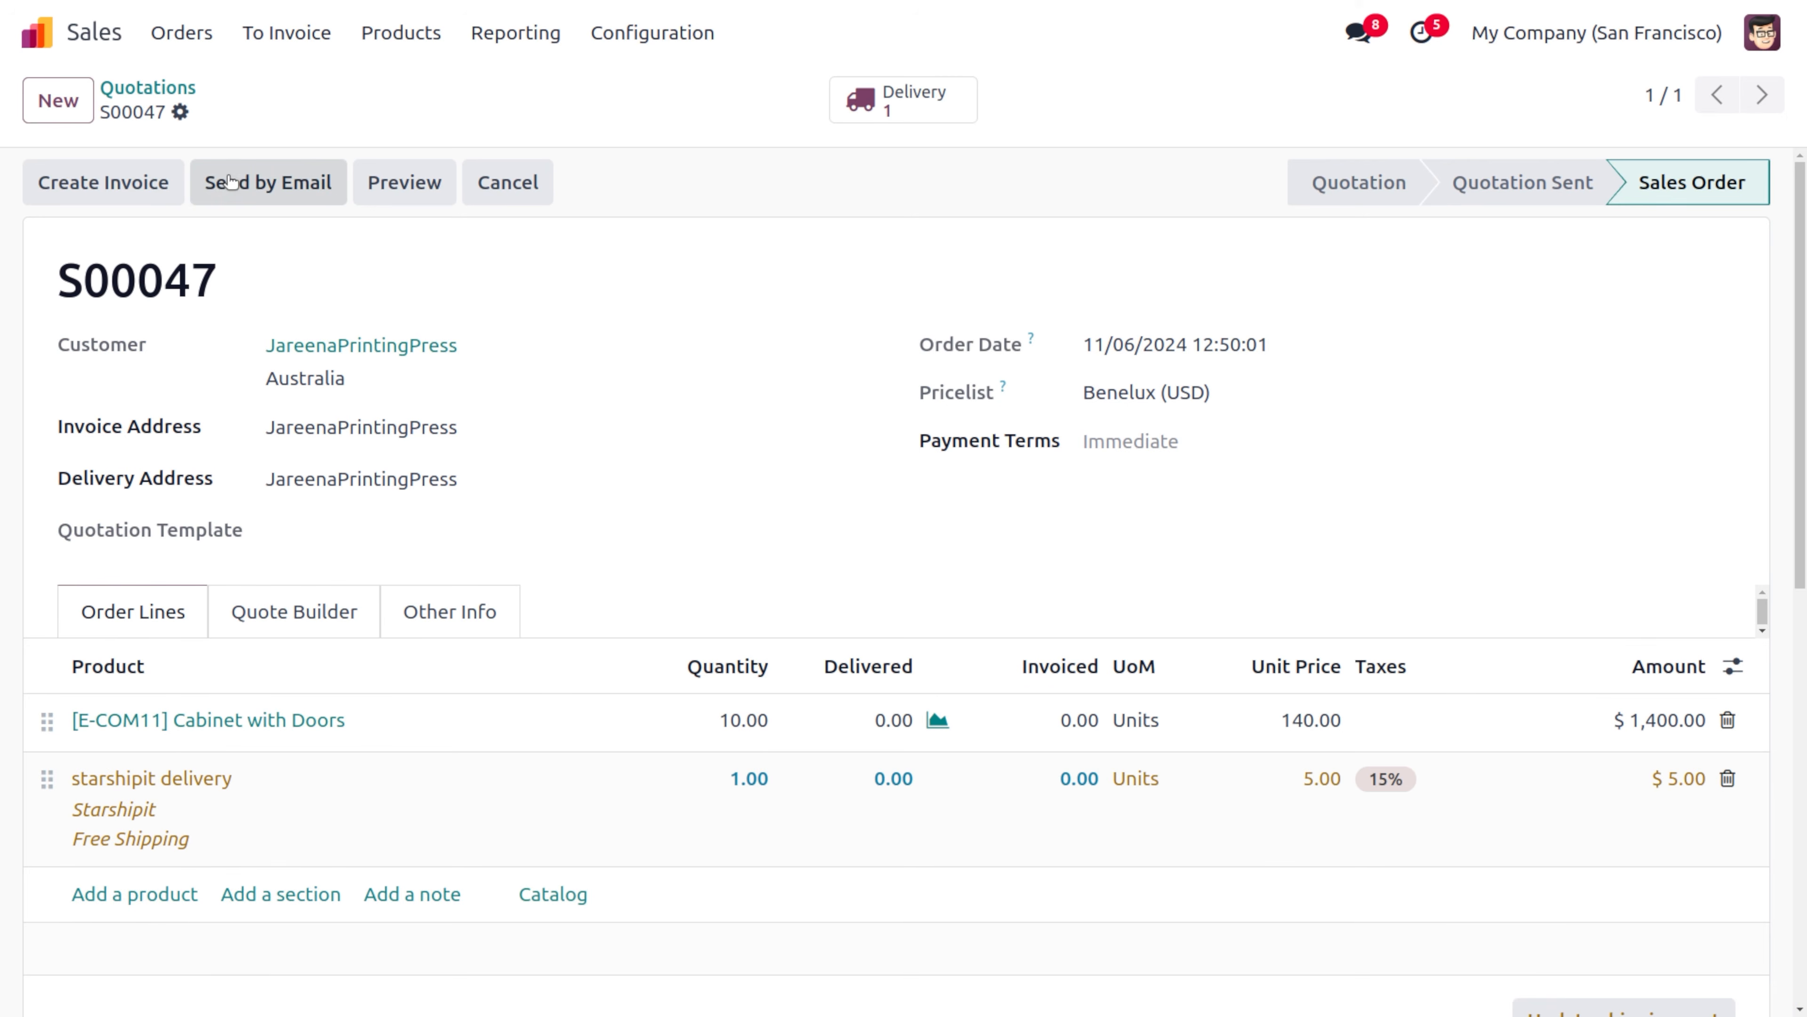